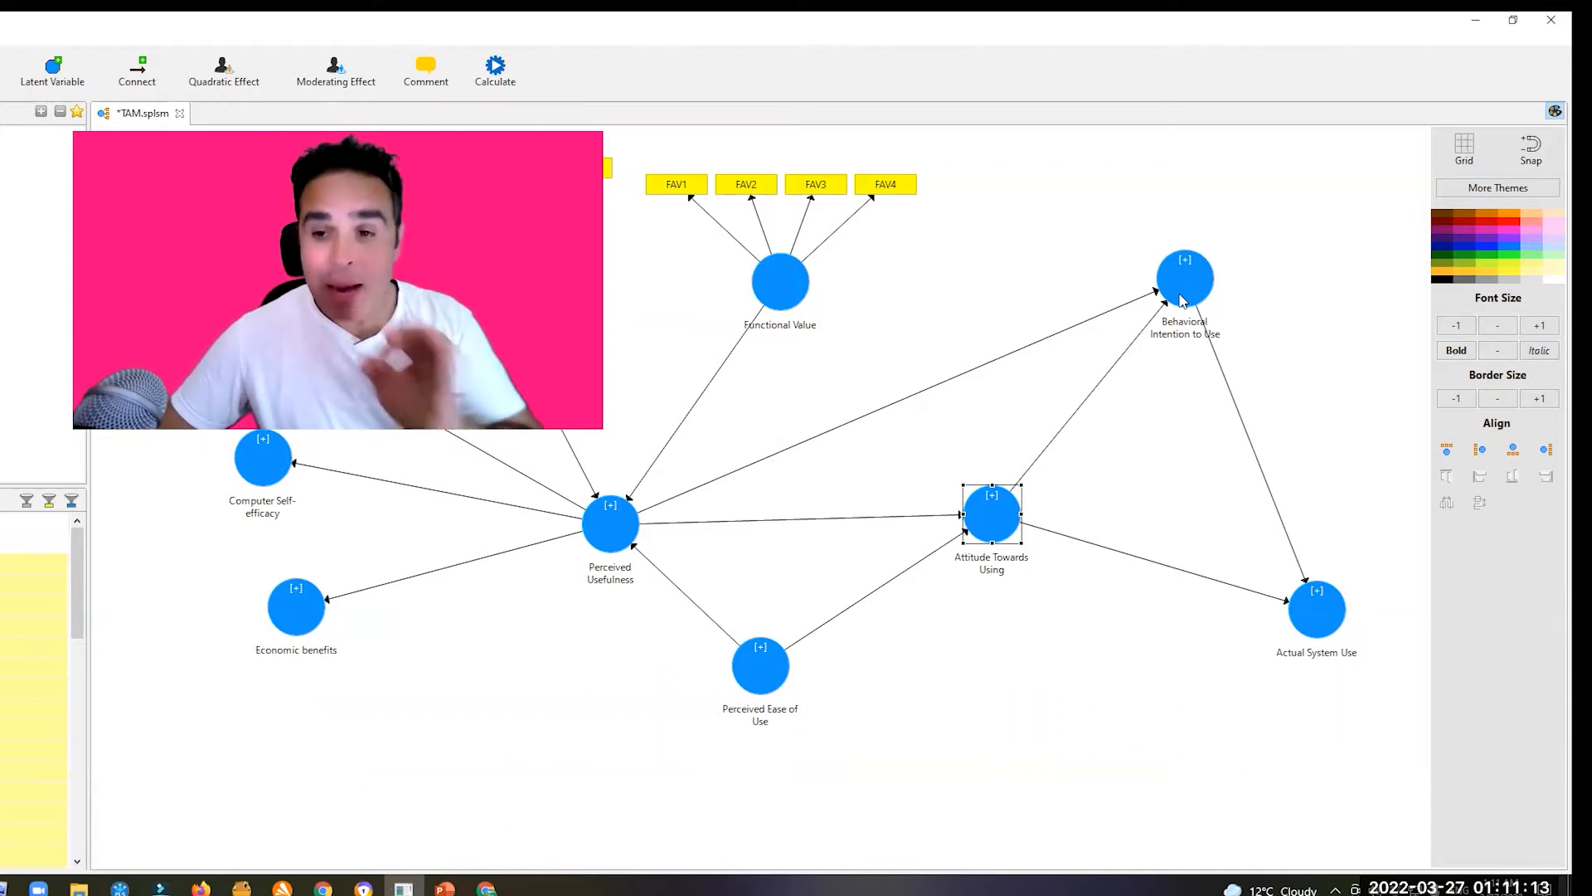
# - Set up a moderating effect on Behavioral Intention to Use: moderator Attitude Towards Using, independent variable Perceived Usefulness, Product Indicator method, Unstandardized product terms
pyautogui.rightClick(1182, 300)
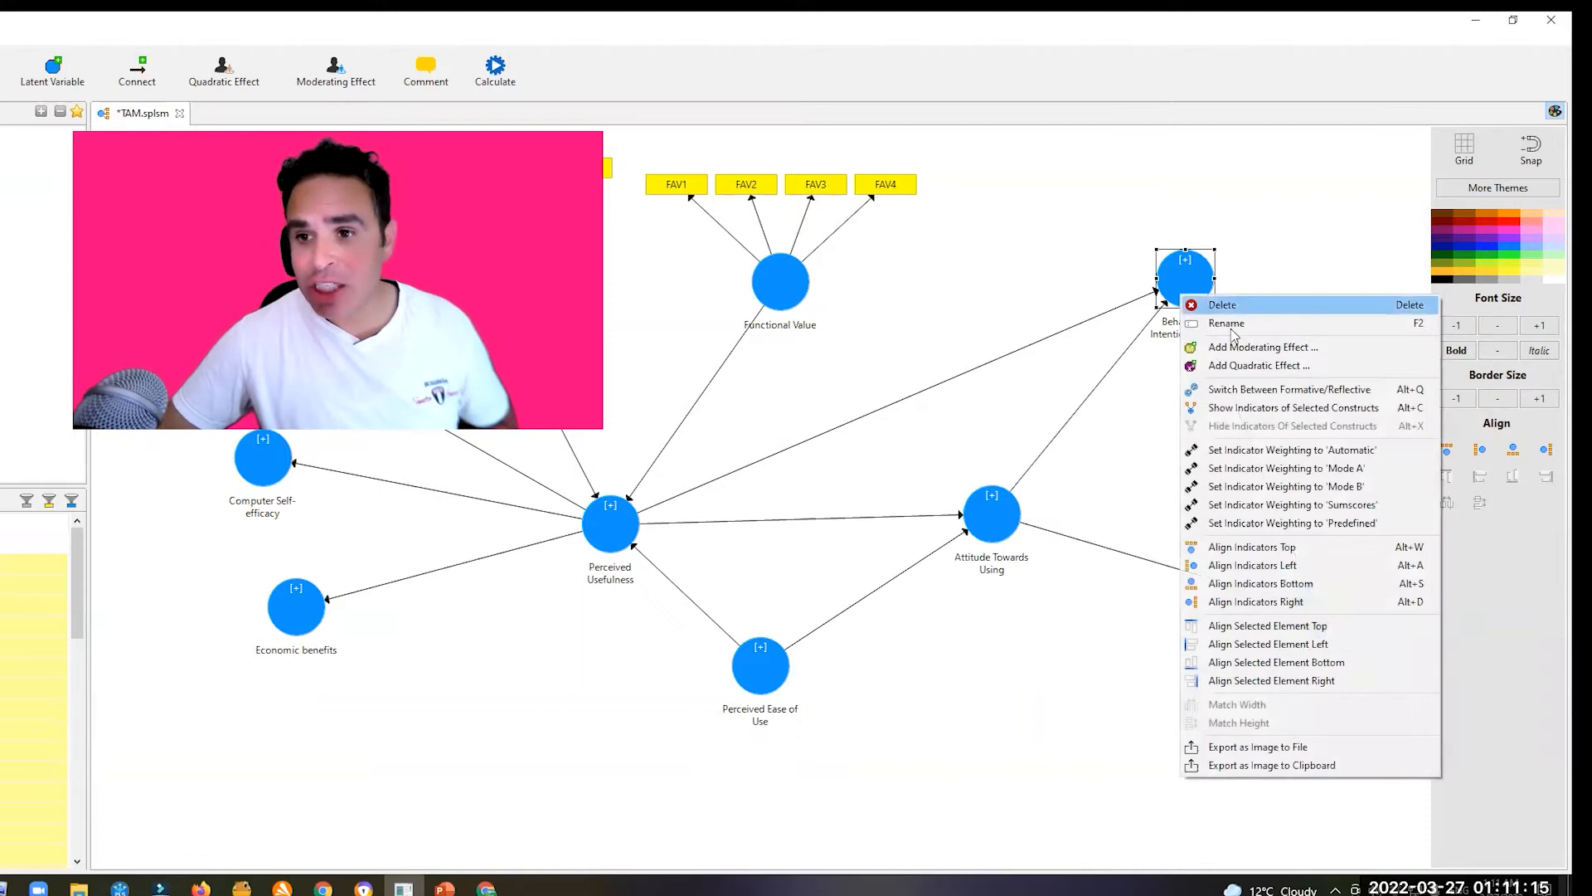
pyautogui.click(1247, 346)
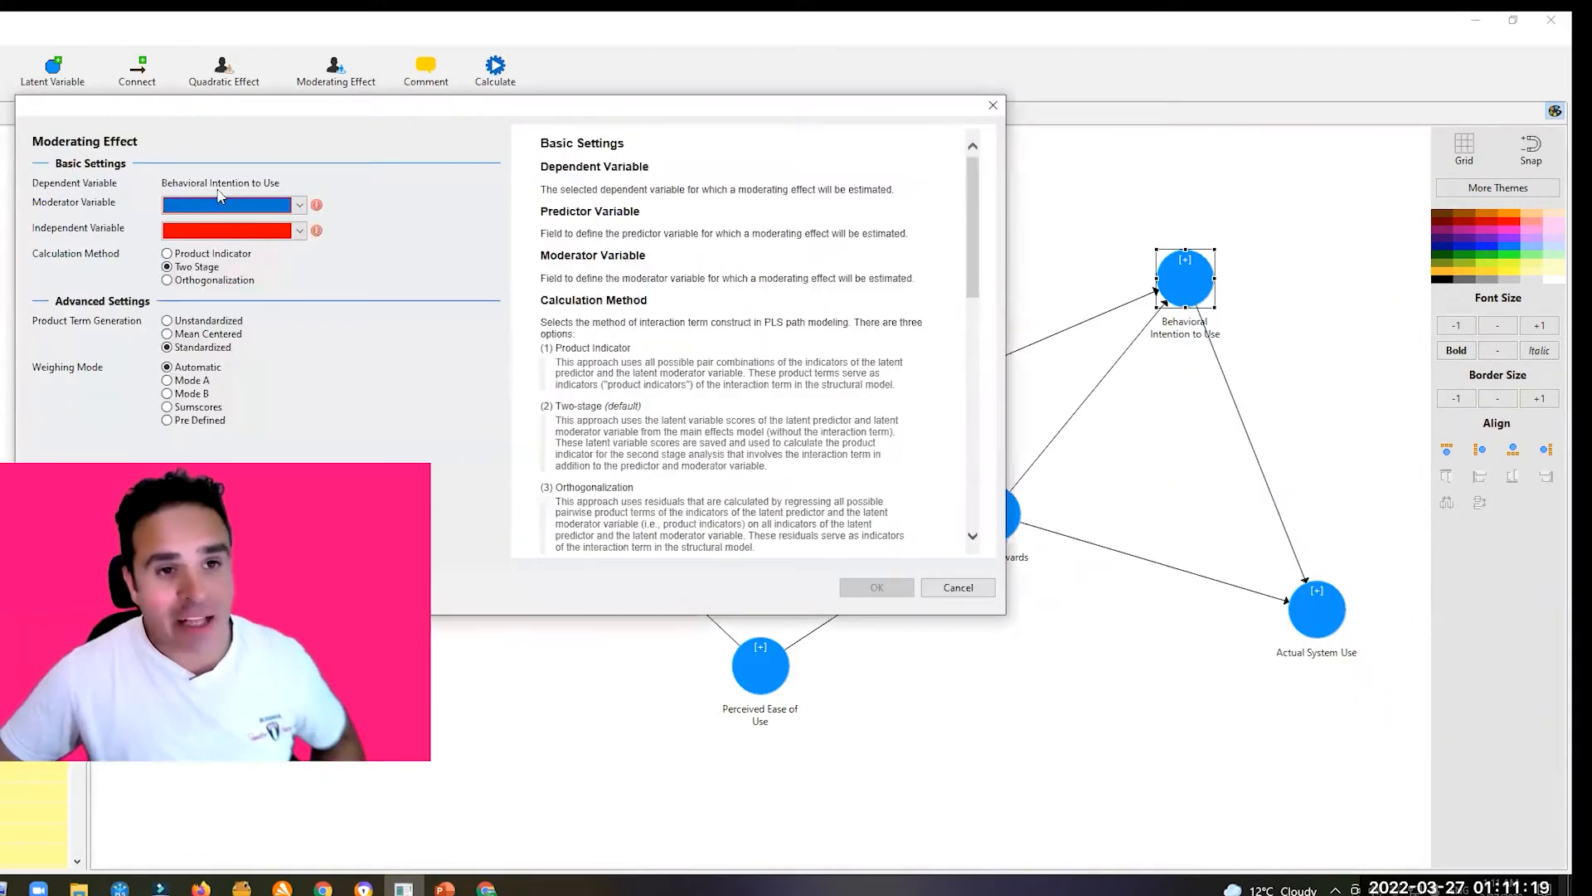
pyautogui.click(262, 207)
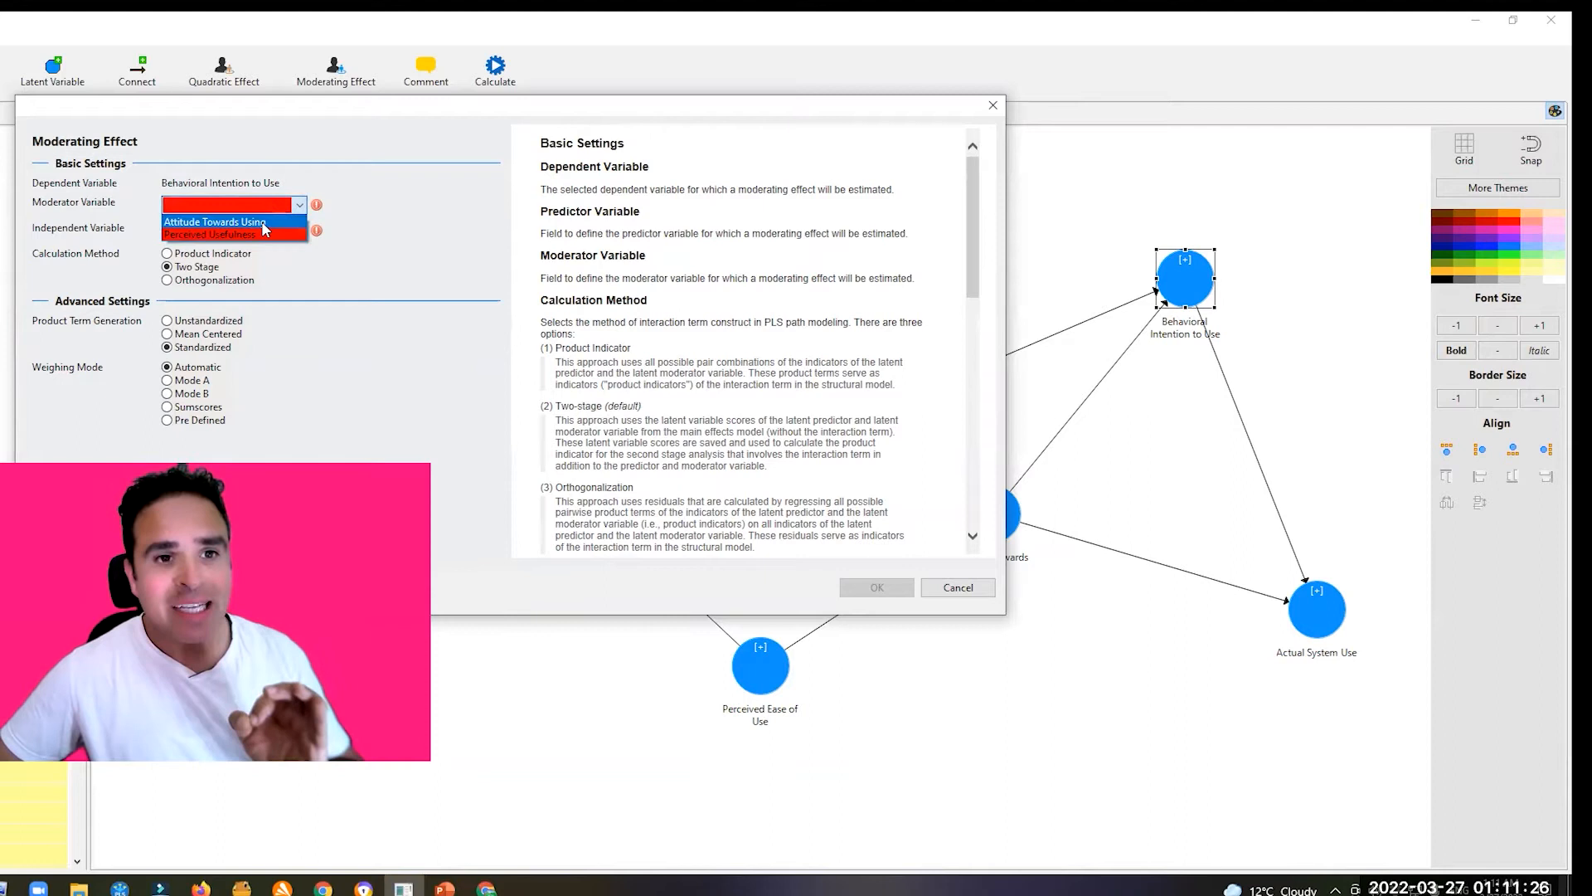
pyautogui.click(263, 222)
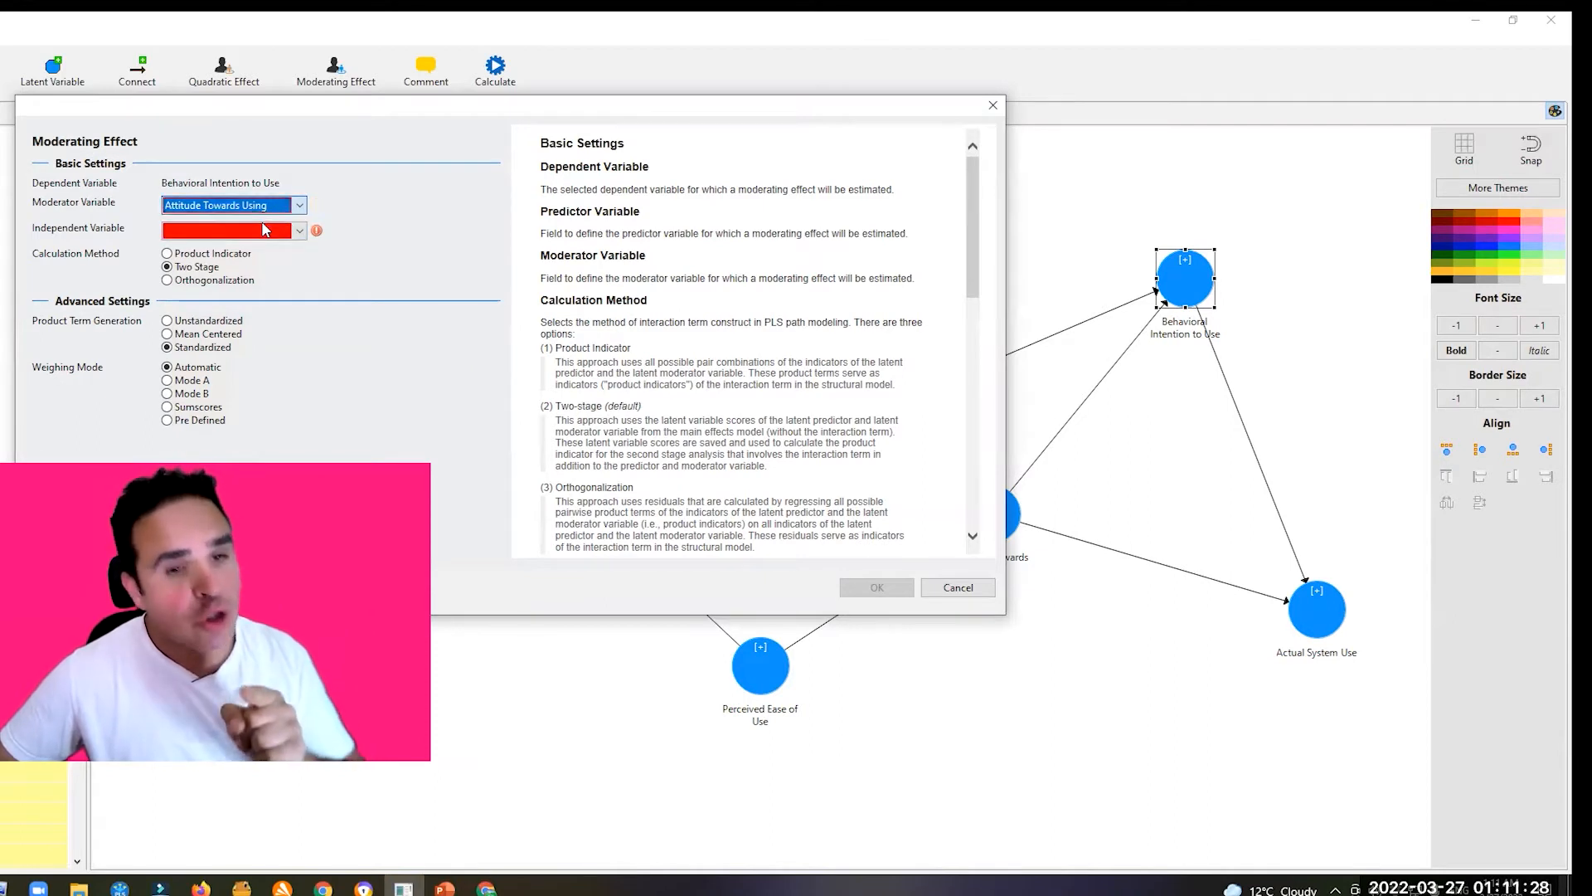
pyautogui.moveTo(570, 111); pyautogui.dragTo(260, 133)
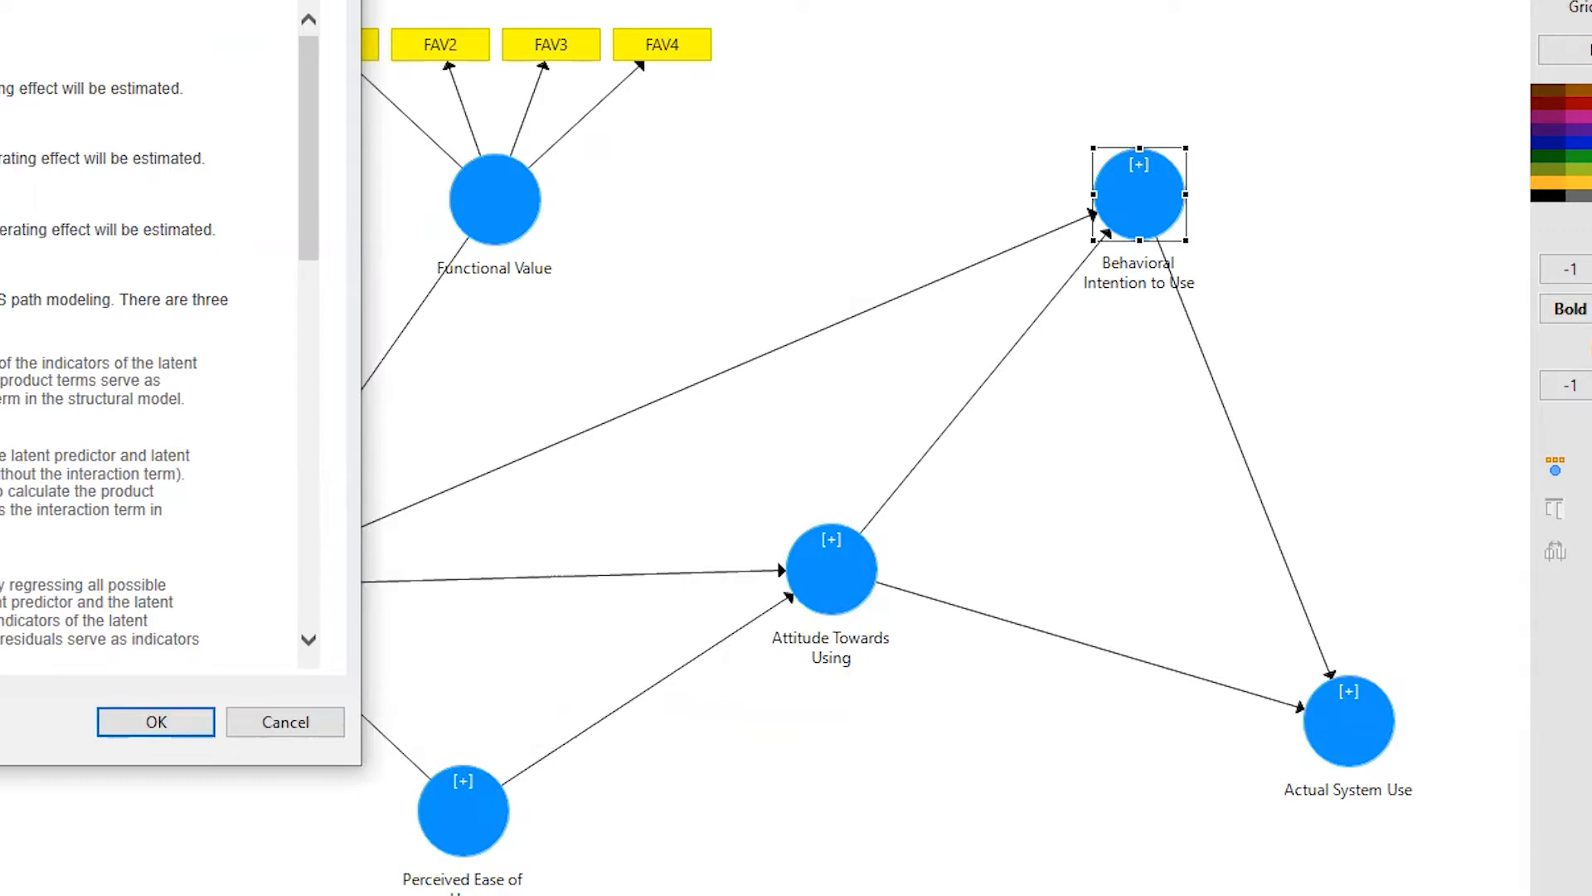
pyautogui.moveTo(83, 2); pyautogui.dragTo(305, 2)
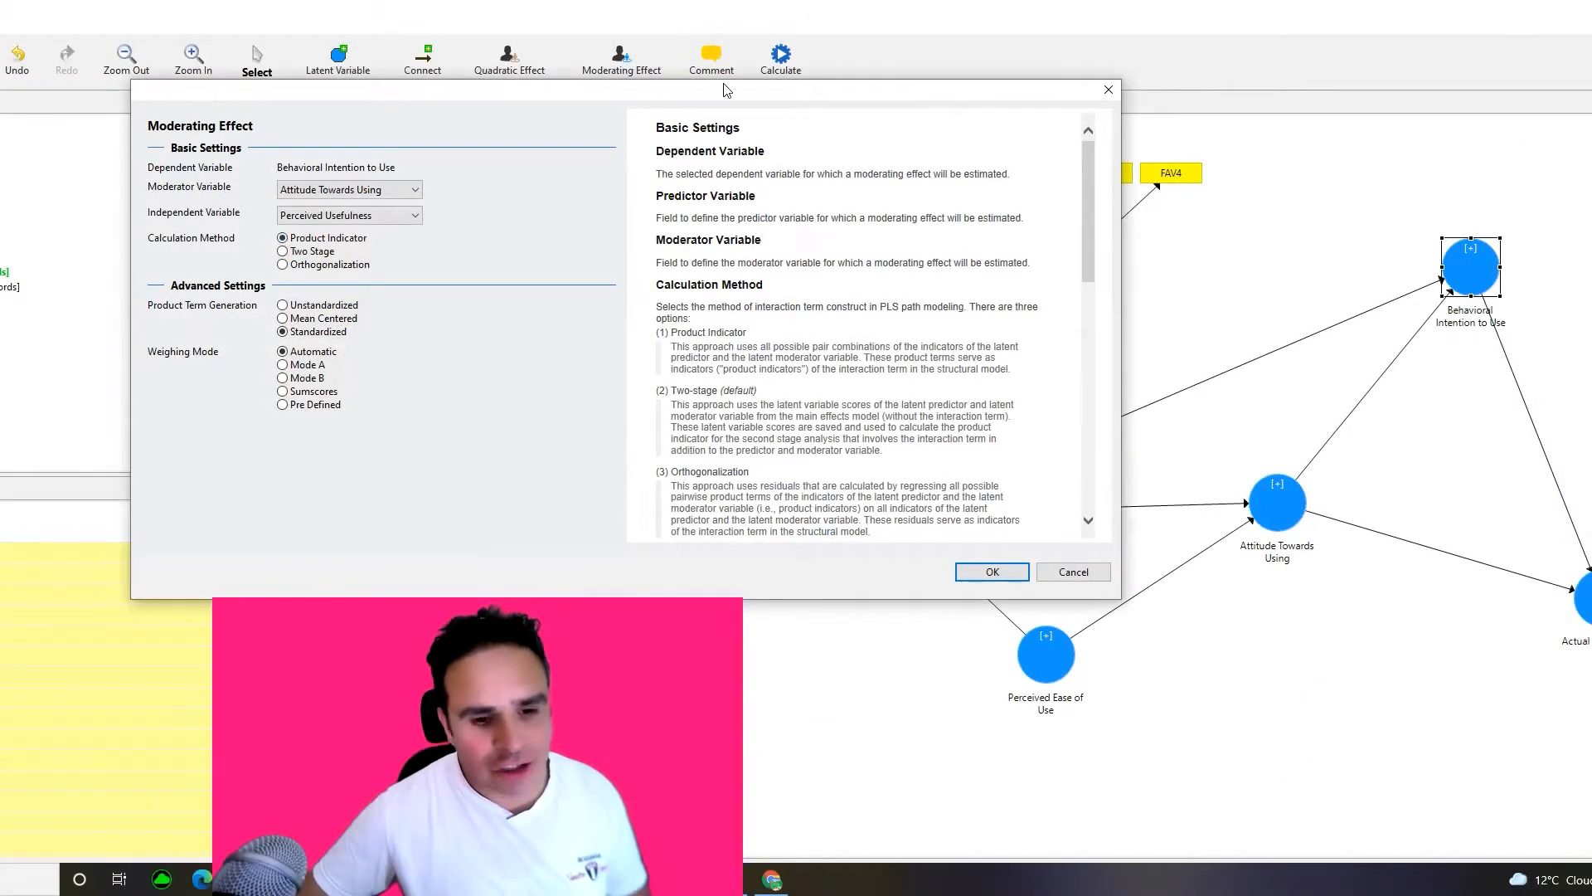
pyautogui.moveTo(726, 89); pyautogui.dragTo(900, 47)
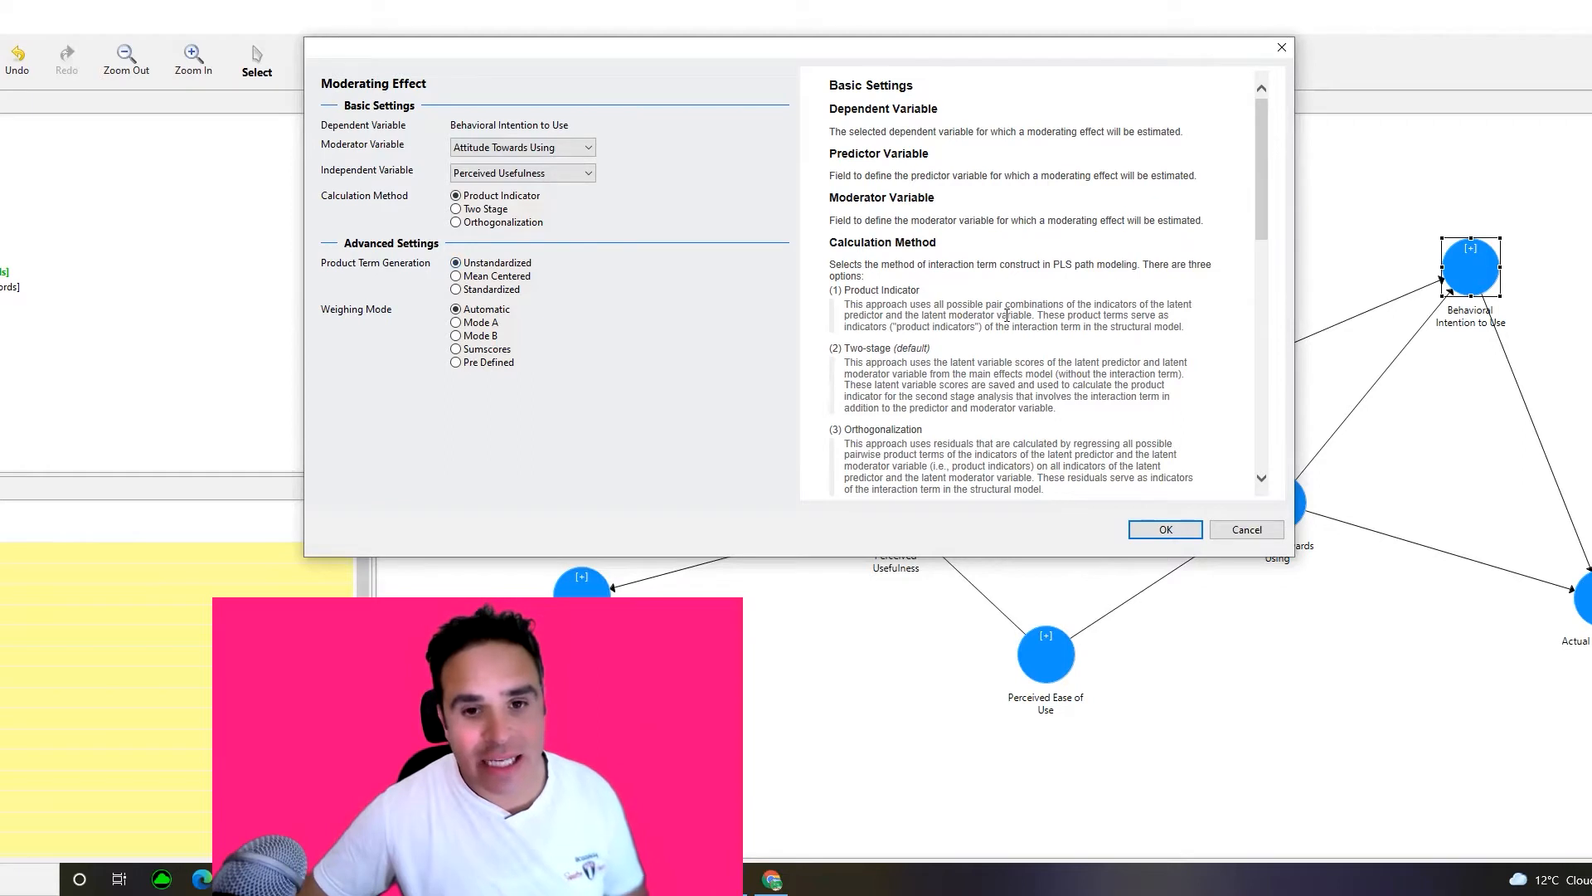
# - Review the help notes on calculation method and product term generation, and create the moderating effect with Automatic weighing mode
pyautogui.scroll(-7, 911, 368)
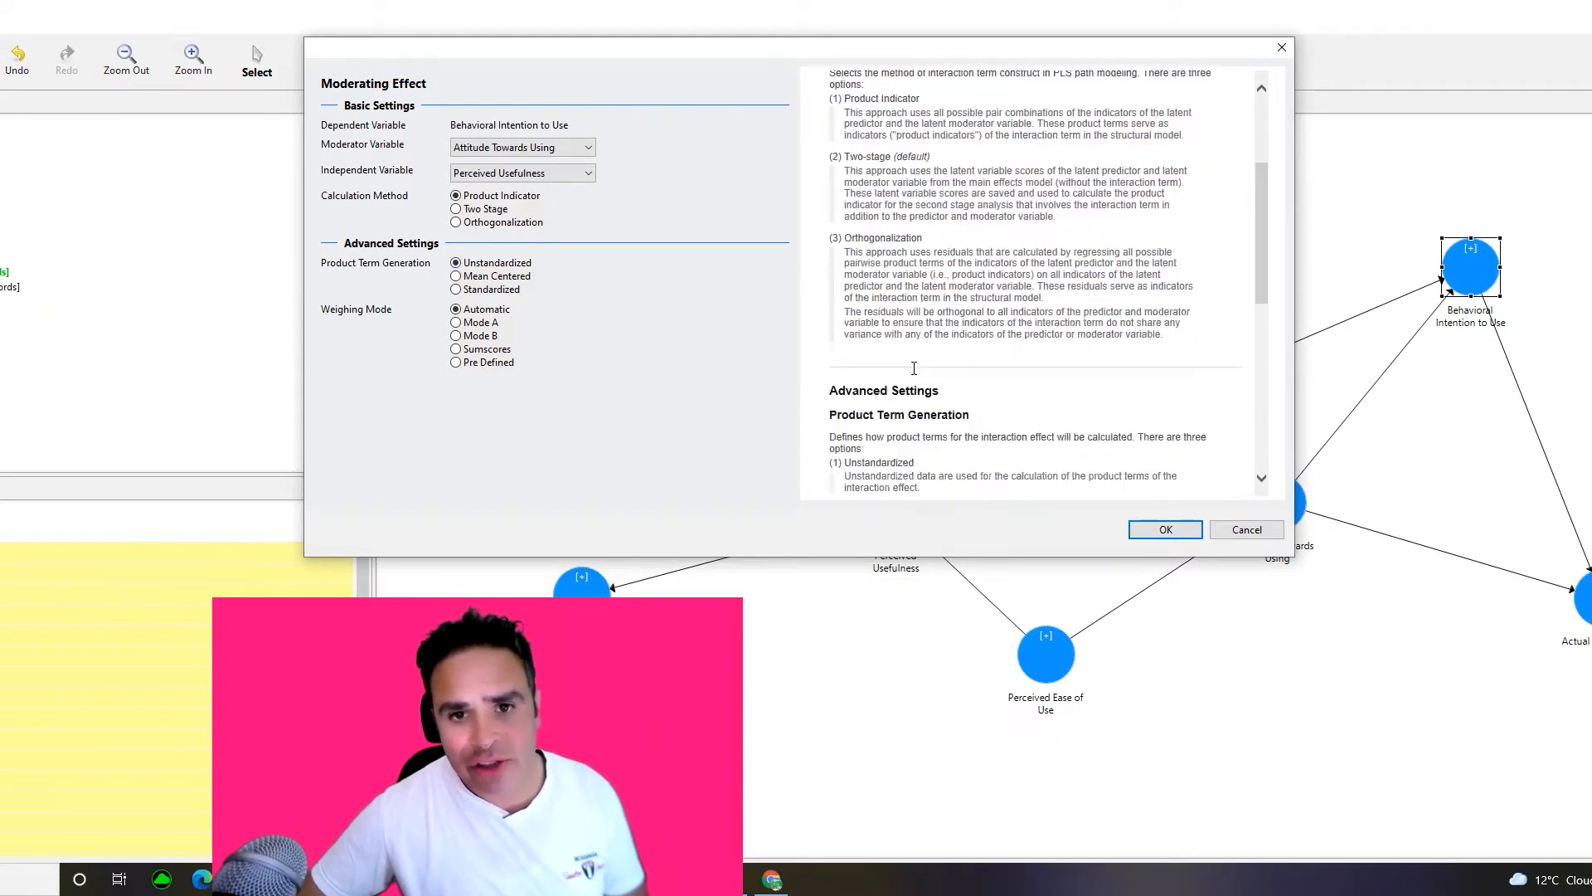
pyautogui.scroll(5, 909, 393)
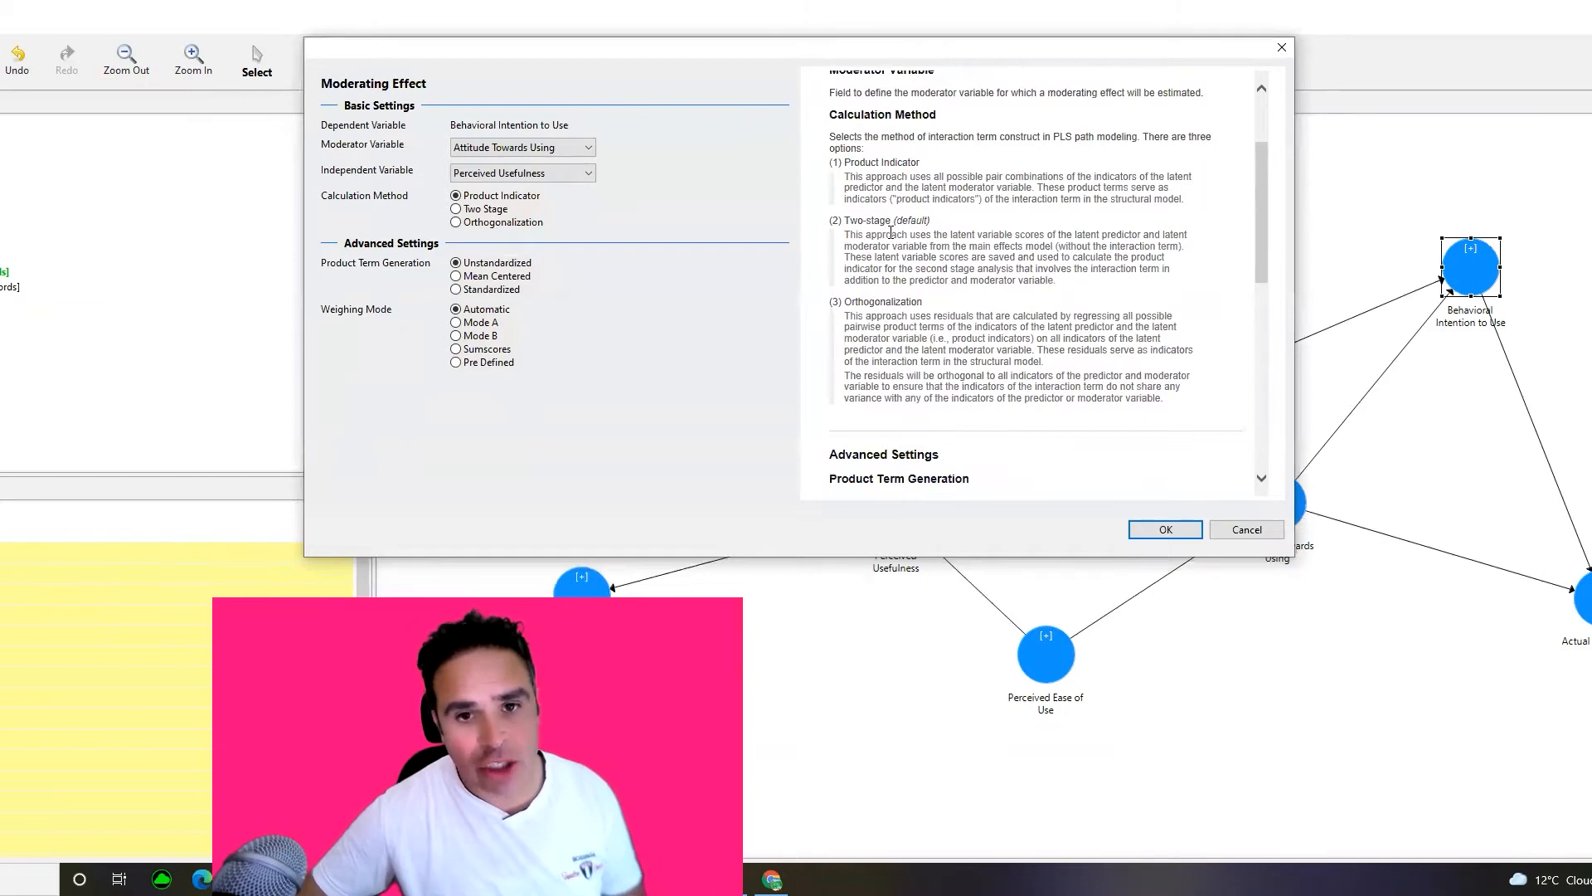
pyautogui.scroll(-5, 864, 412)
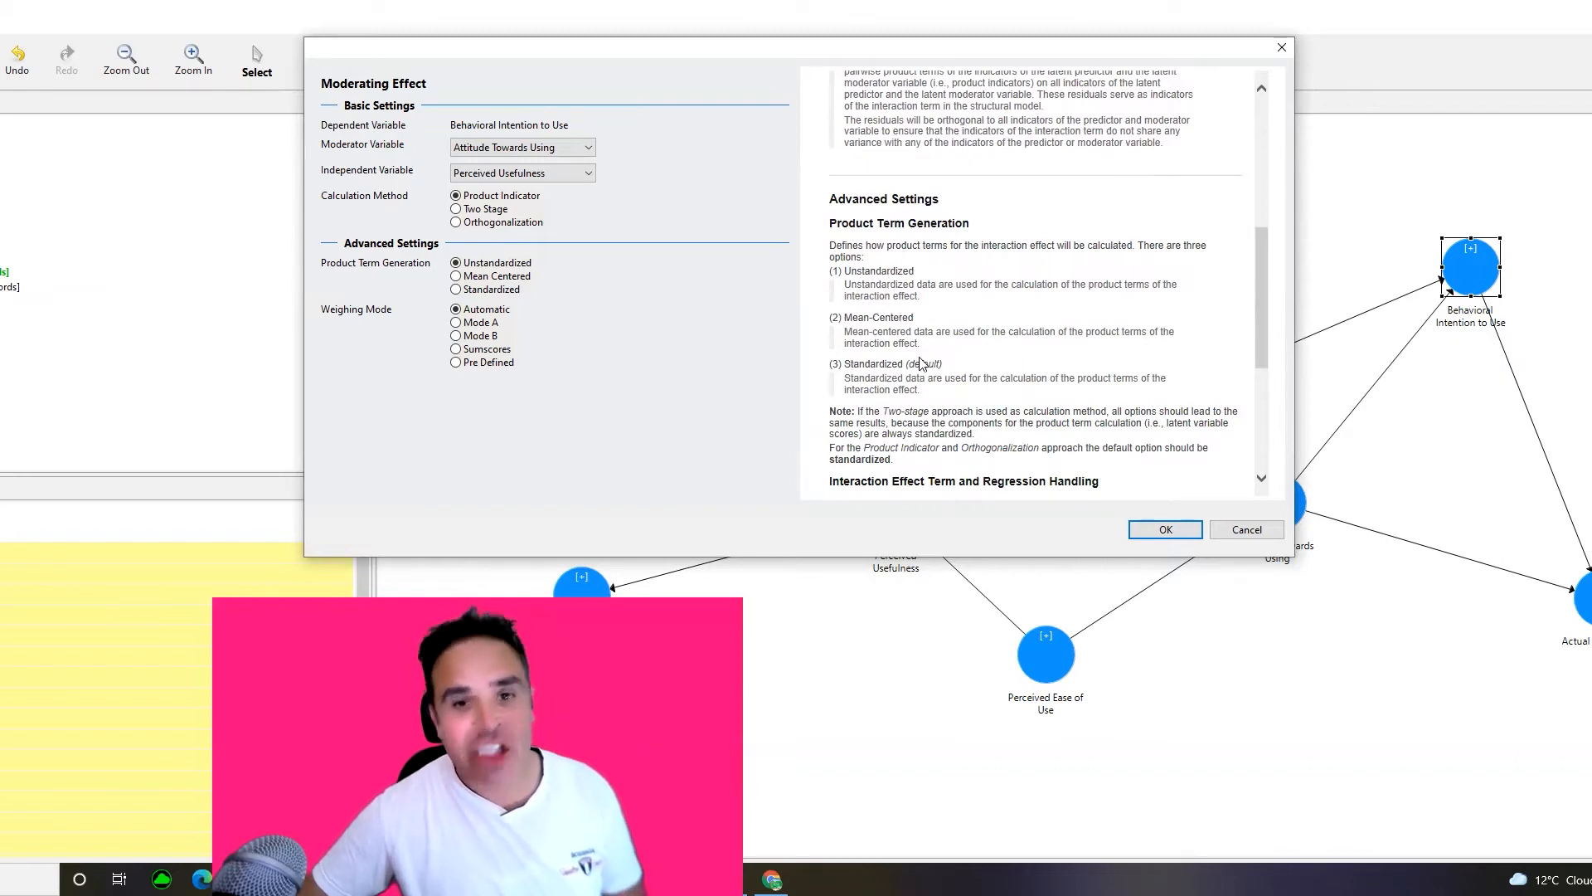
pyautogui.scroll(-1, 920, 365)
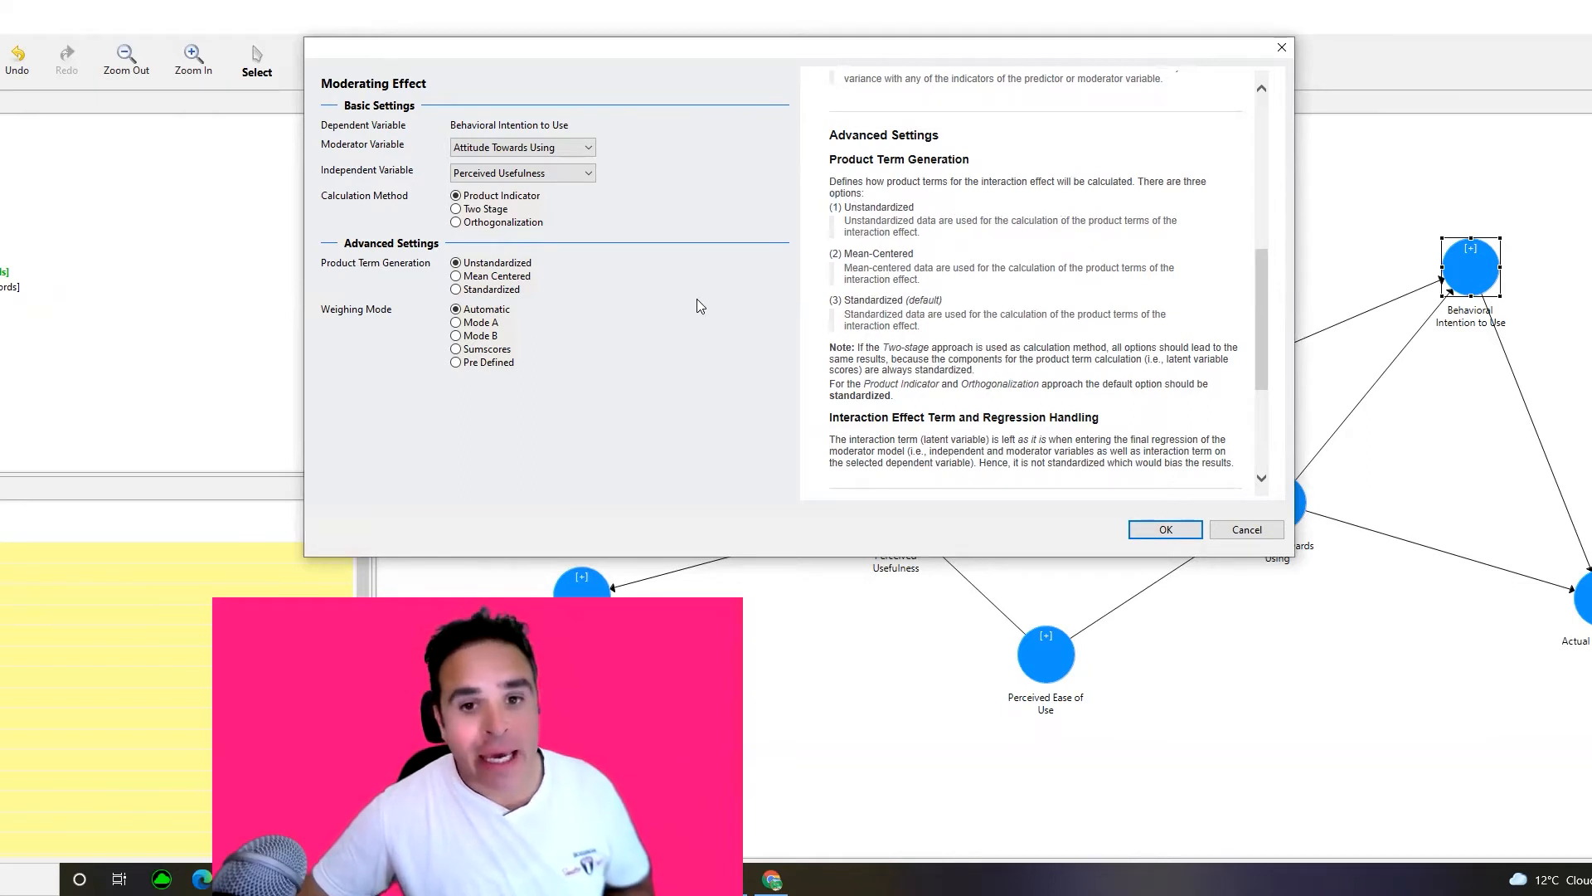
pyautogui.scroll(-1, 1016, 341)
pyautogui.scroll(1, 1016, 369)
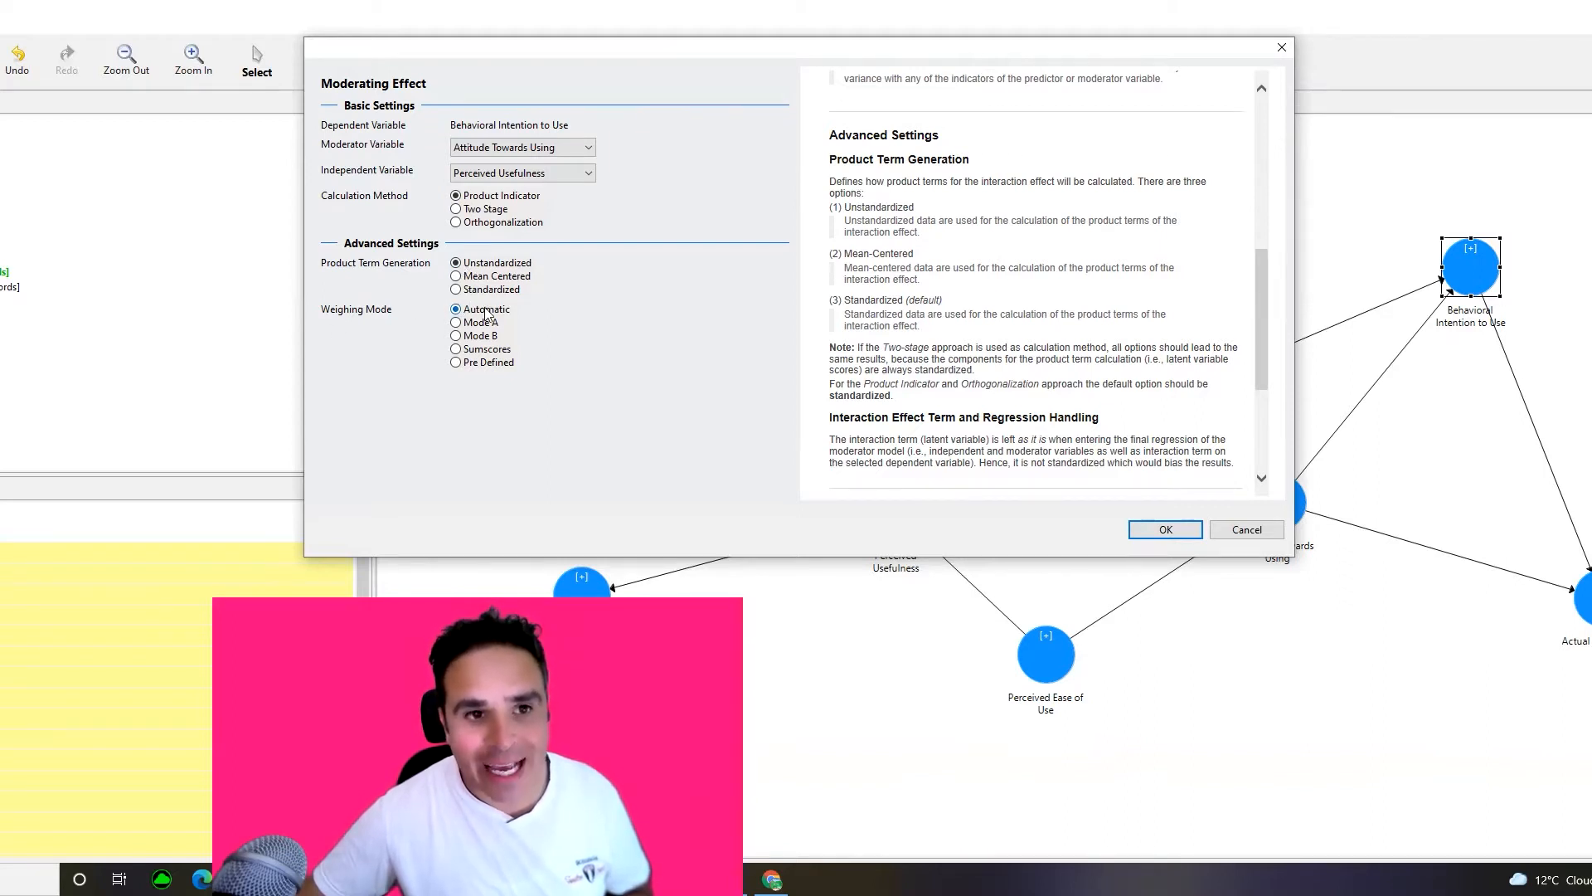
pyautogui.click(1165, 530)
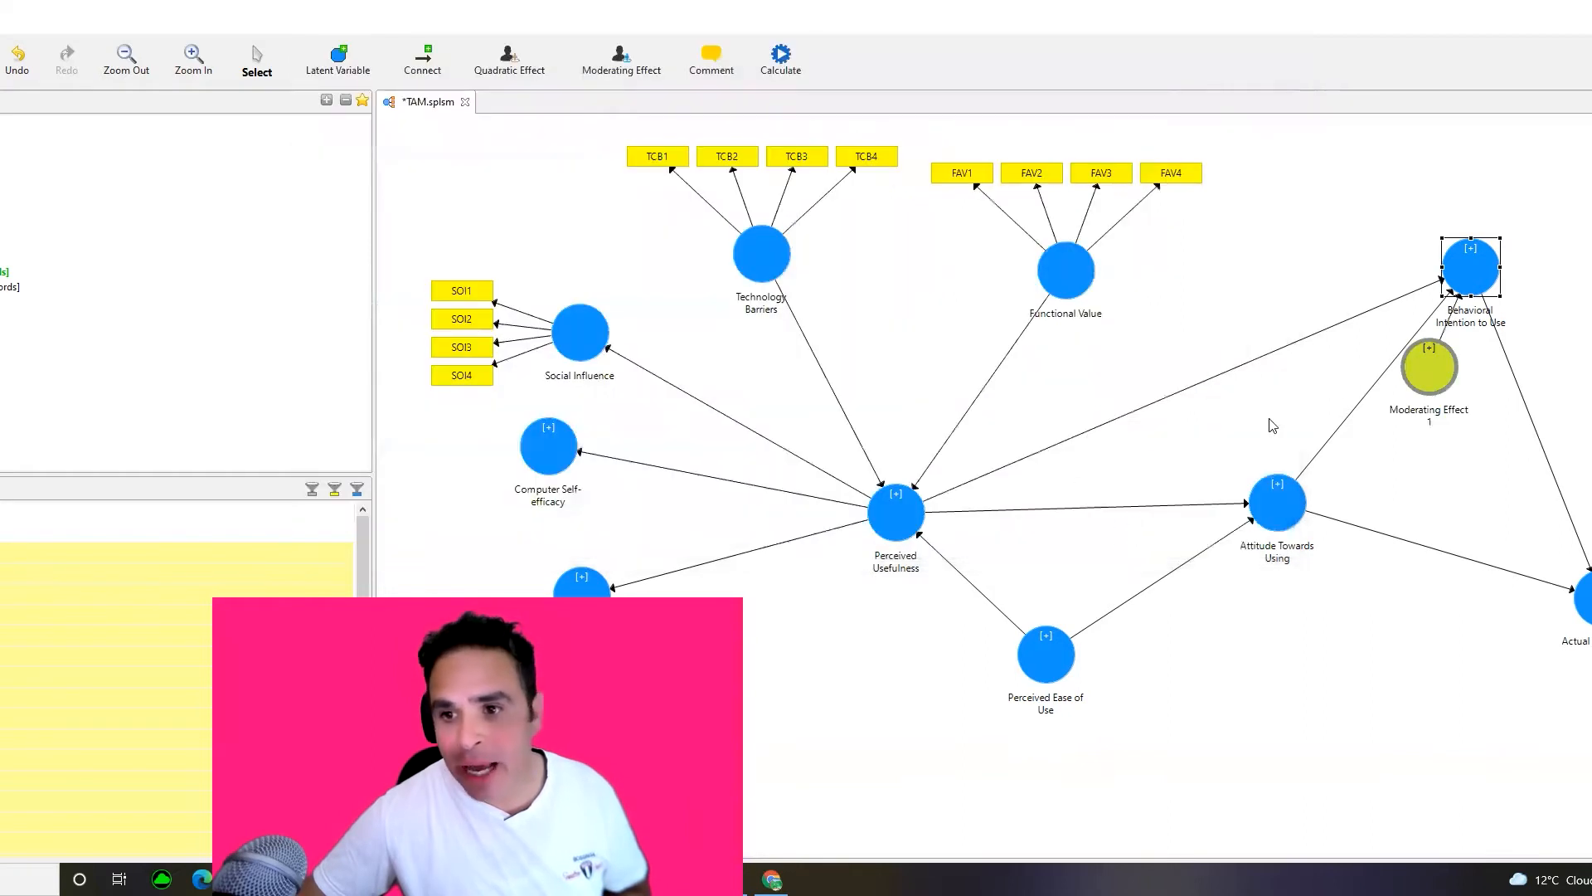
# - Place the moderating effect above Behavioral Intention to Use and rename it "Moderating Effect 1 PERCEIVED USE*BEHAVIORAL INTENTION TO USE"
pyautogui.moveTo(1427, 372); pyautogui.dragTo(1355, 164)
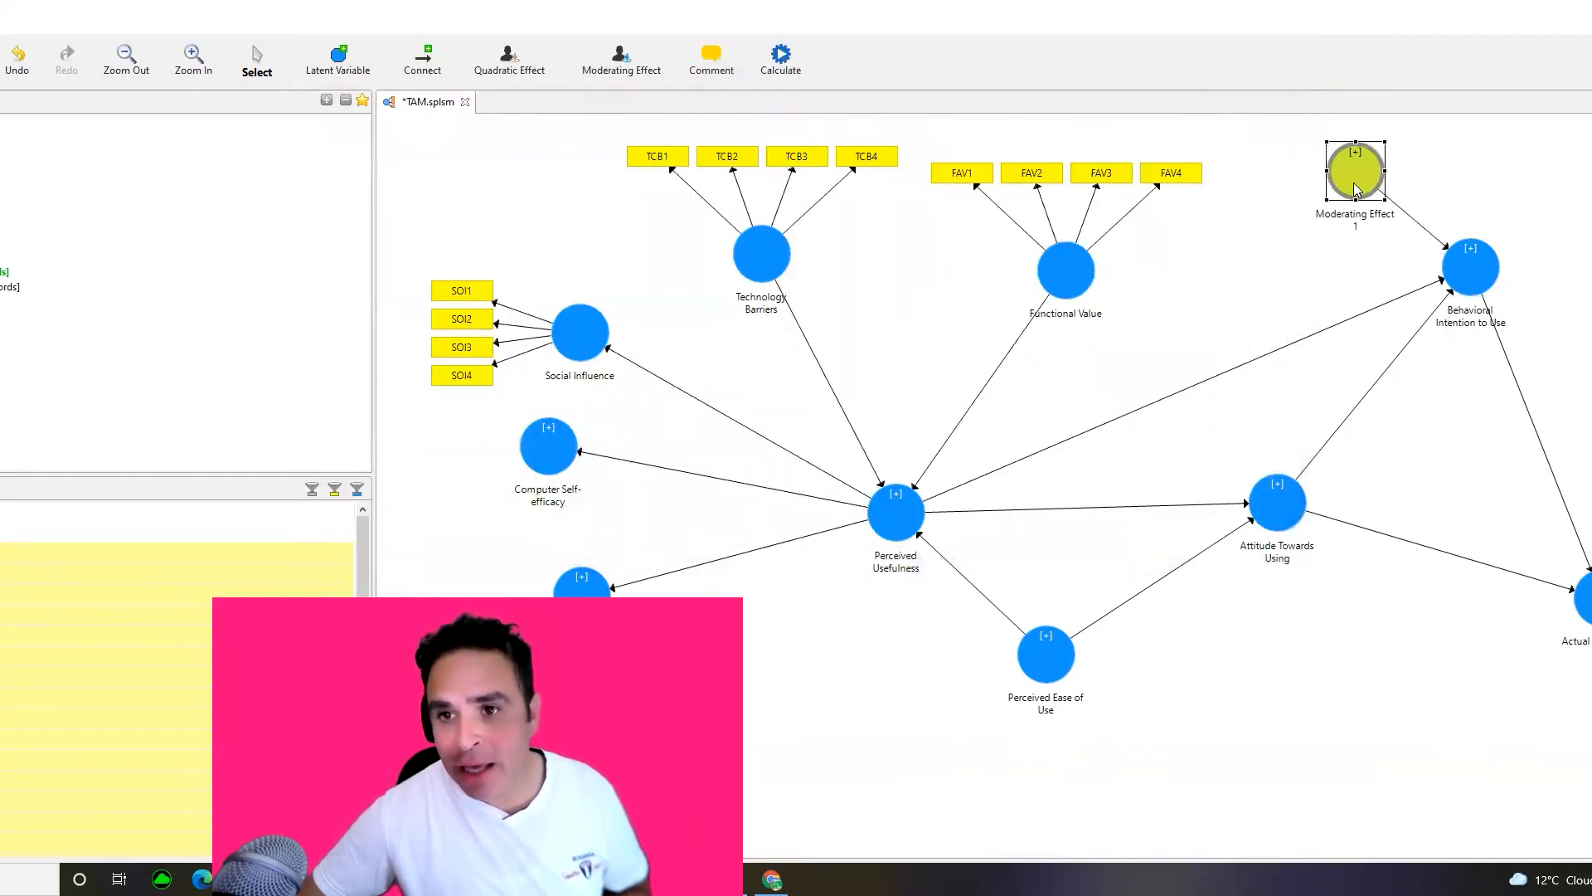
pyautogui.rightClick(1355, 184)
pyautogui.click(1398, 213)
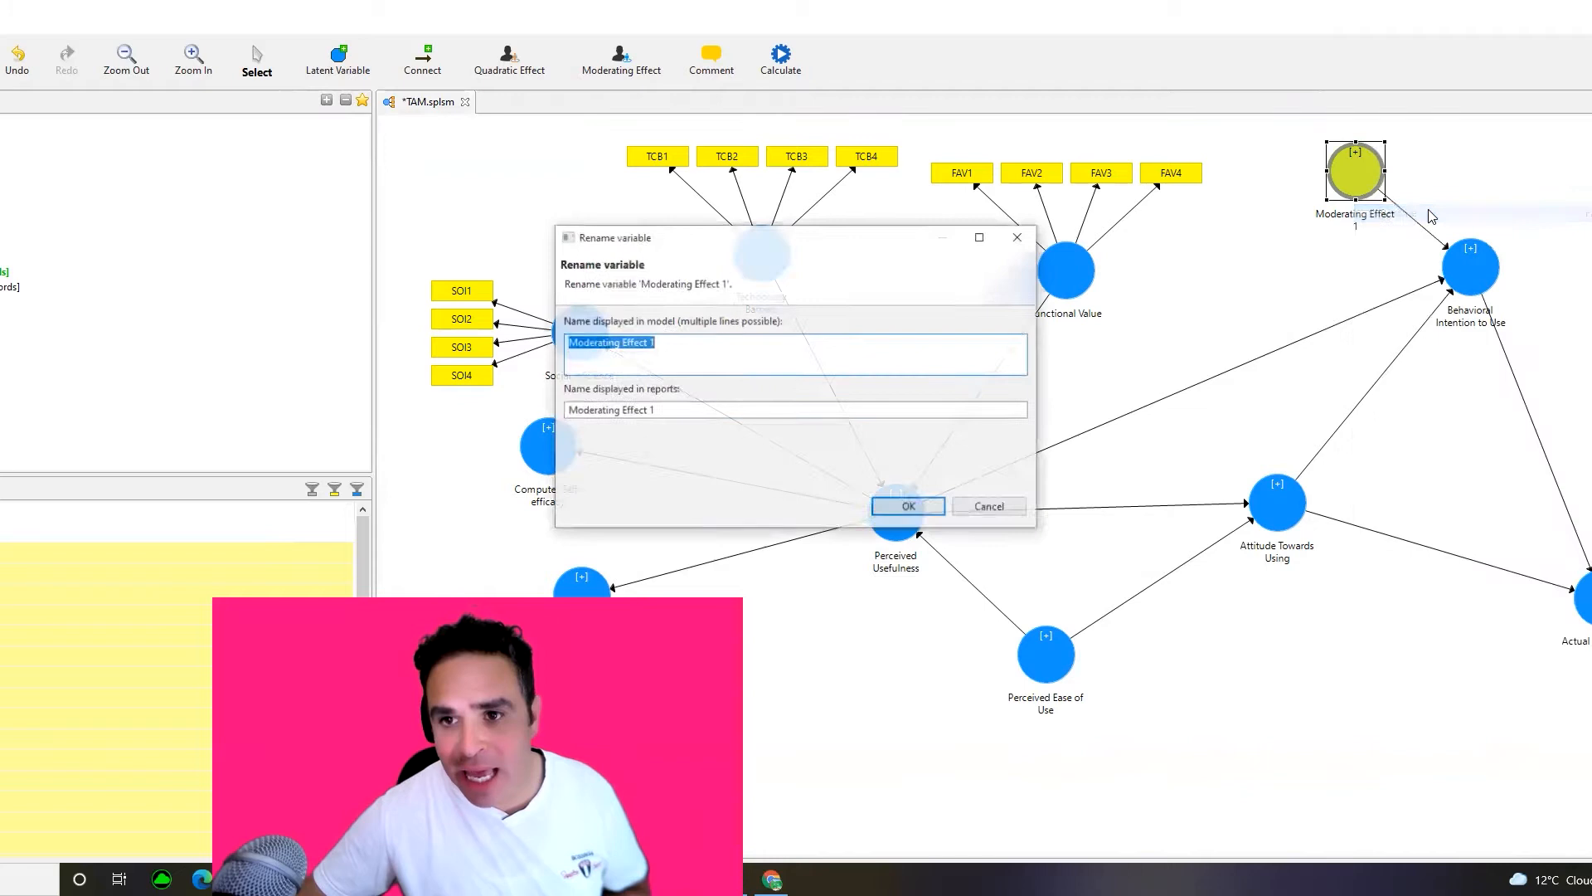
pyautogui.click(670, 342)
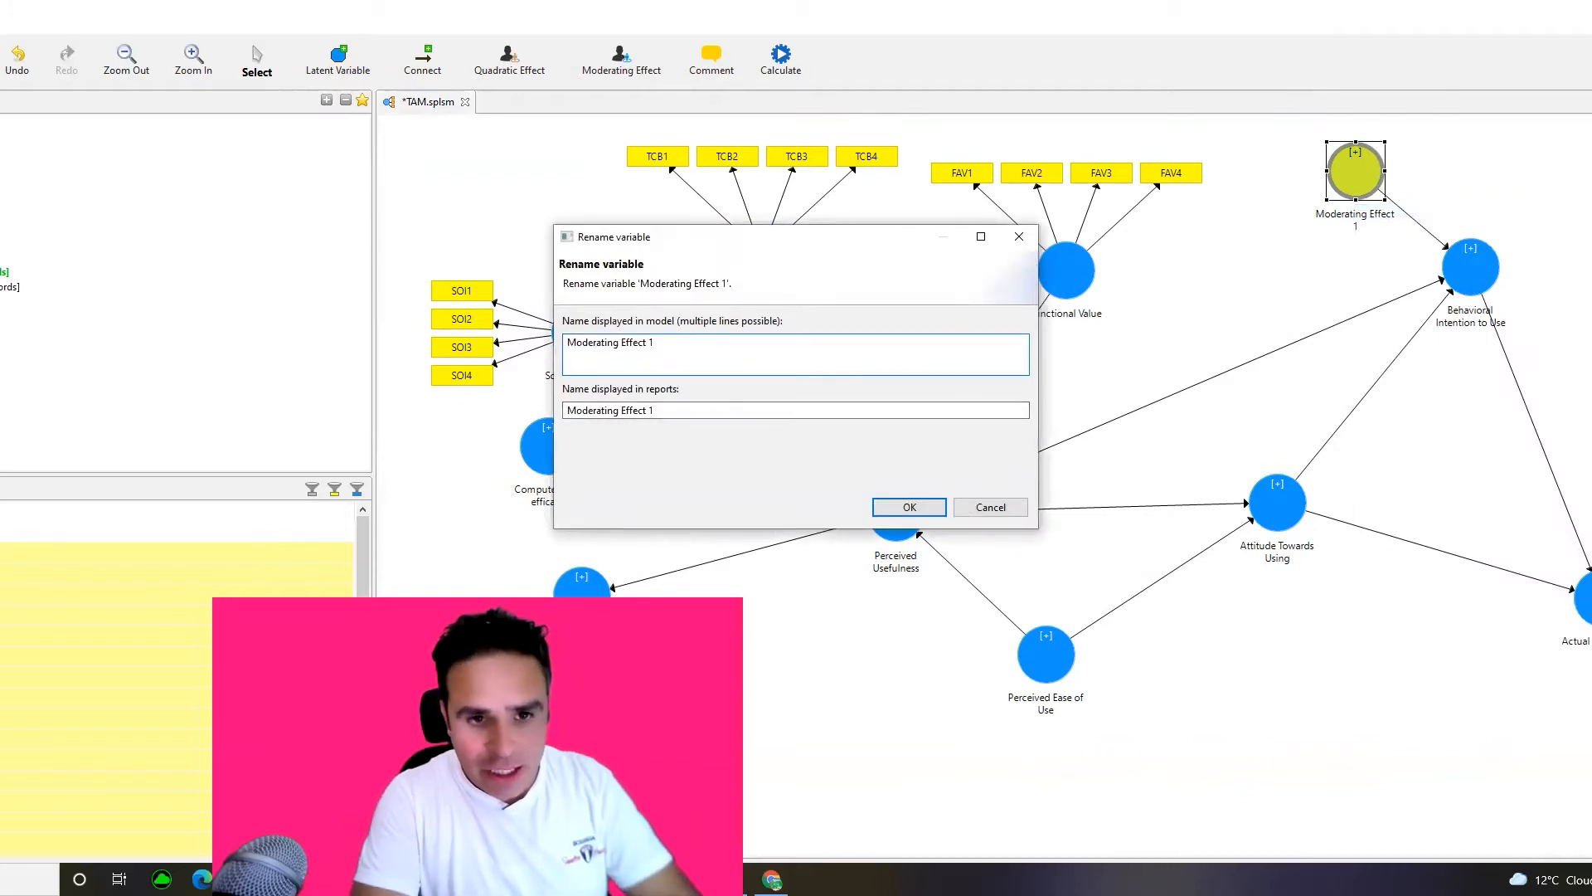
pyautogui.write('PERCEIVED USE*')
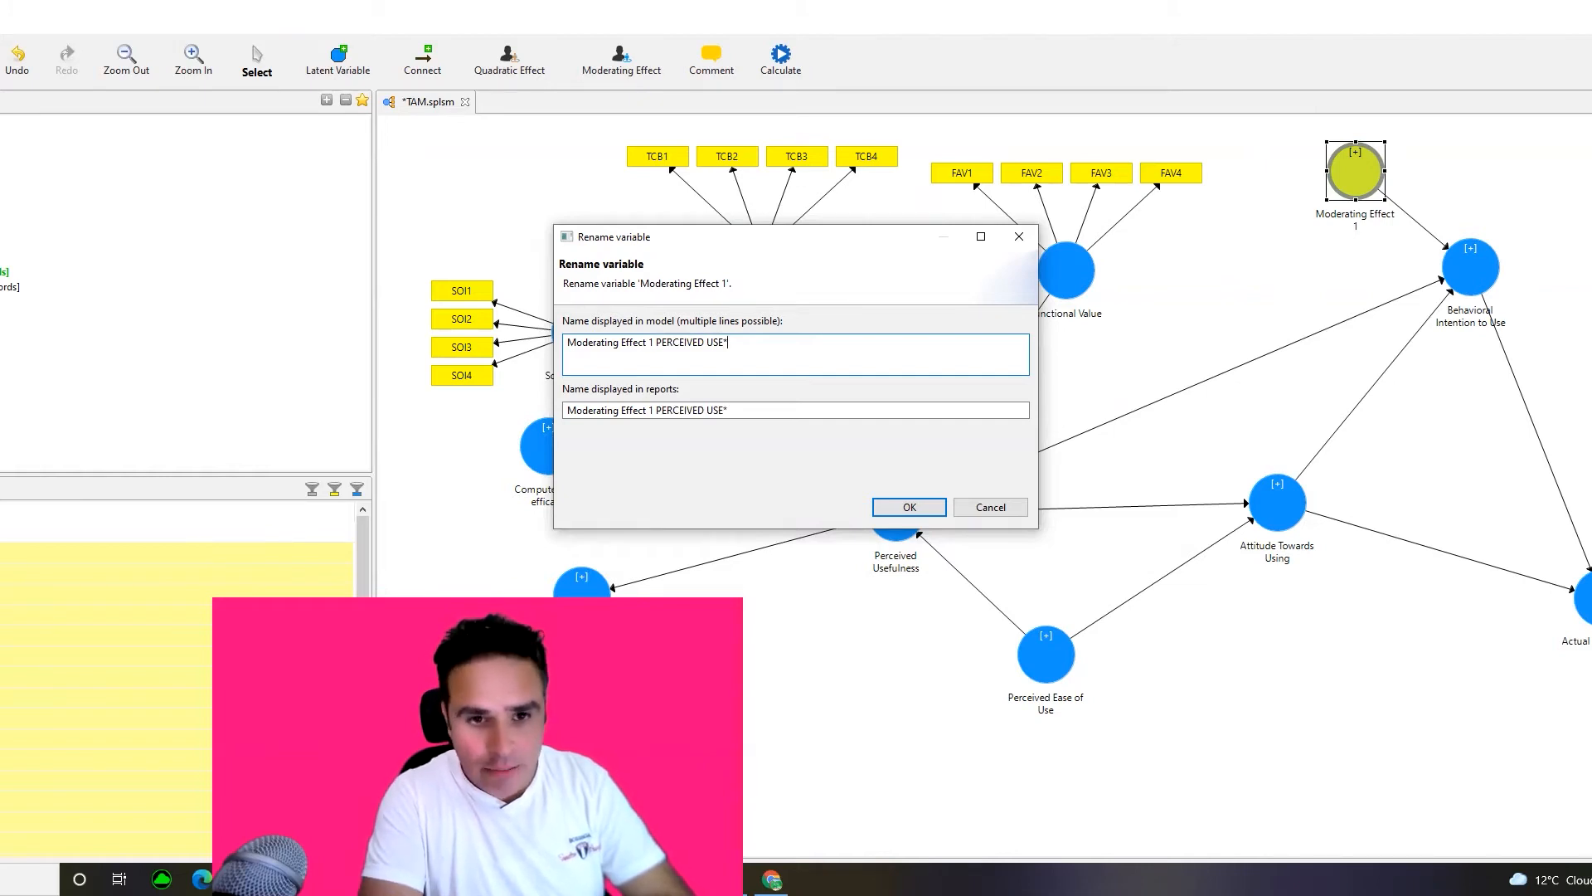
pyautogui.write('BEHAVIORAL ')
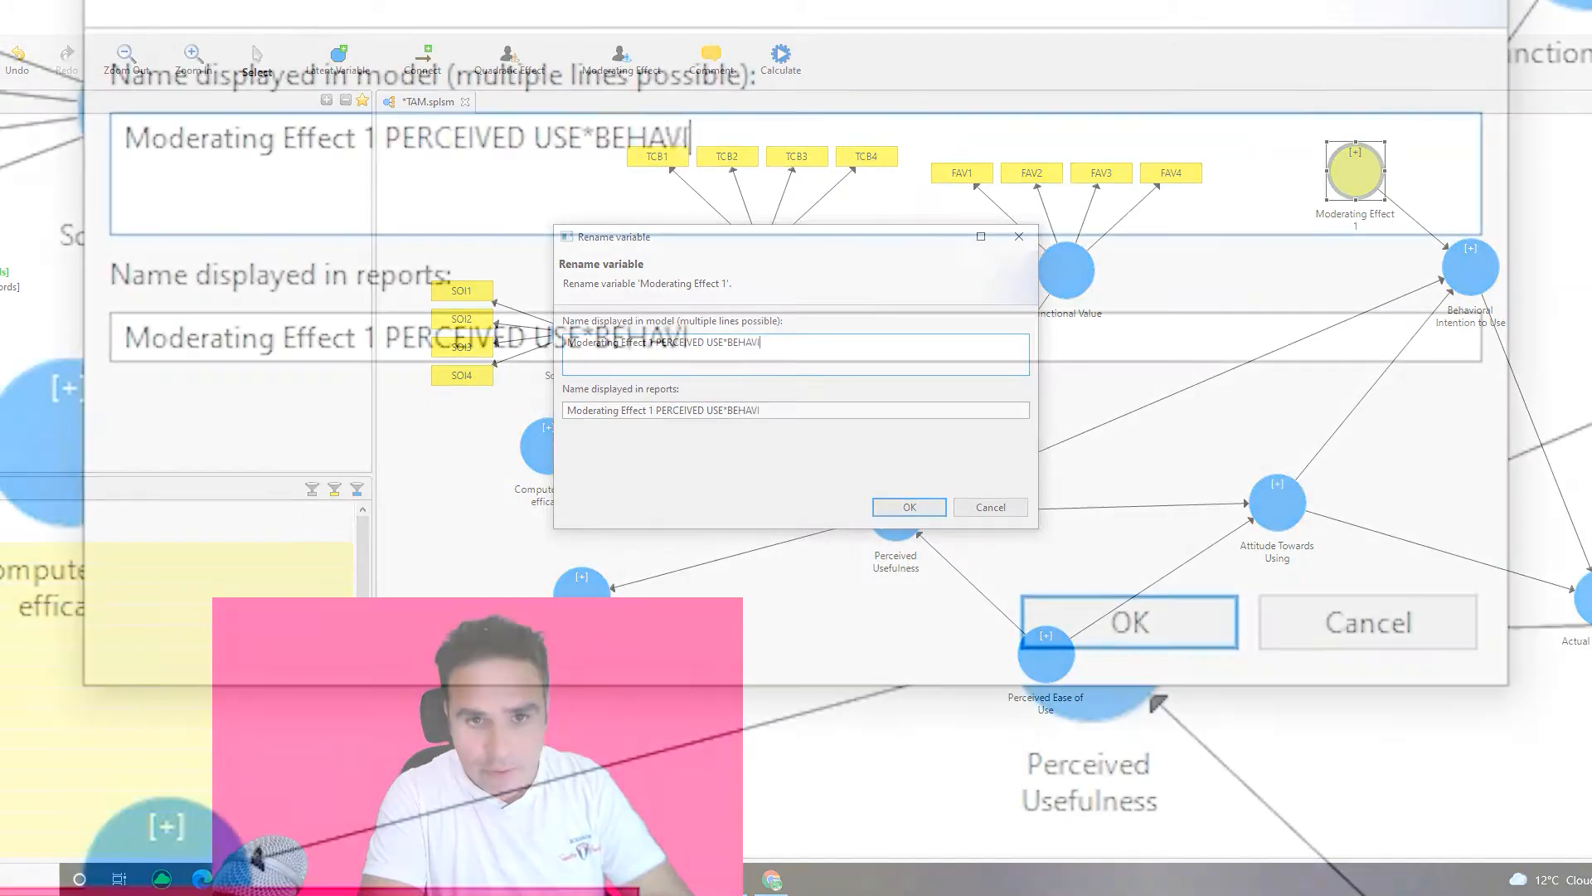
pyautogui.write('INTENTION TO USE')
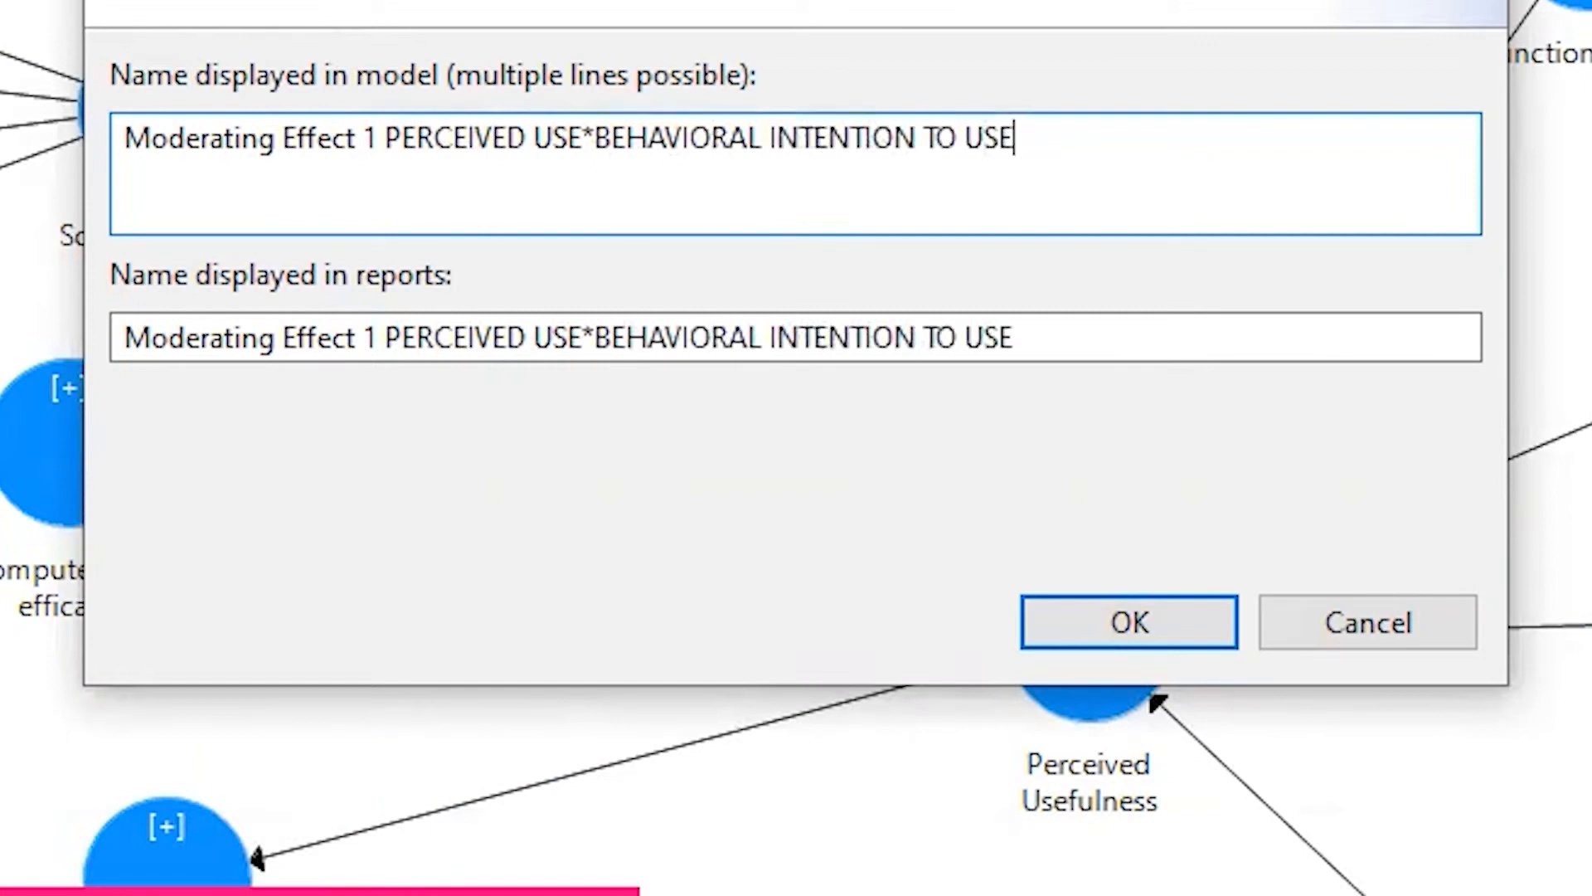
pyautogui.click(1131, 622)
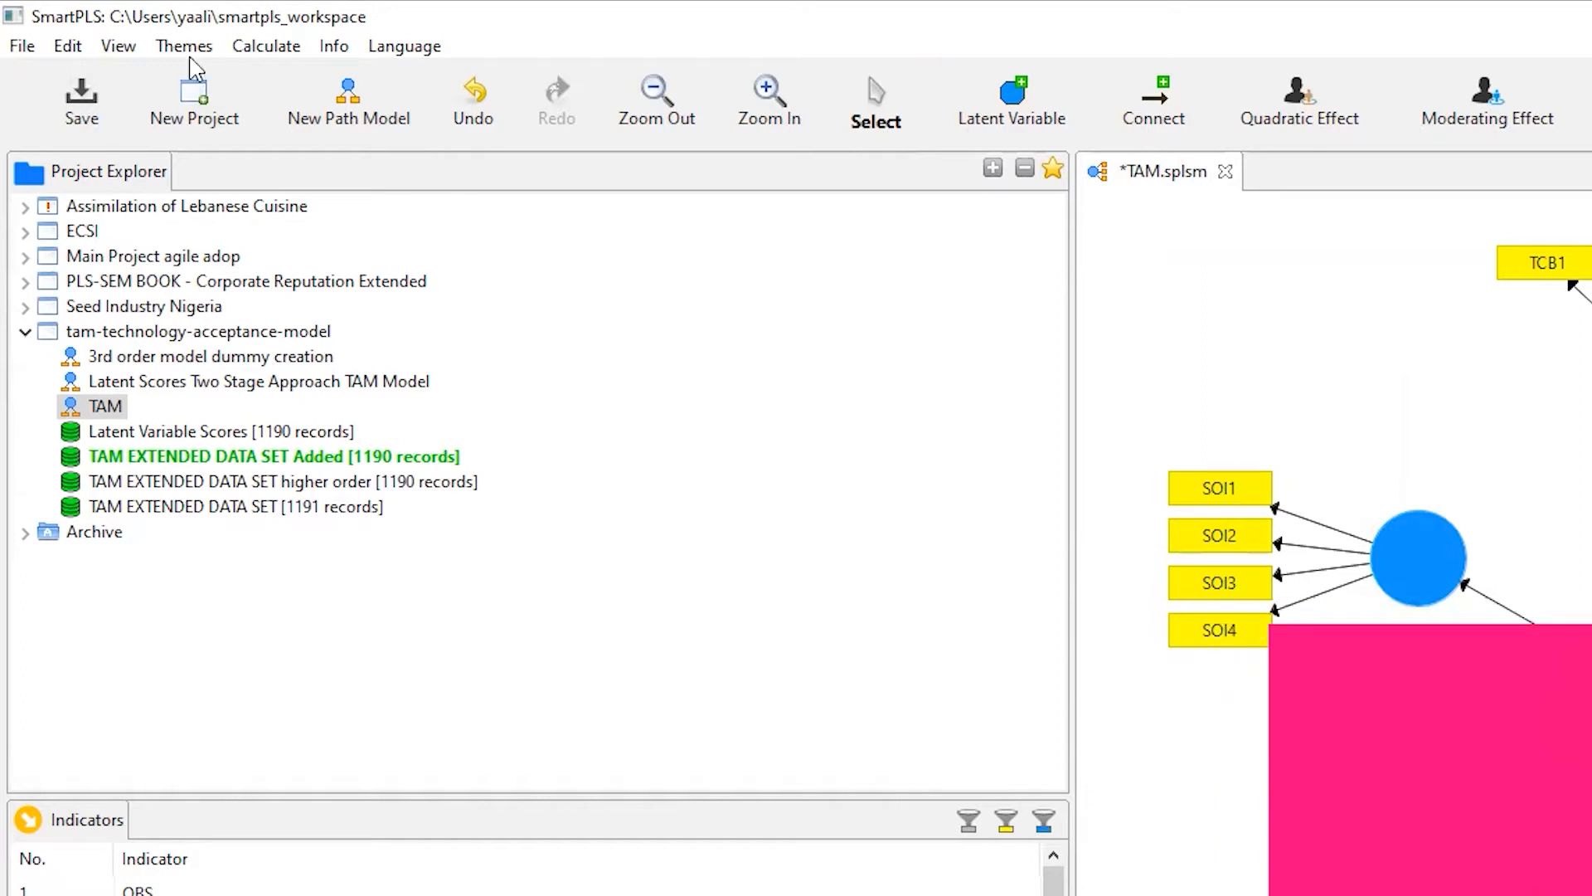
# - Run Bootstrapping on the TAM model with 500 subsamples, opening the full report after calculation
pyautogui.click(264, 46)
pyautogui.click(354, 110)
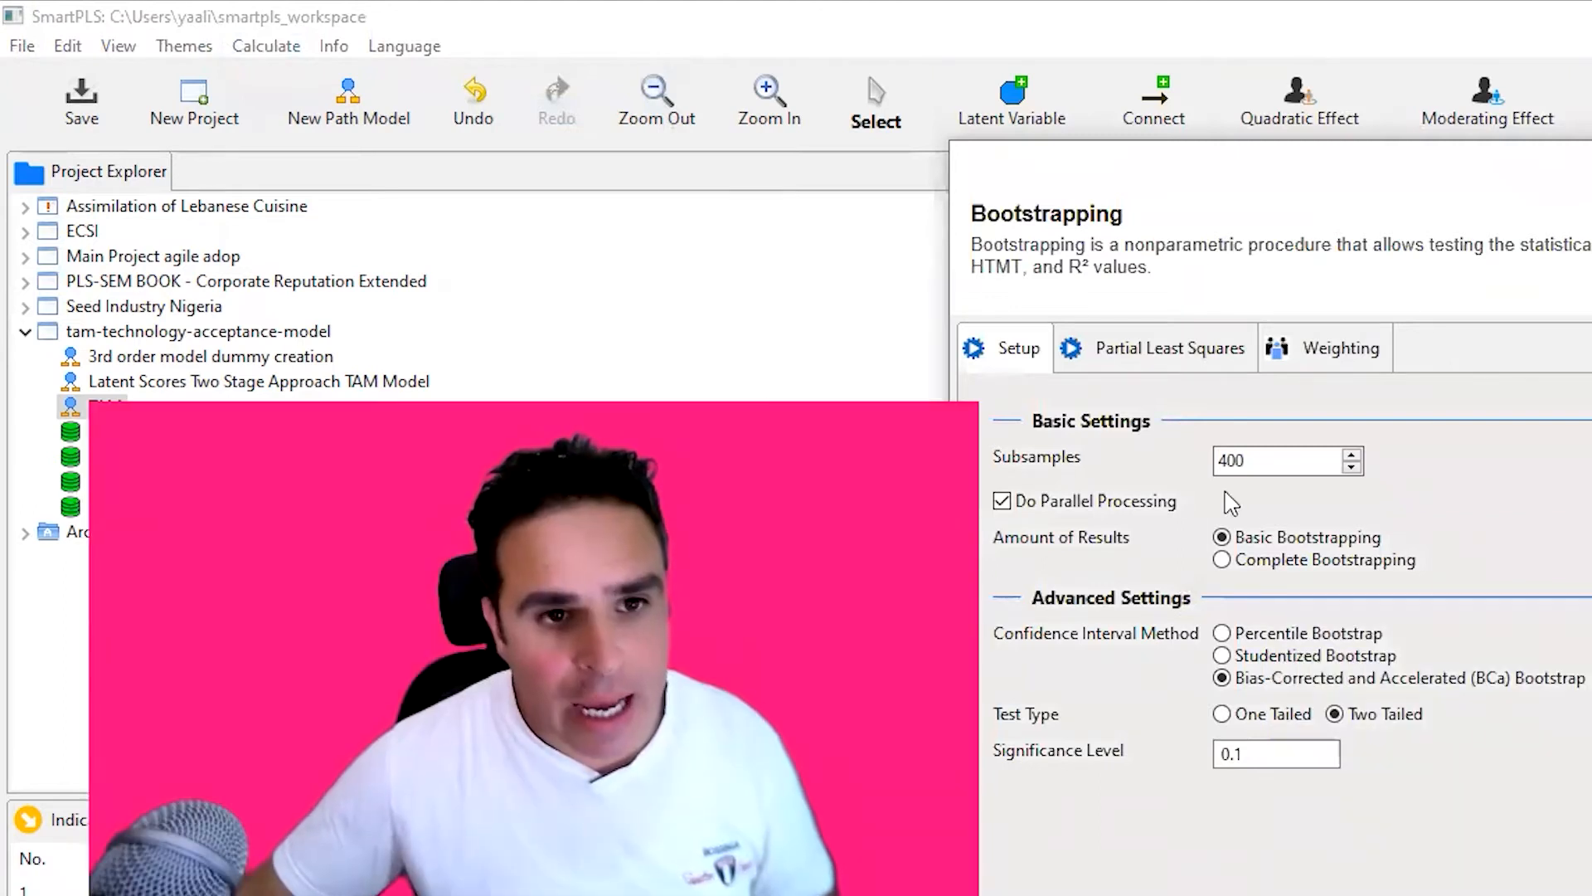
pyautogui.moveTo(1254, 461); pyautogui.dragTo(1129, 459)
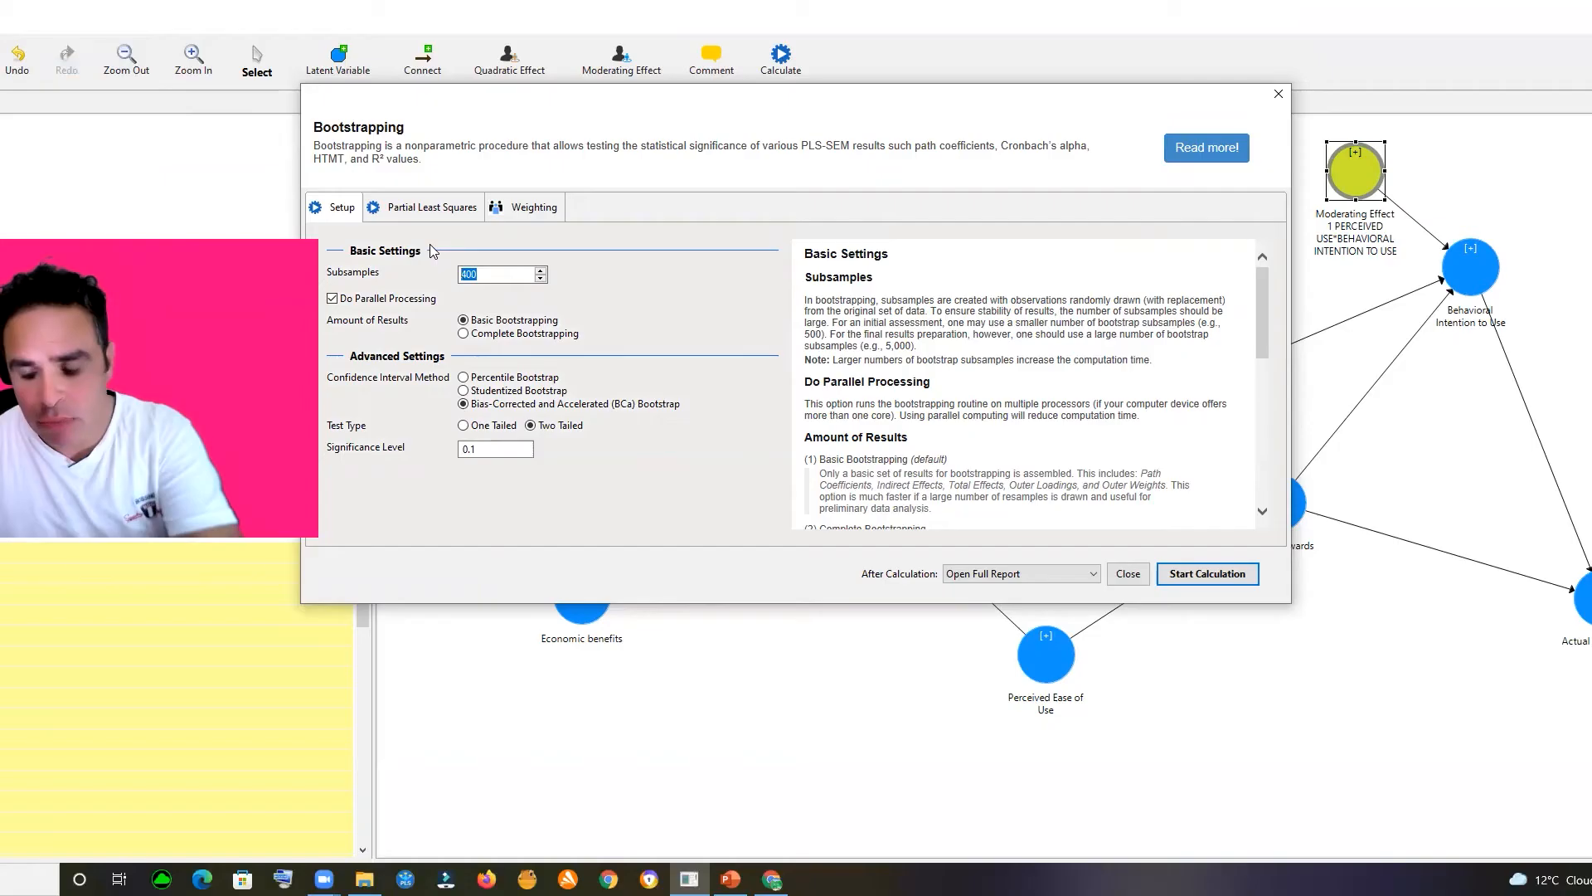
pyautogui.write('500')
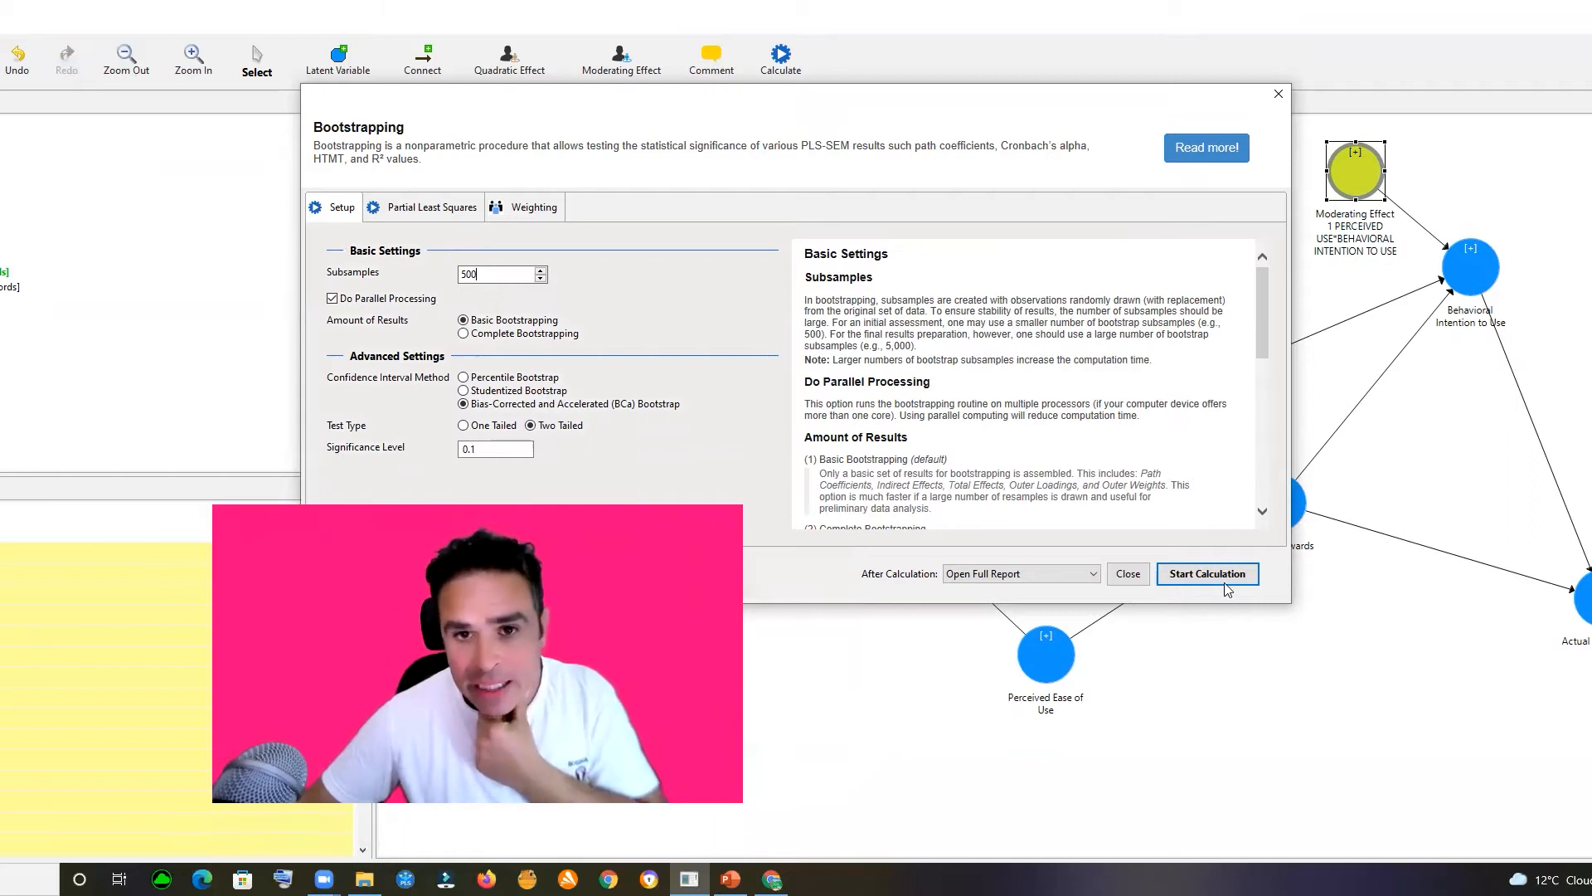
pyautogui.click(1198, 573)
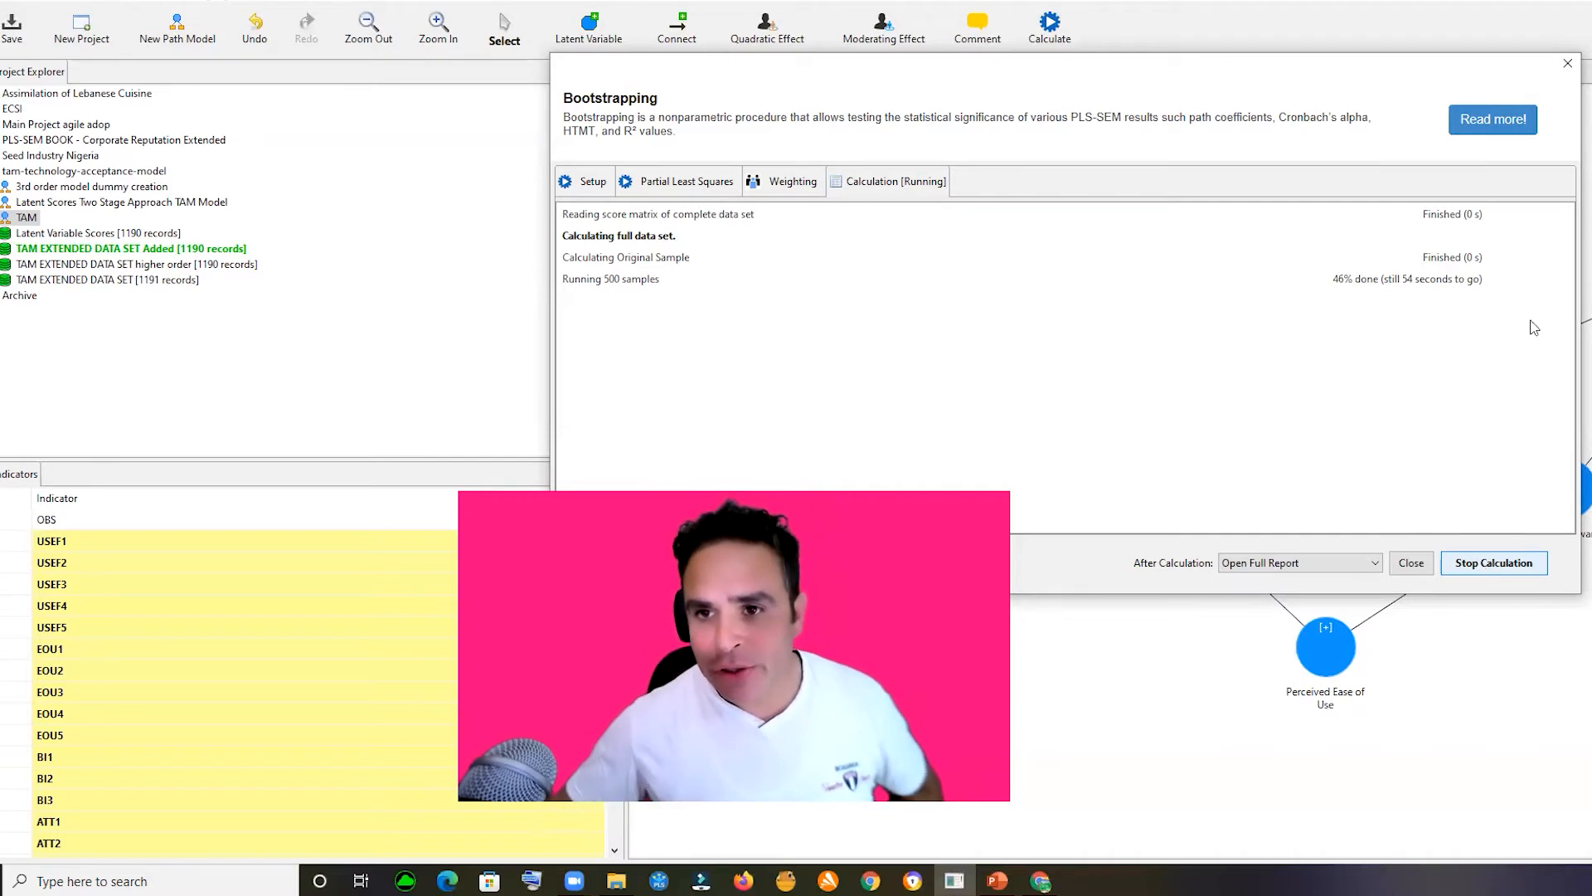
pyautogui.moveTo(1334, 68); pyautogui.dragTo(918, 67)
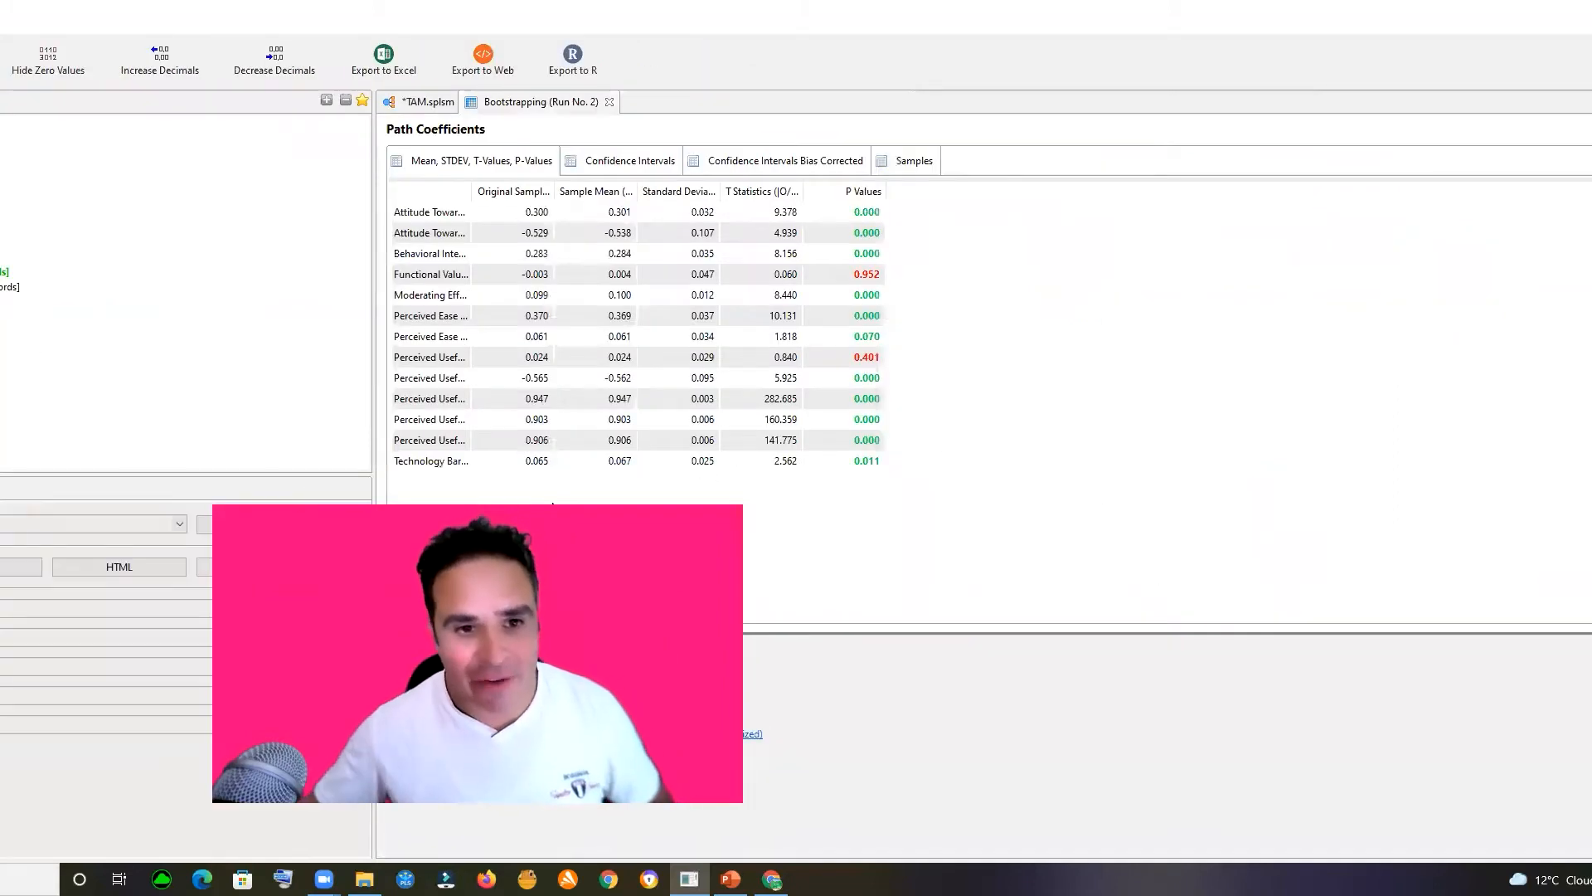
# - Examine the path coefficients with full path names, their confidence intervals, and the T statistics and P values
pyautogui.moveTo(470, 189); pyautogui.dragTo(867, 207)
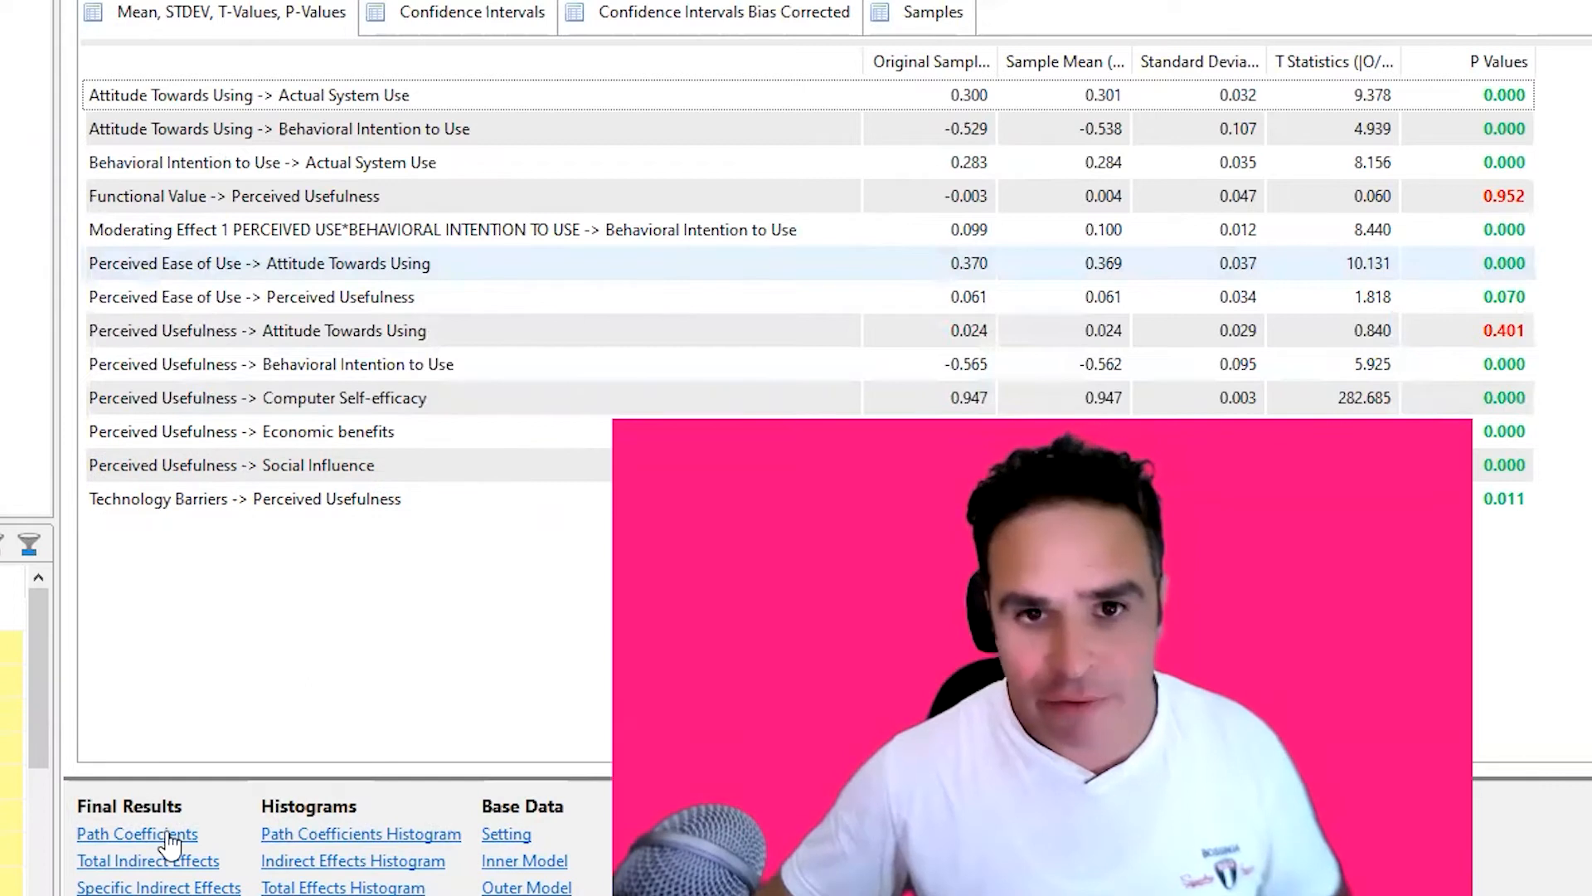
pyautogui.click(137, 833)
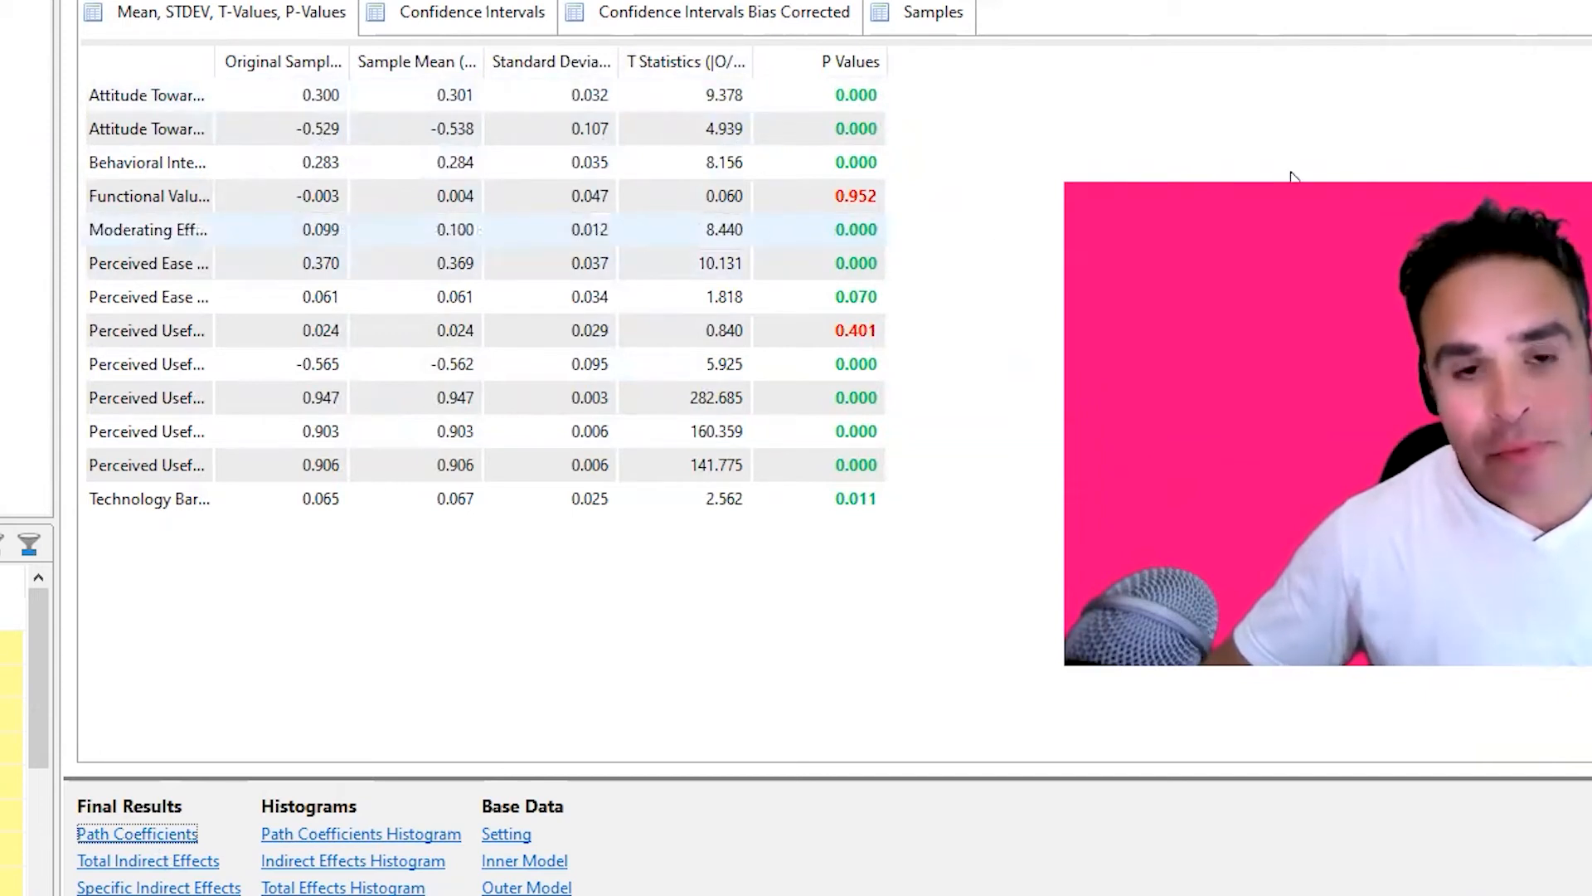
pyautogui.click(410, 11)
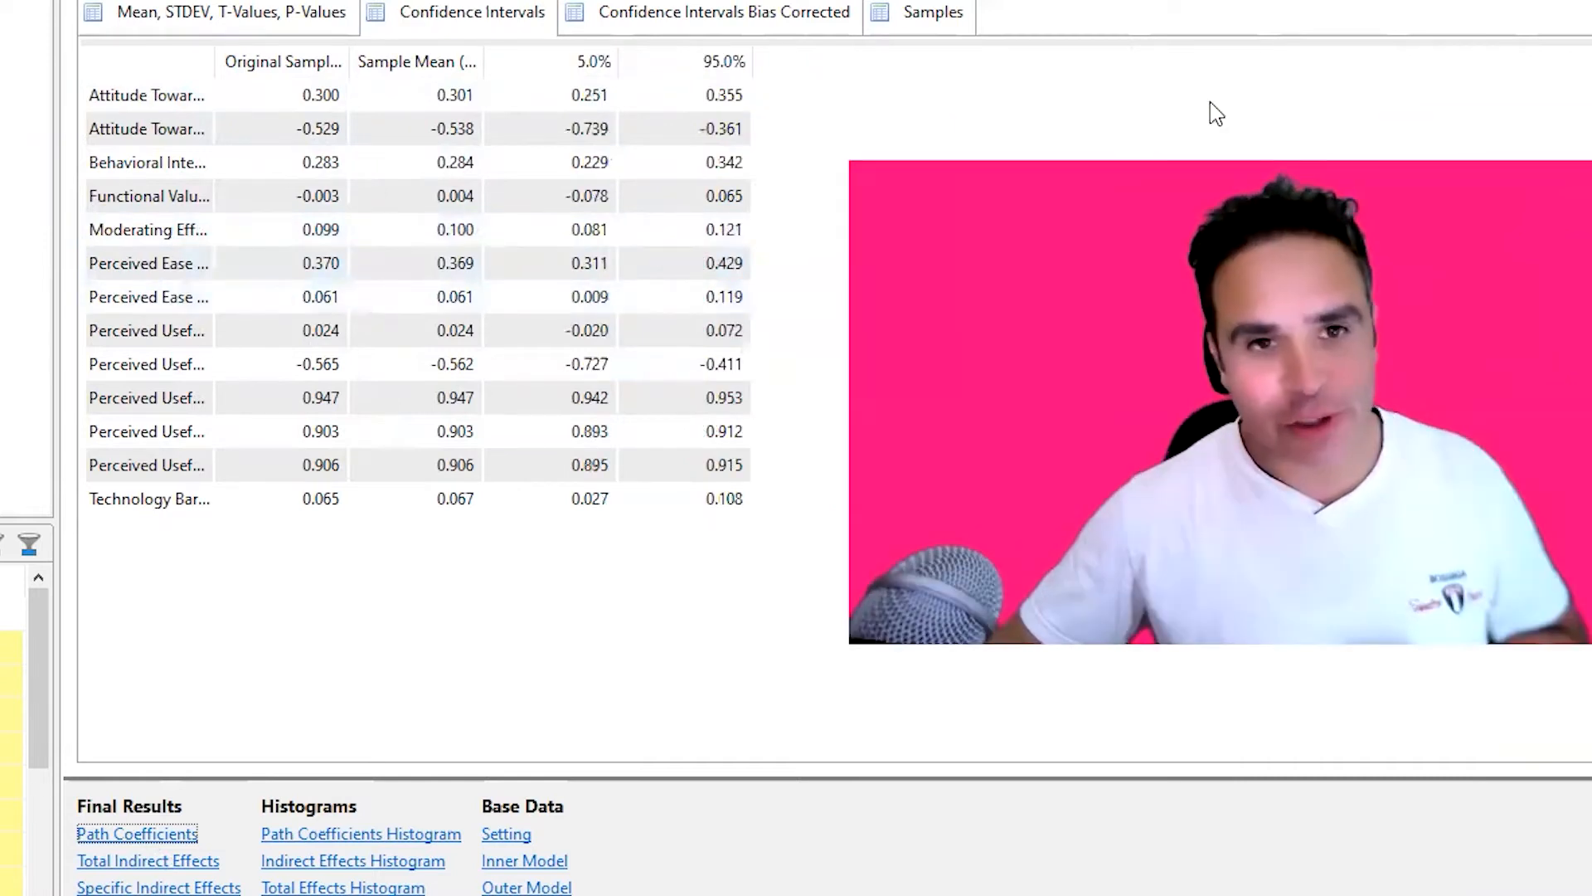
pyautogui.click(235, 36)
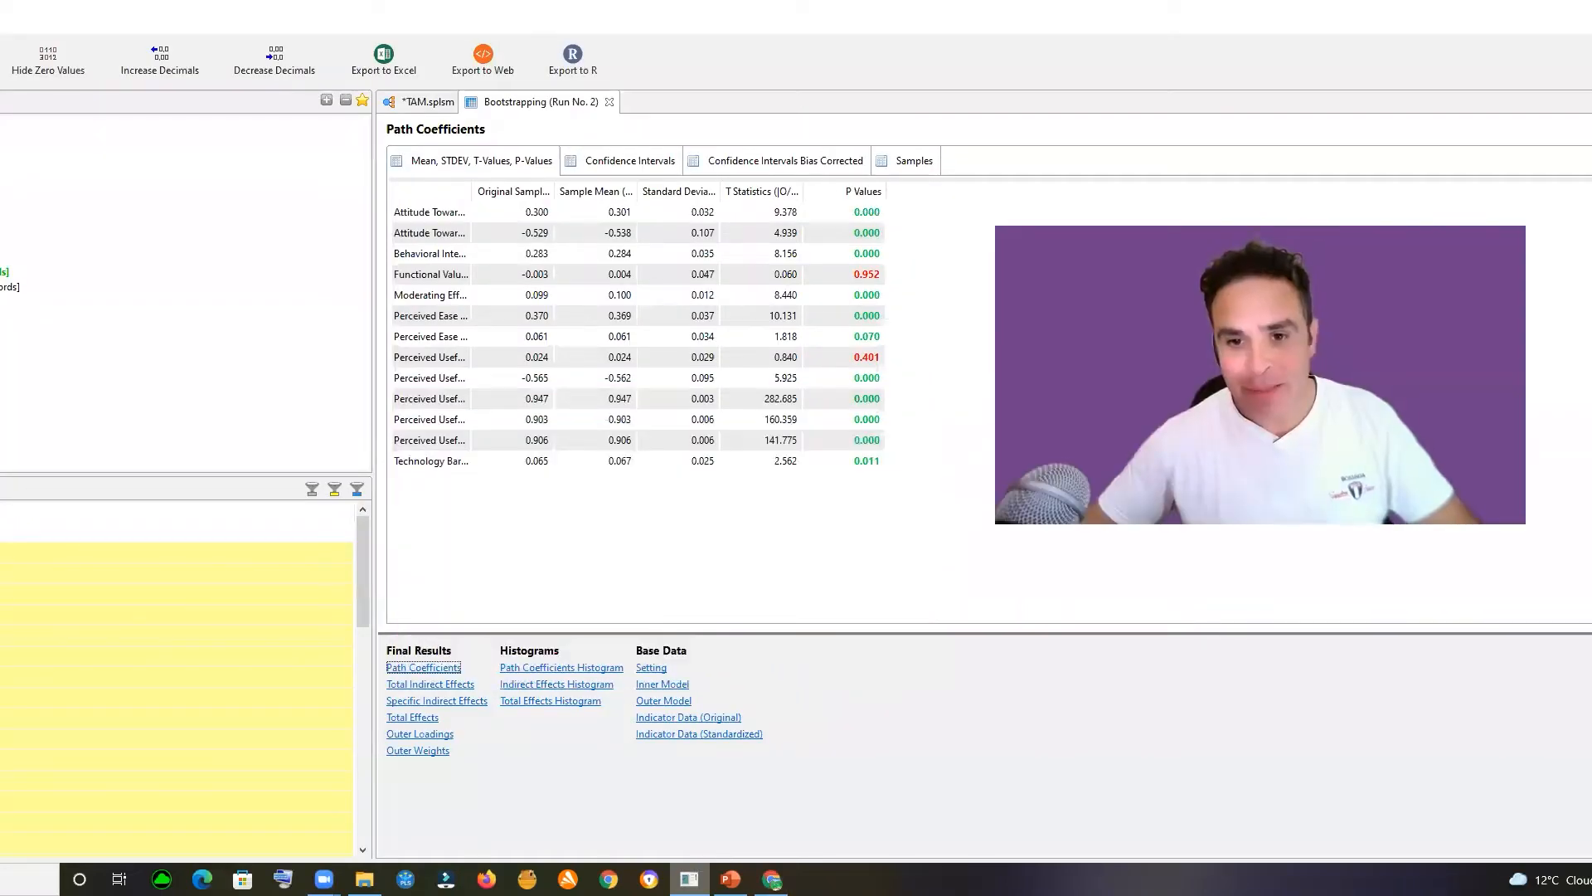
pyautogui.click(637, 212)
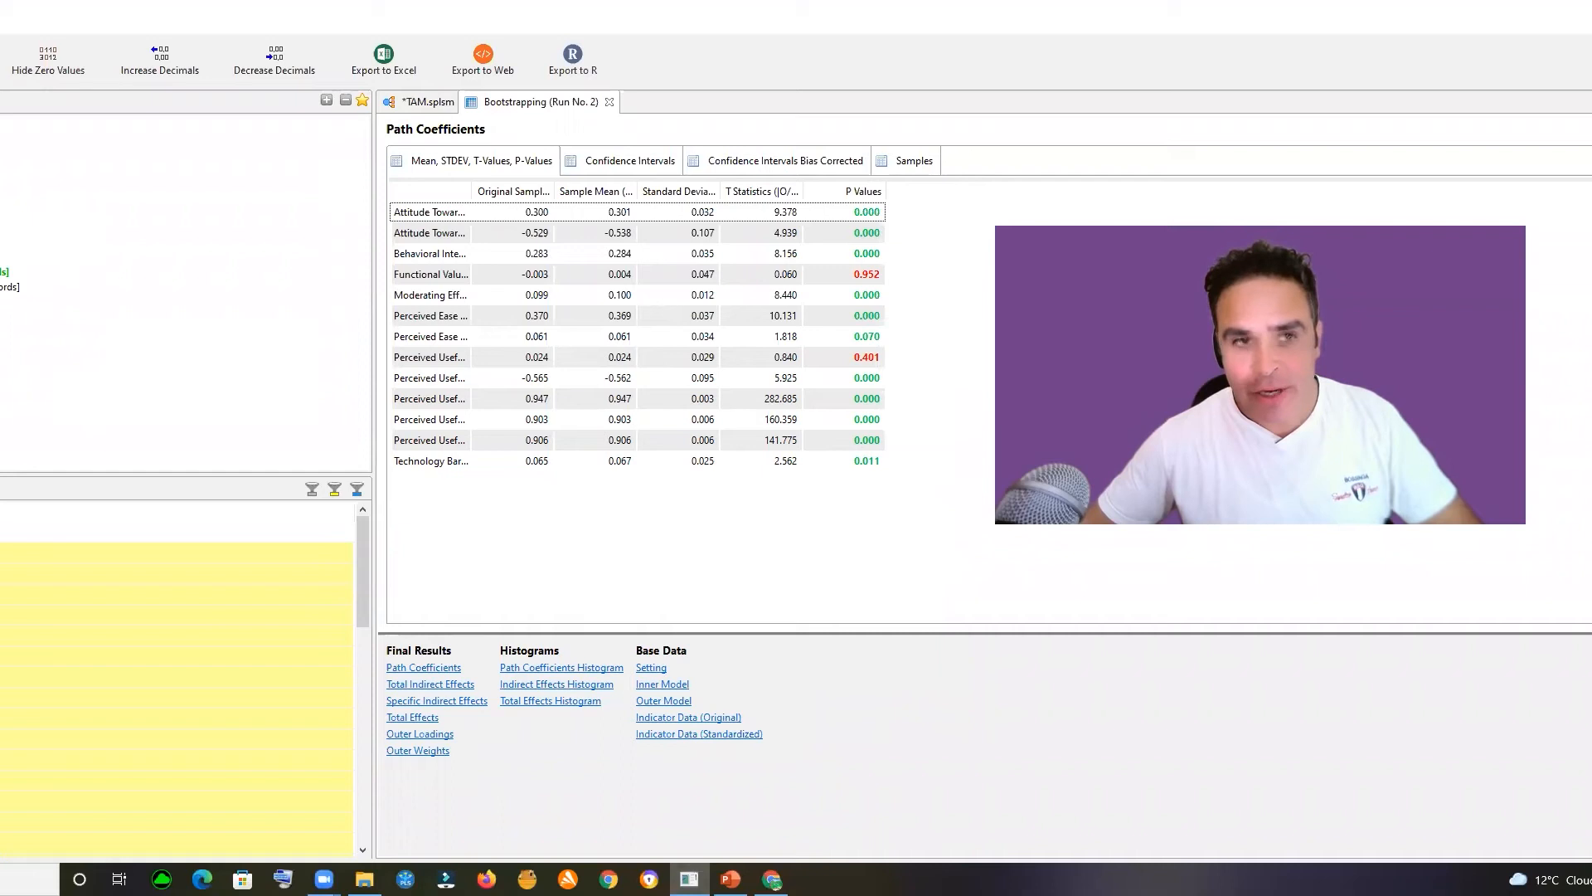
# - Switch to Chrome, close the 2-way_linear_interactions.xls preview, and show the "Interpreting interaction effects" page with its address selected
pyautogui.click(772, 881)
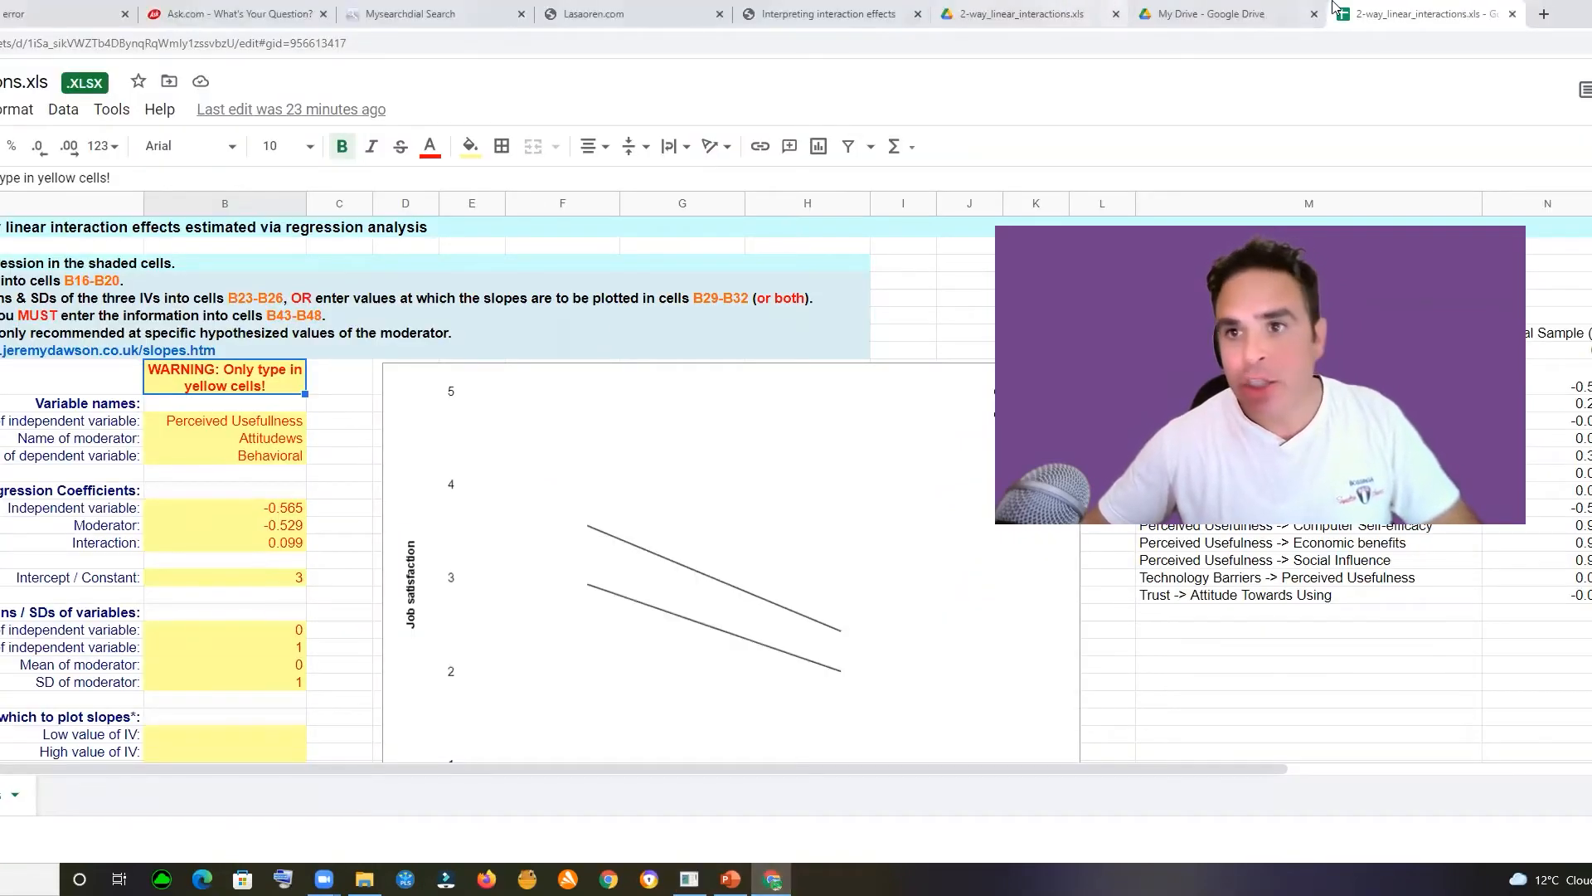
pyautogui.click(1262, 7)
pyautogui.click(977, 10)
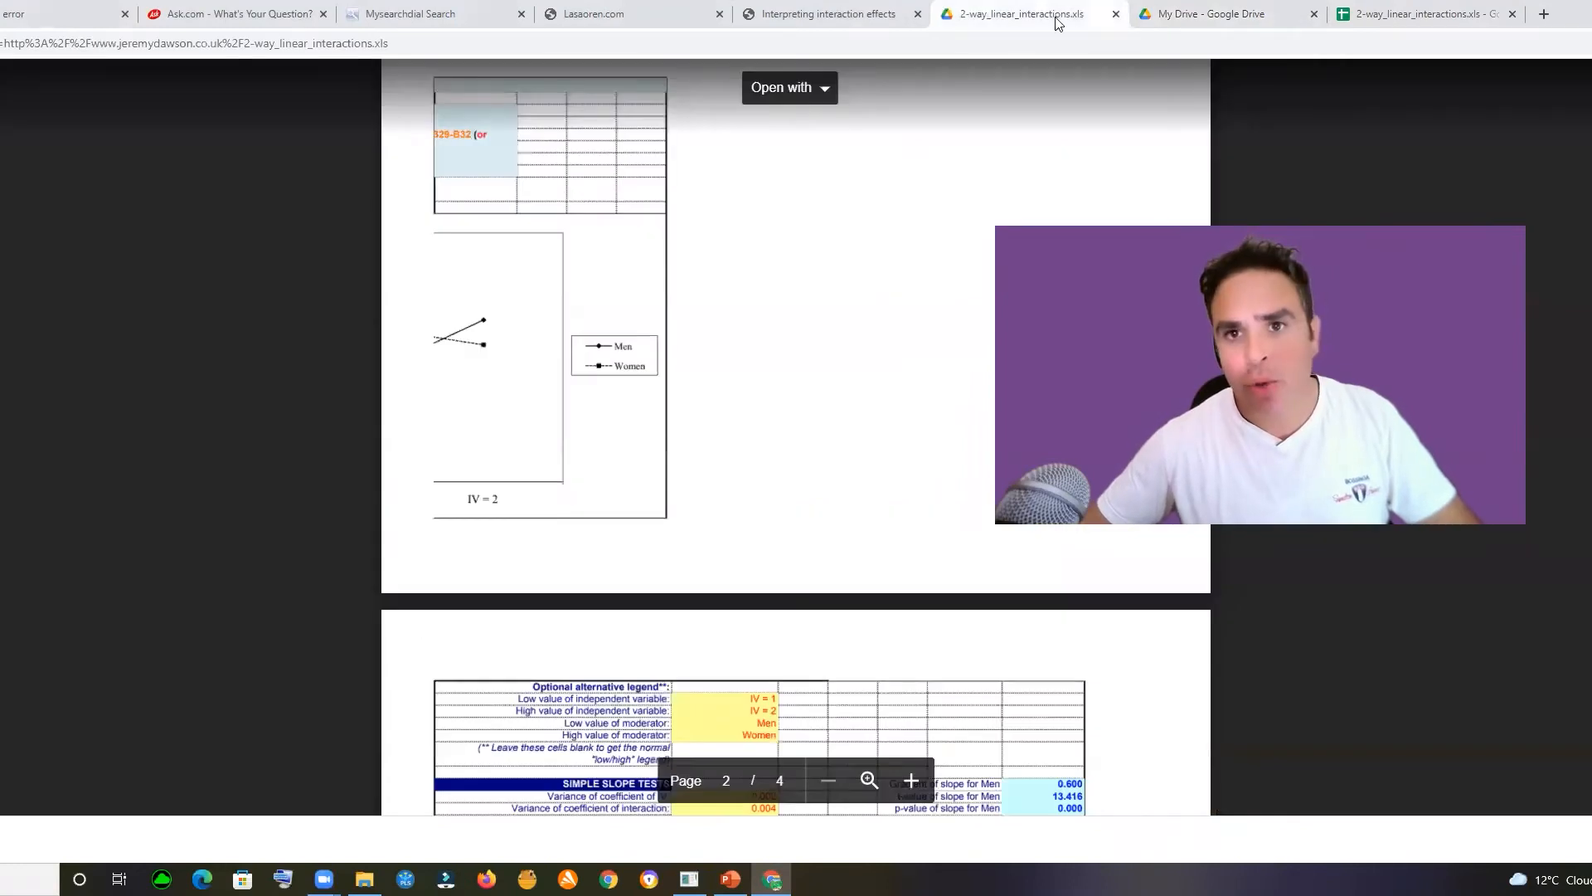
pyautogui.click(1116, 15)
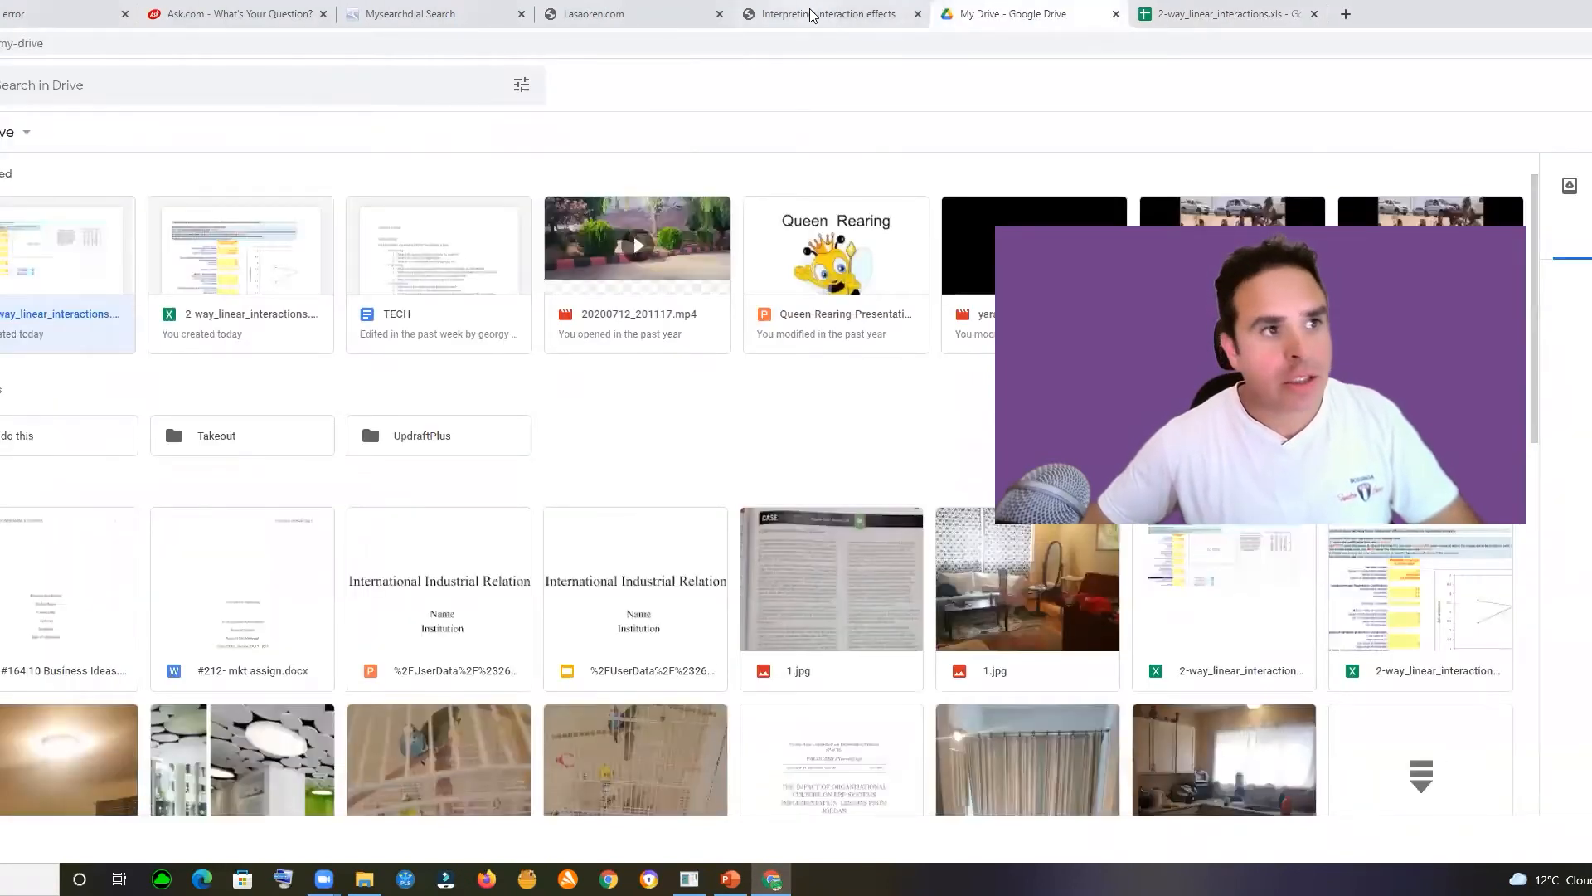
pyautogui.click(804, 10)
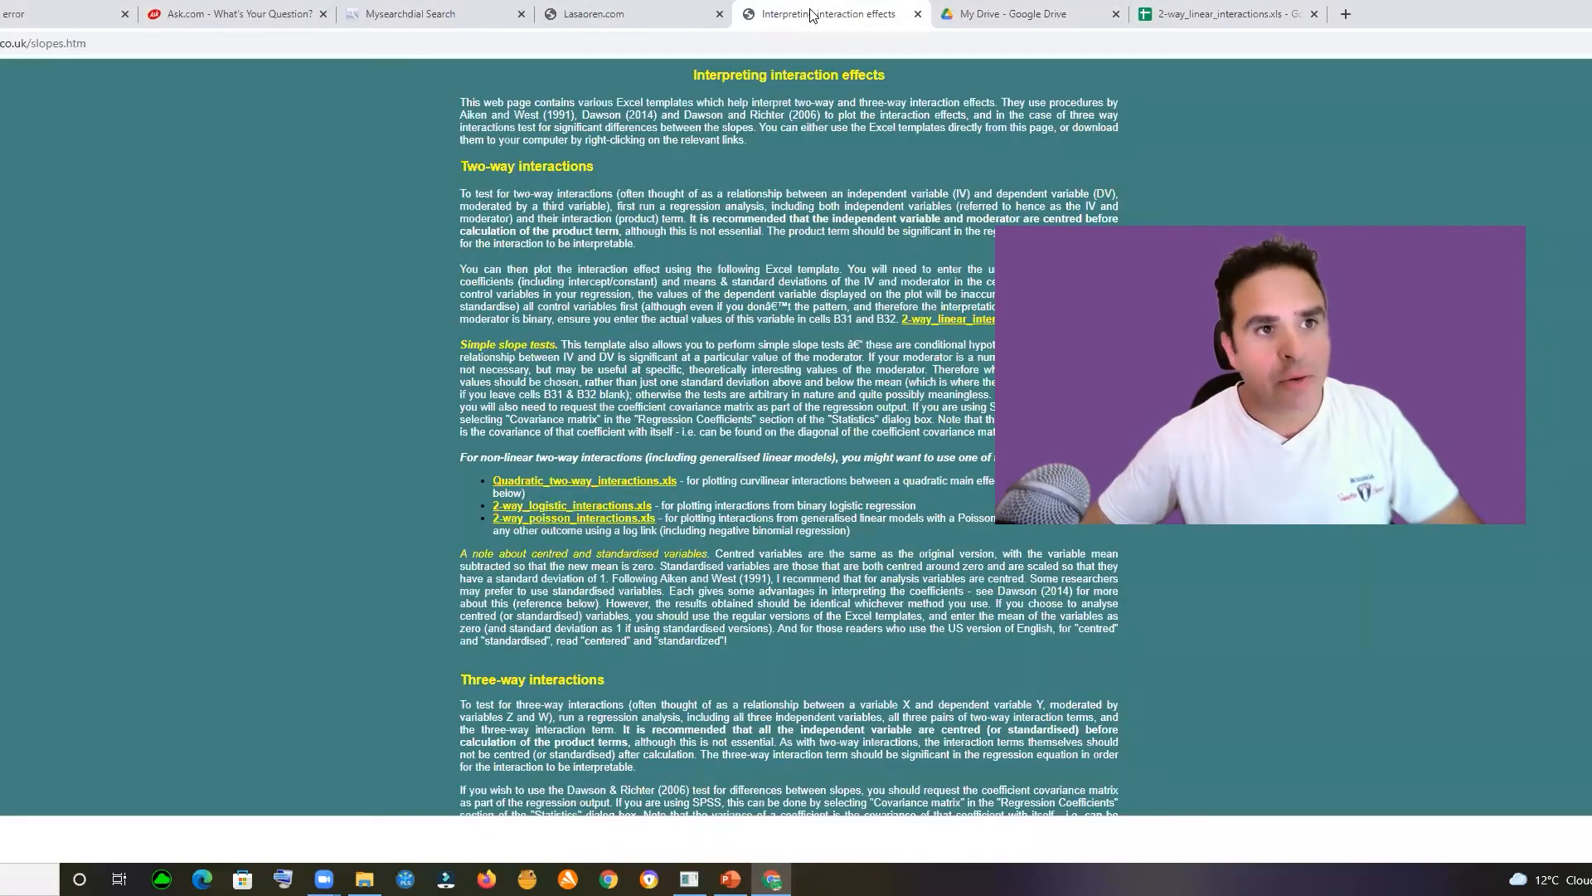
pyautogui.click(3, 39)
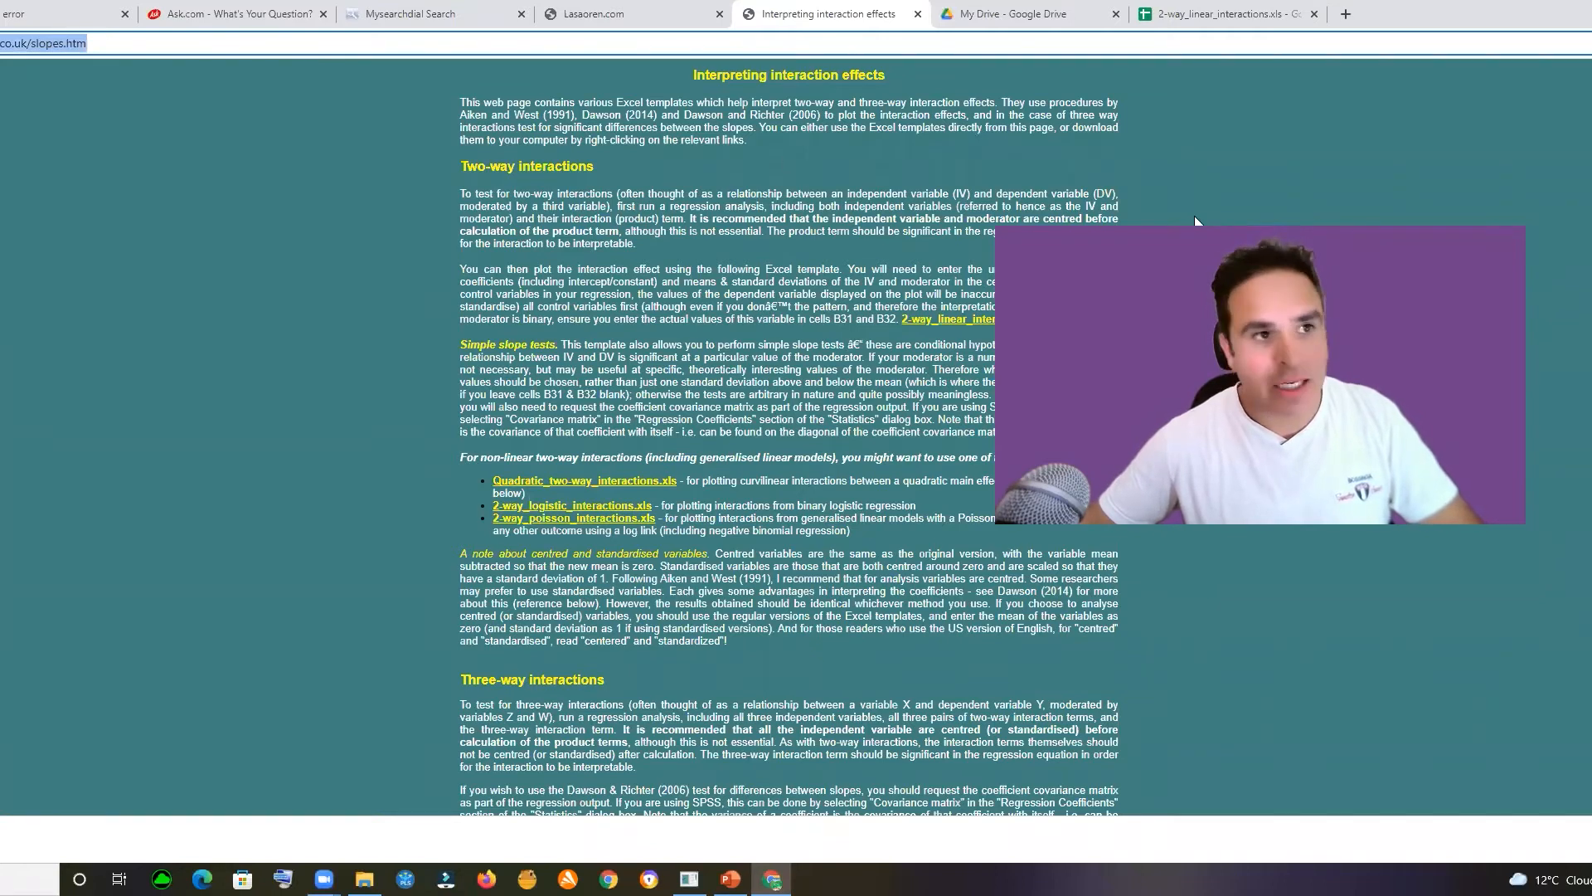
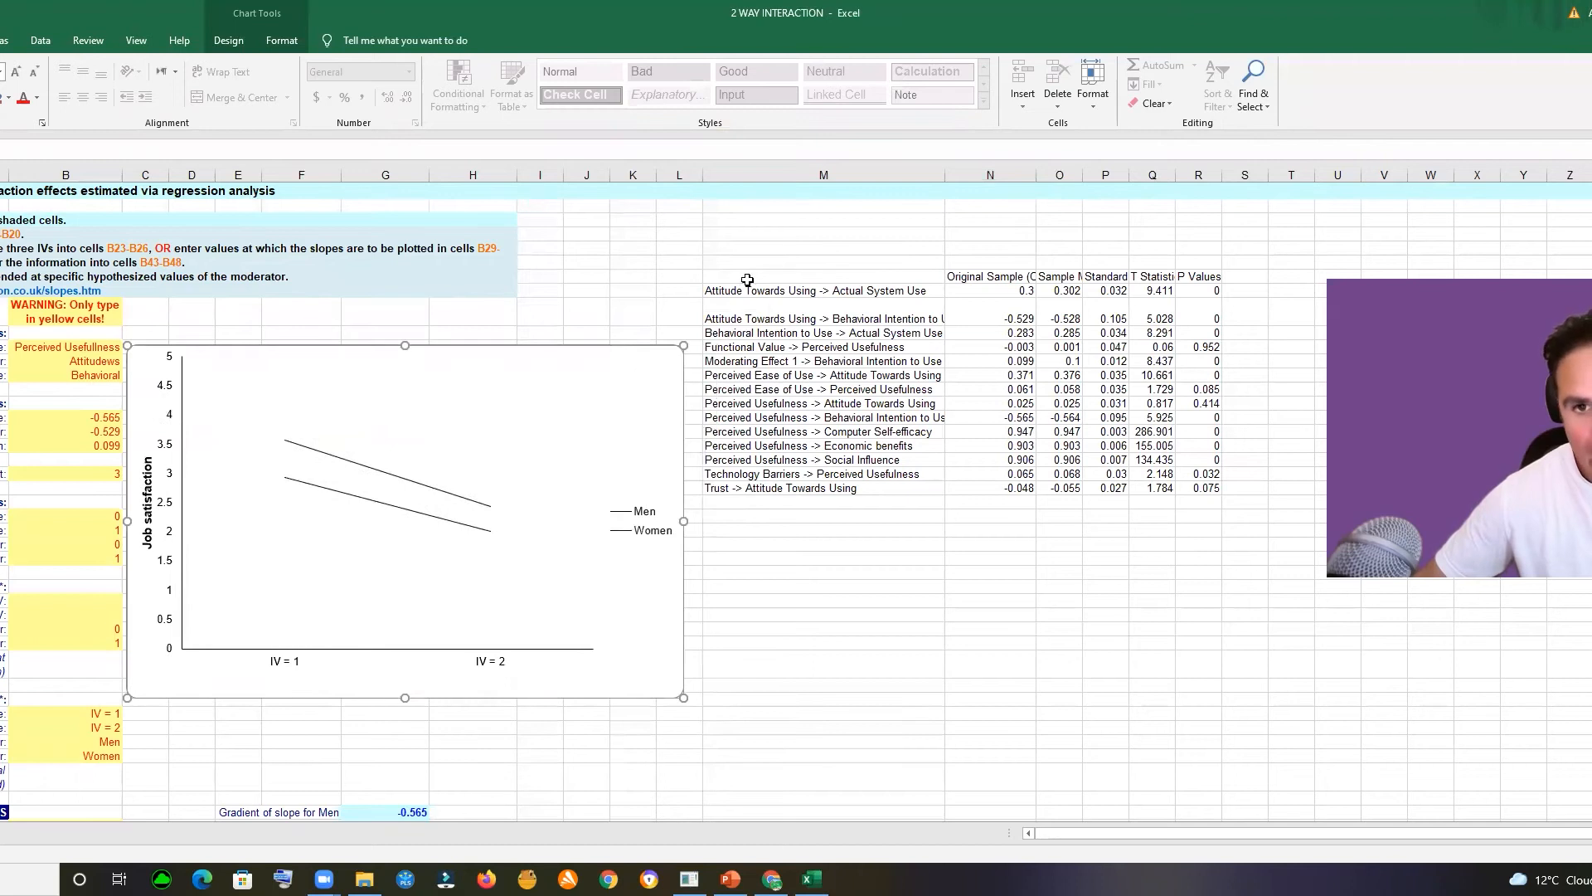
# - Clear the old path coefficients table beside the chart in the 2 WAY INTERACTION workbook
pyautogui.moveTo(737, 273); pyautogui.dragTo(1212, 501)
pyautogui.press('Delete')
pyautogui.click(1056, 630)
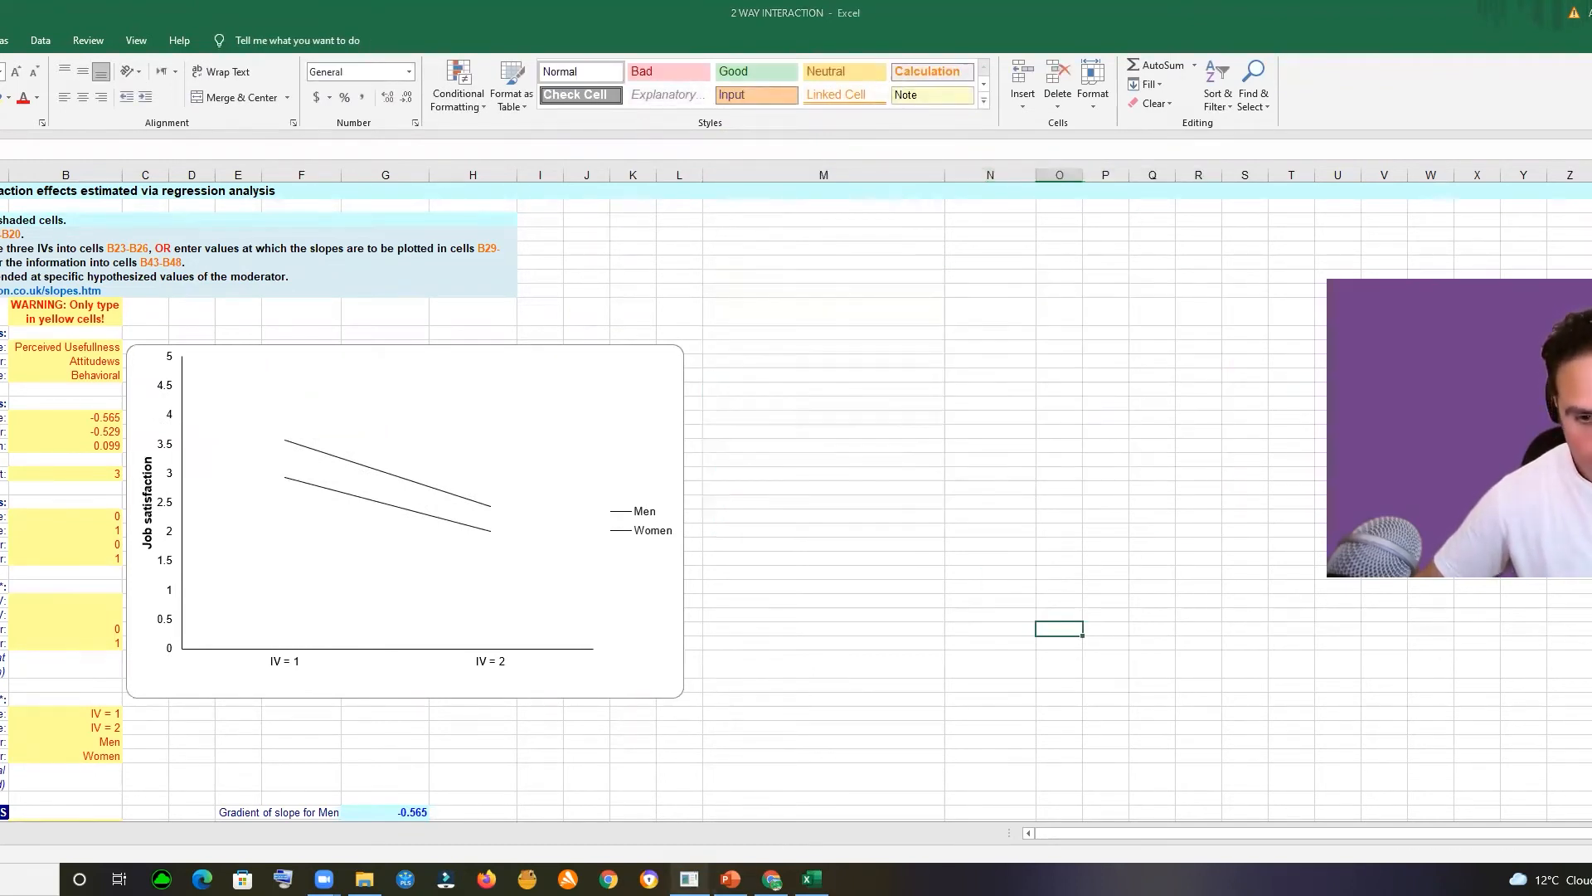
# - Copy the path coefficients from the SmartPLS bootstrapping report into the Excel sheet beside the chart, and widen column M for the path names
pyautogui.click(689, 879)
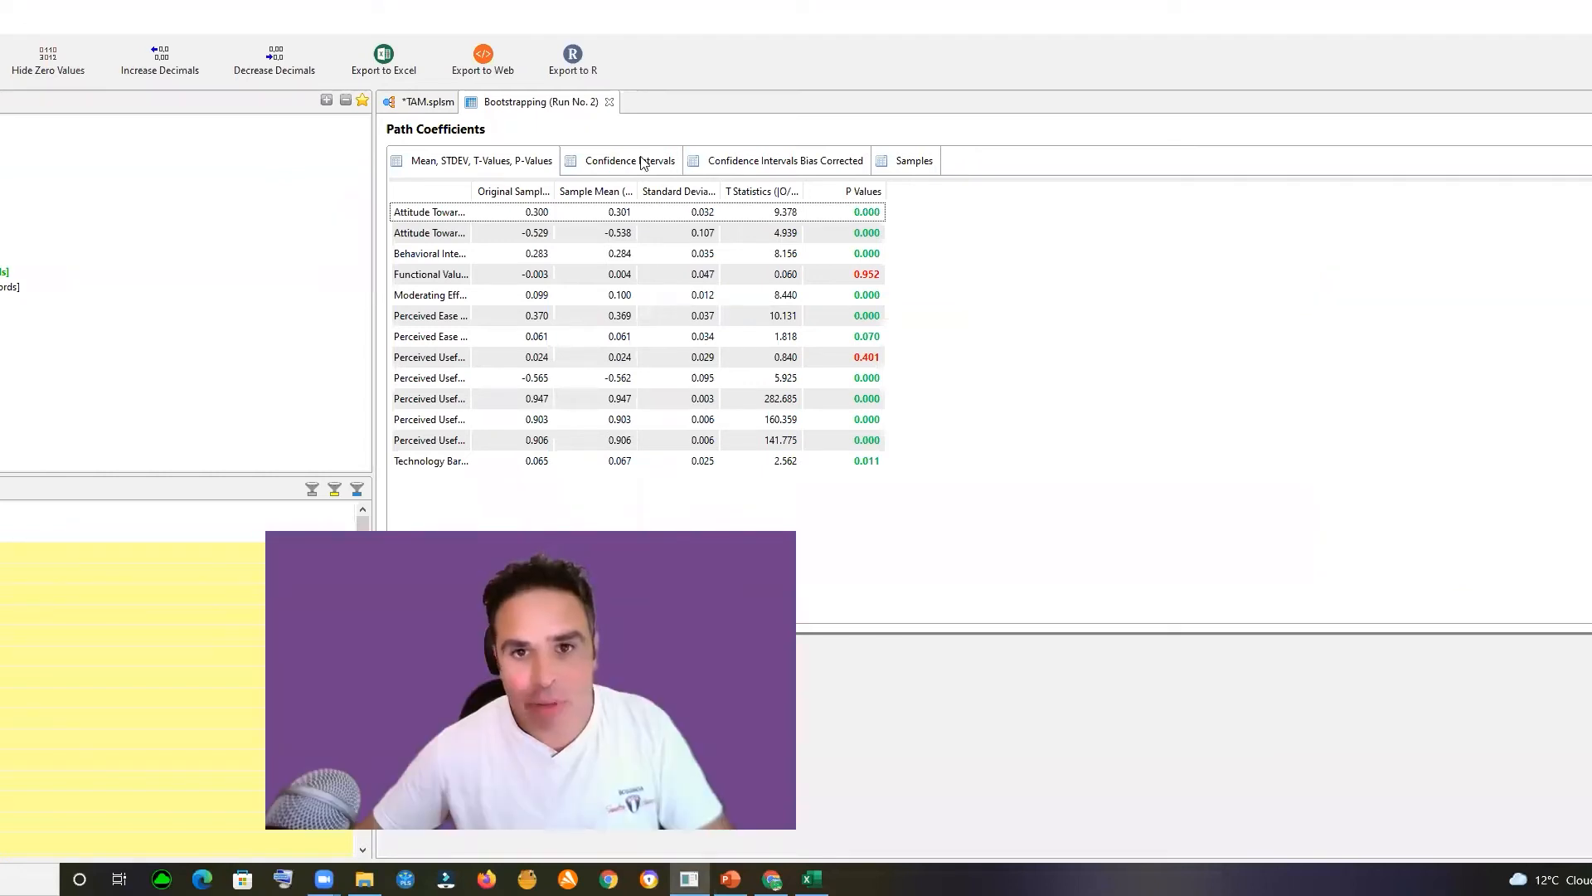
pyautogui.click(1536, 170)
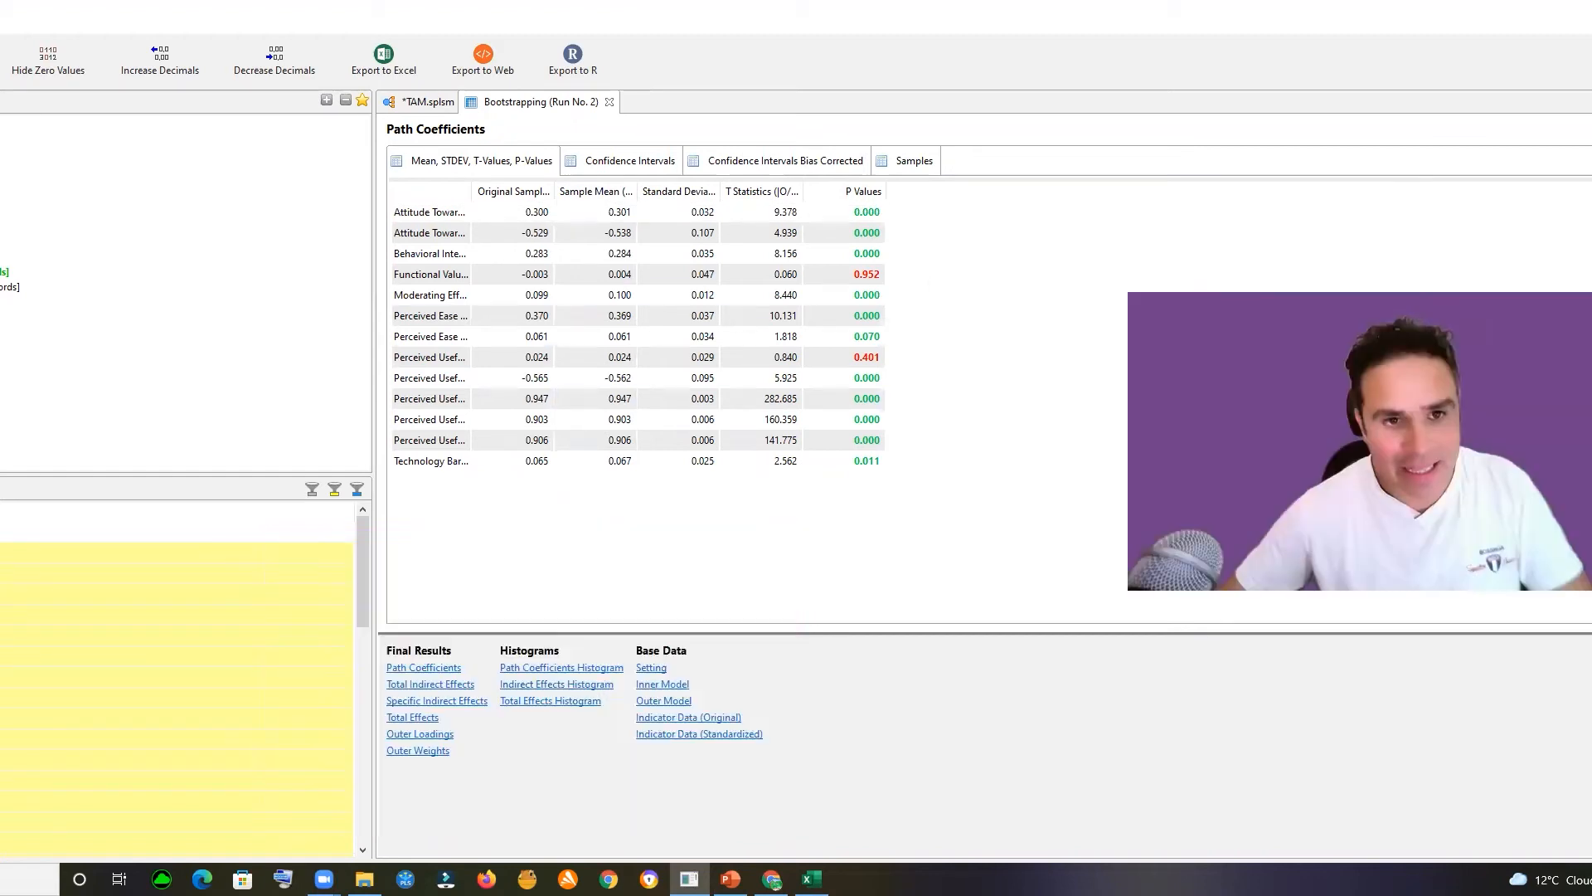
pyautogui.hotkey('alt', 'Tab')
pyautogui.click(879, 315)
pyautogui.click(855, 354)
pyautogui.hotkey('ctrl', 'v')
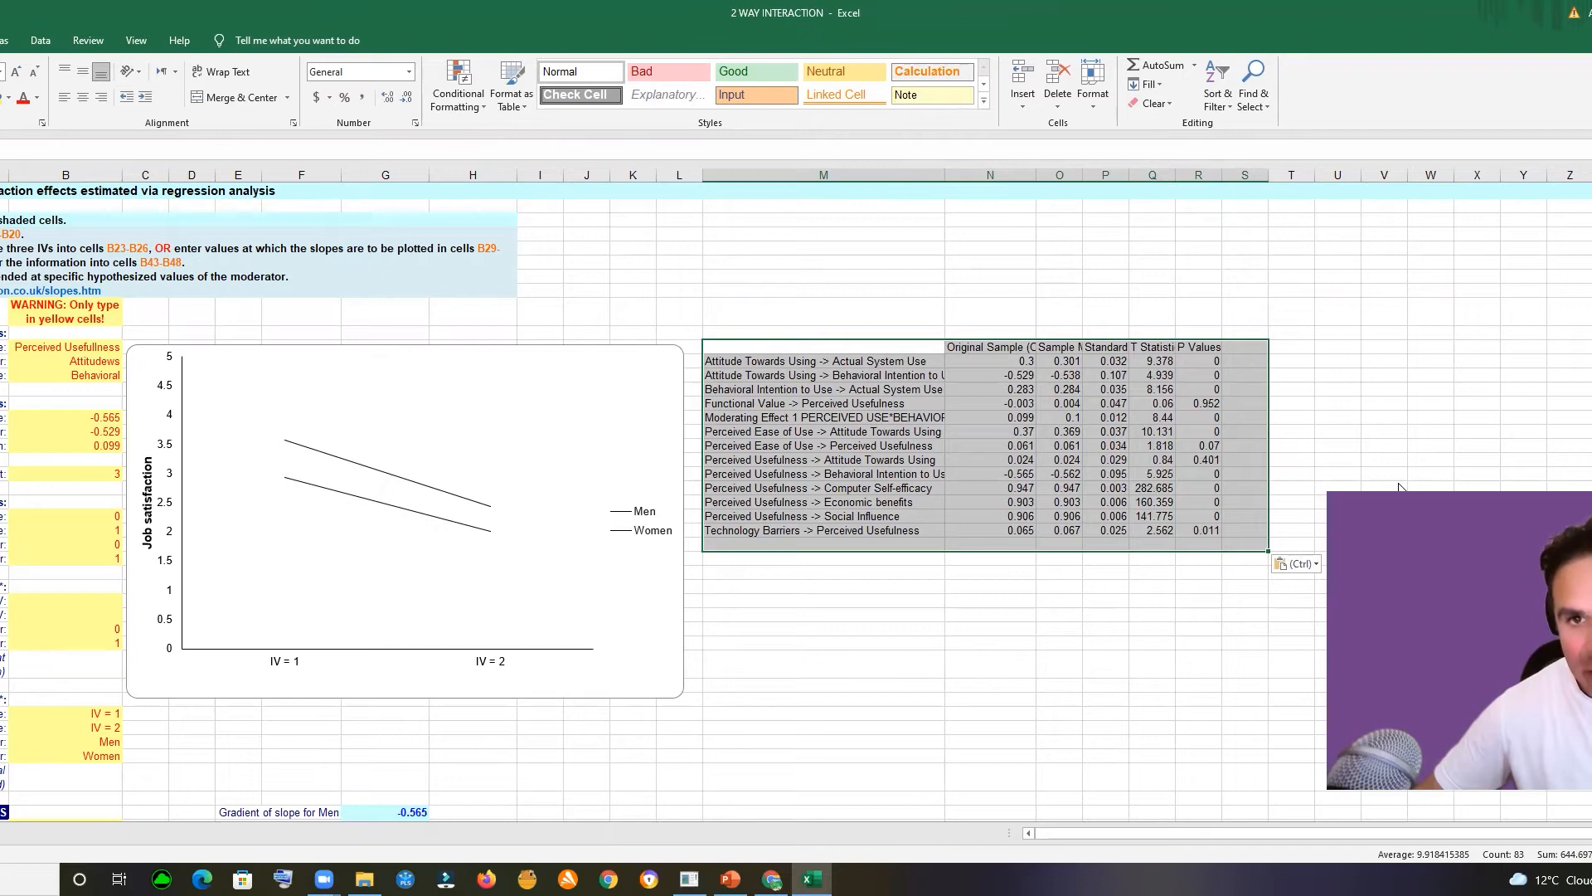
pyautogui.moveTo(1098, 190); pyautogui.dragTo(1100, 187)
# - Change the chart's vertical axis title to "DEPENDENT VARIABLE"
pyautogui.click(143, 491)
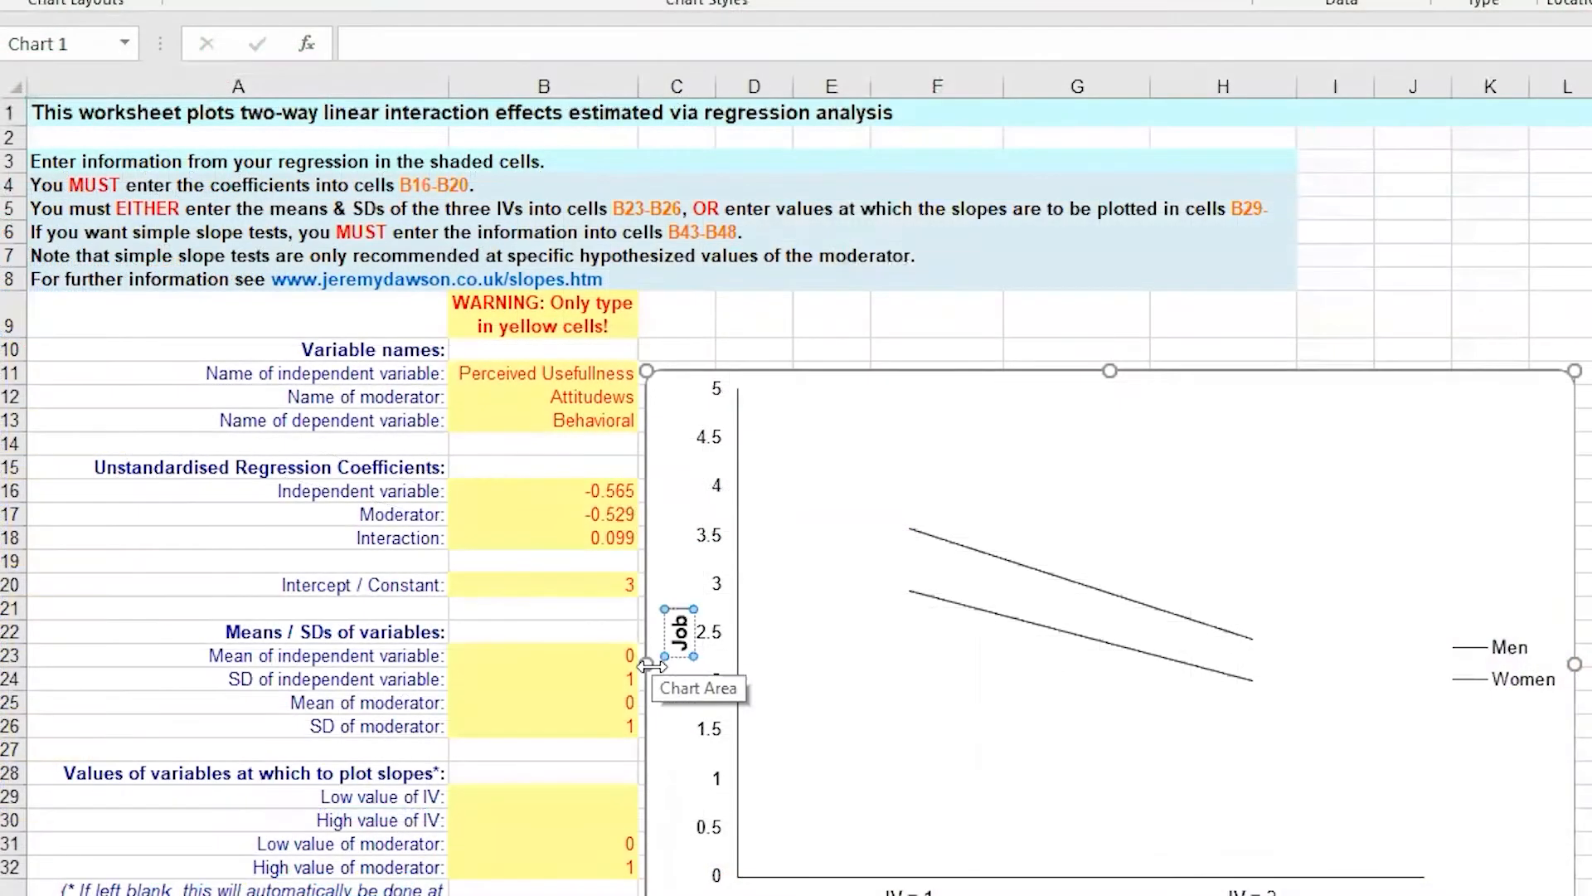
pyautogui.doubleClick(678, 626)
pyautogui.press('BackSpace')
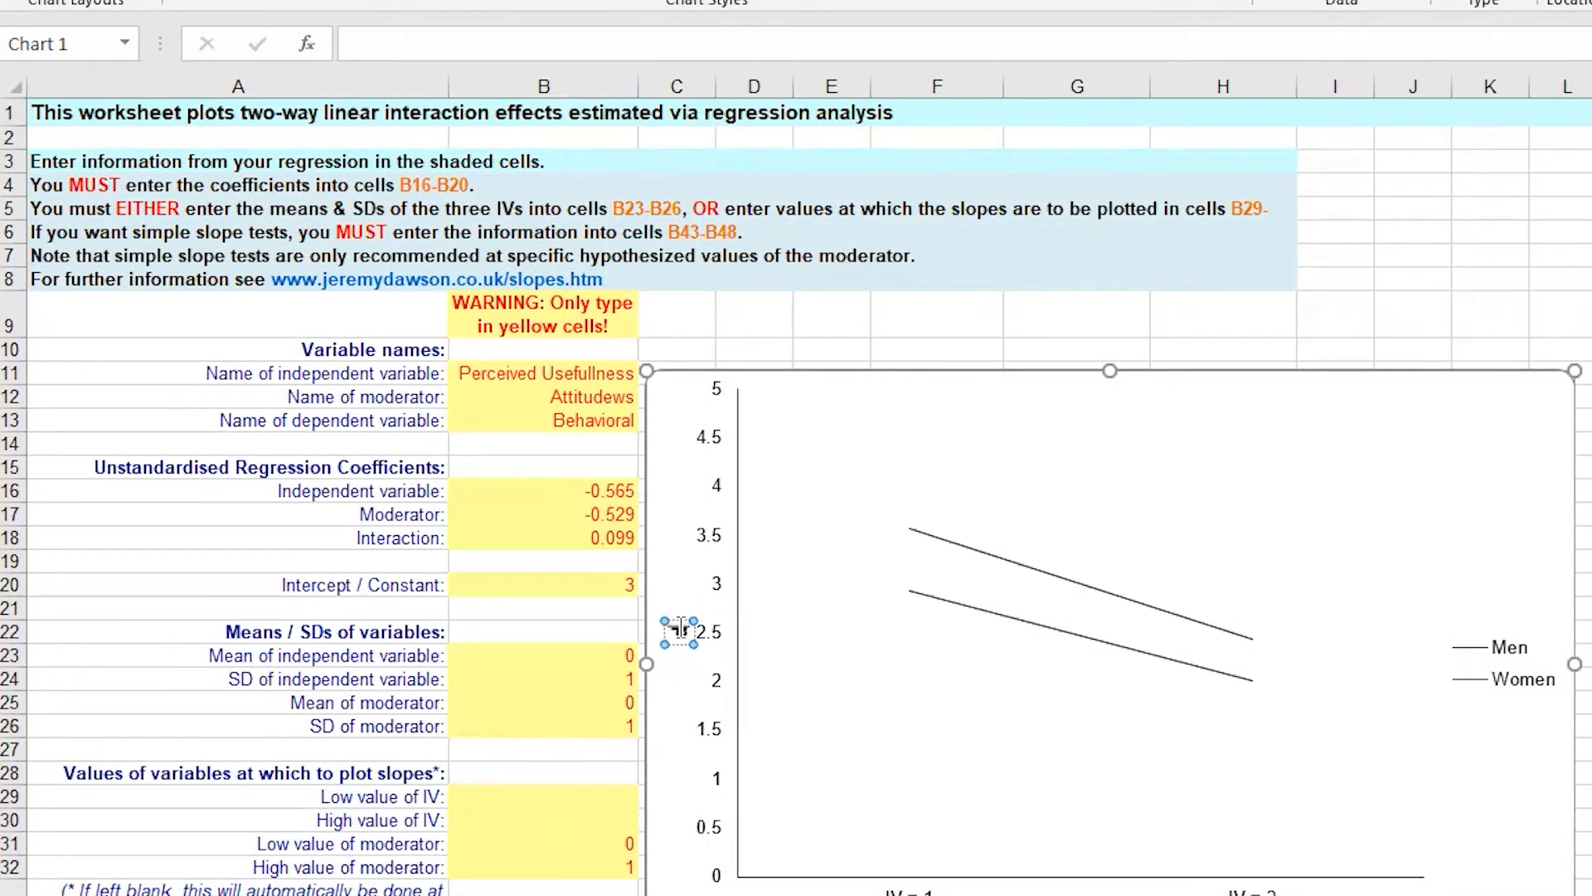
pyautogui.write('Behav')
pyautogui.write('DENT VARIABLER')
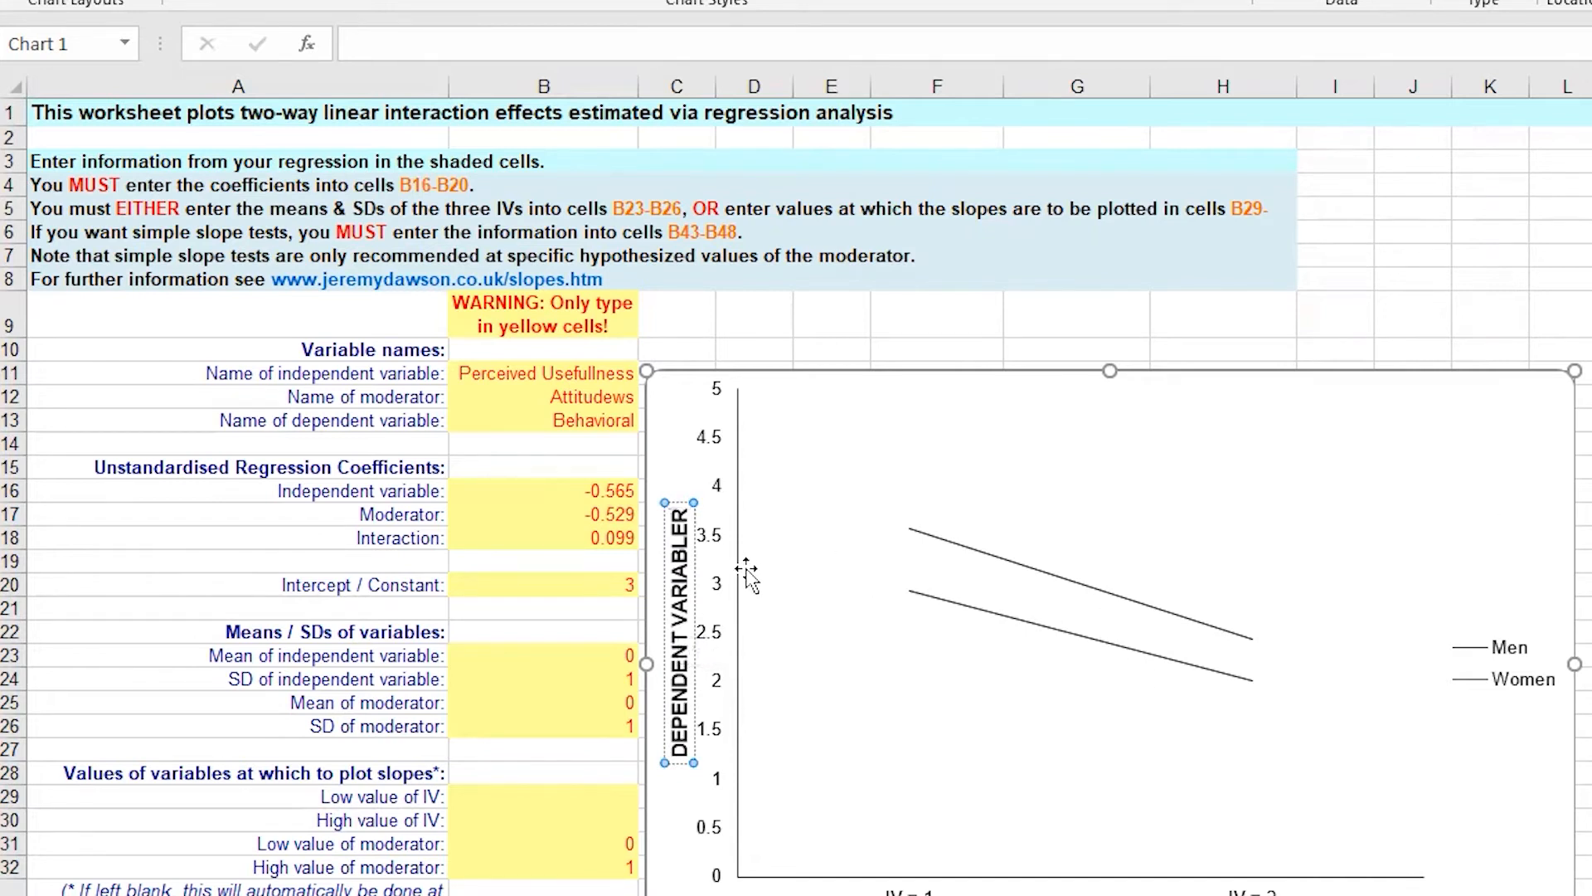
pyautogui.press('BackSpace')
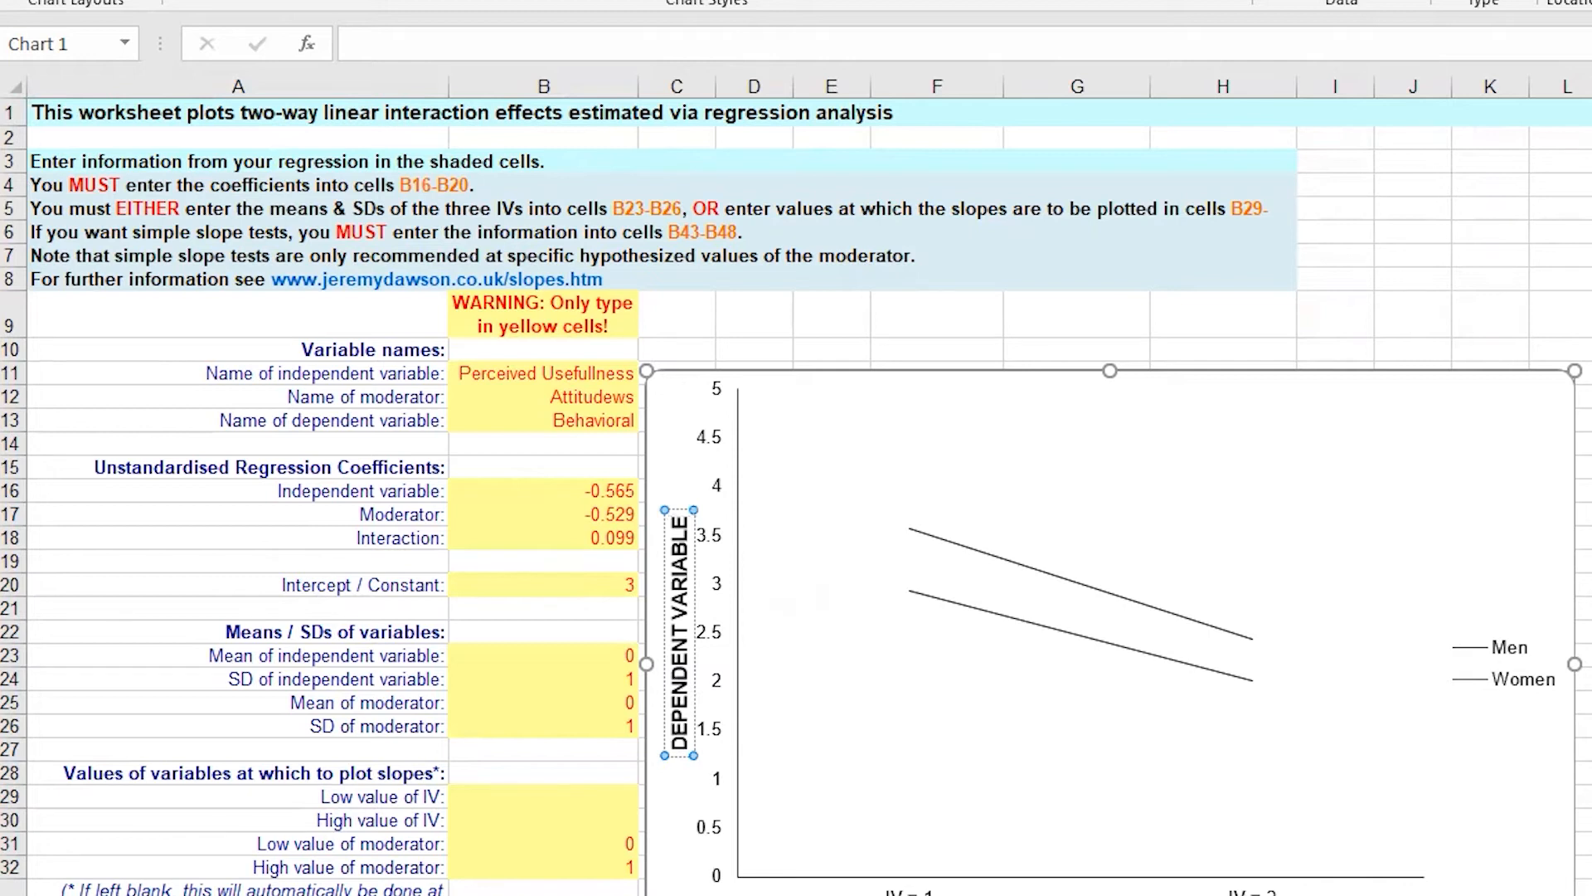
# - Delete the Men/Women legend from the interaction chart
pyautogui.click(1501, 663)
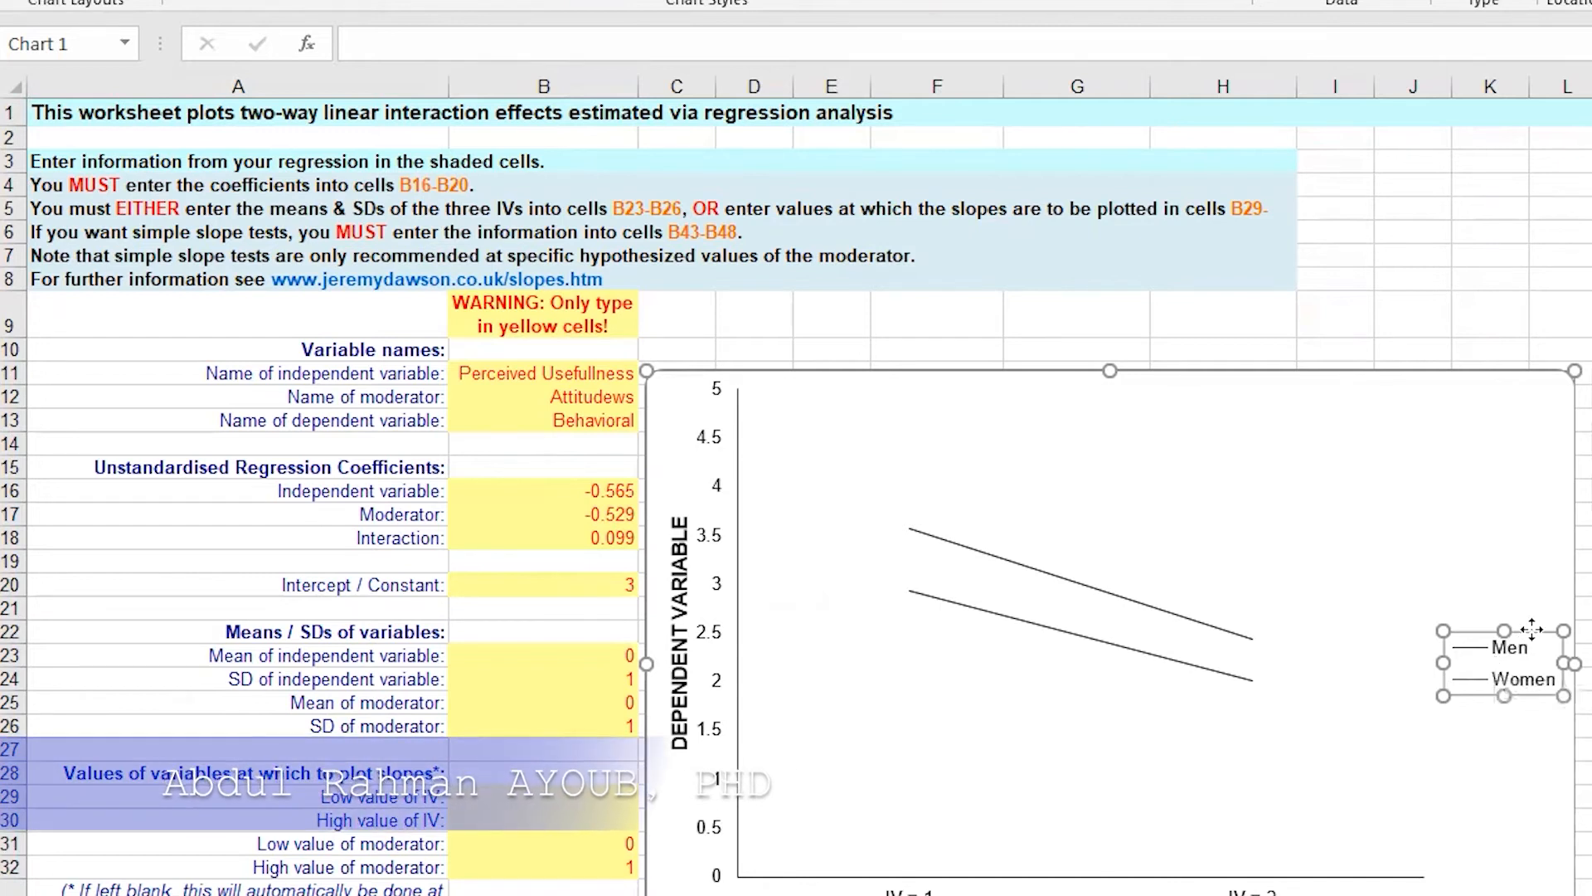
pyautogui.moveTo(1530, 641); pyautogui.dragTo(1533, 638)
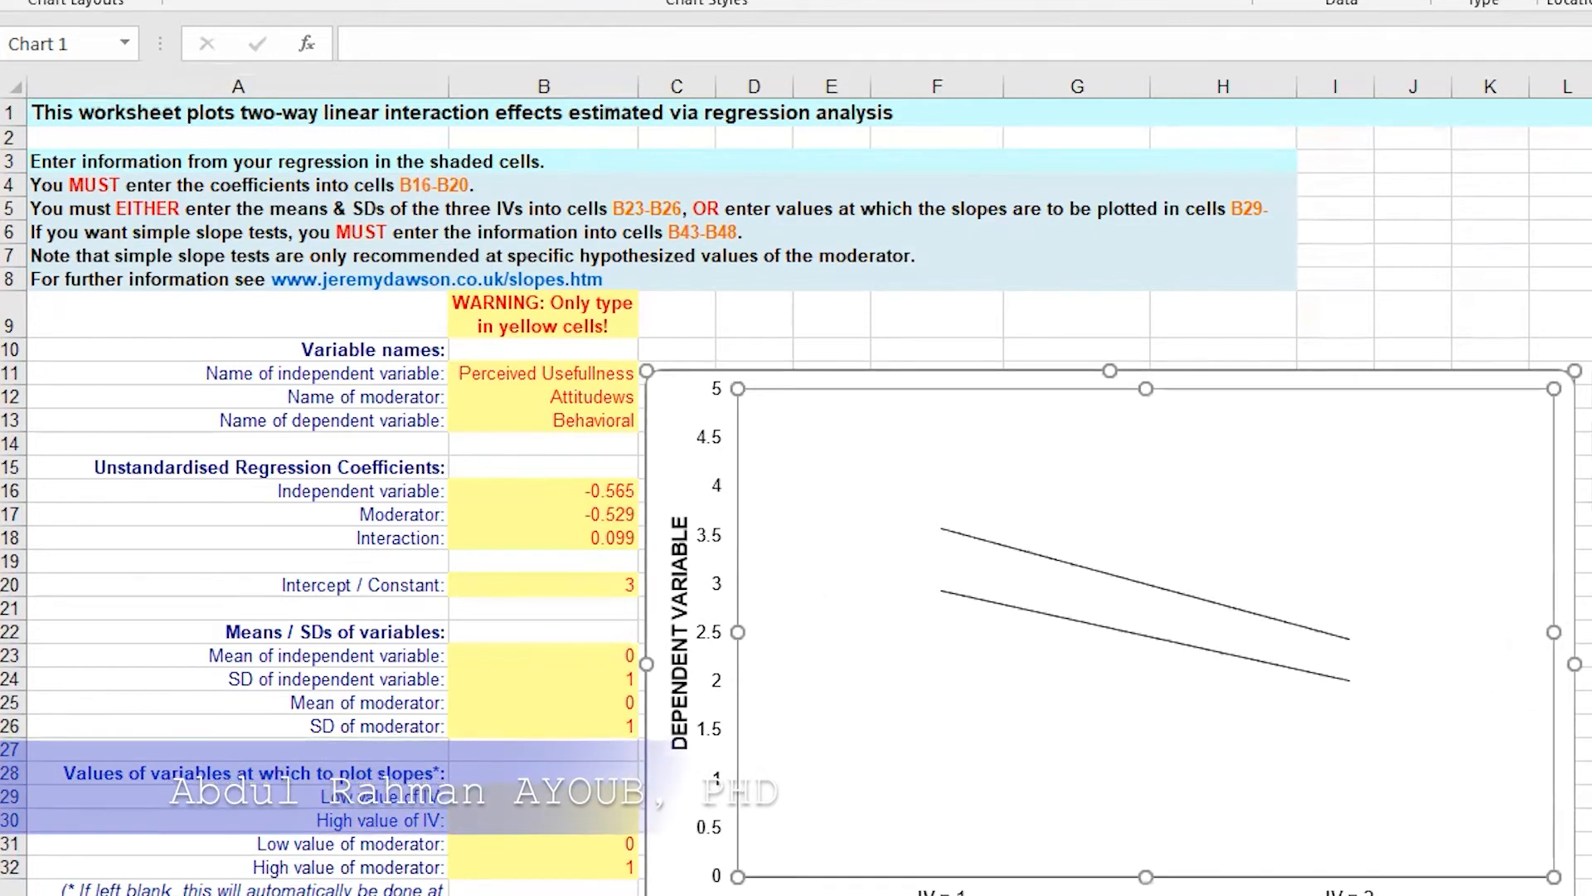
pyautogui.press('Delete')
pyautogui.click(1588, 819)
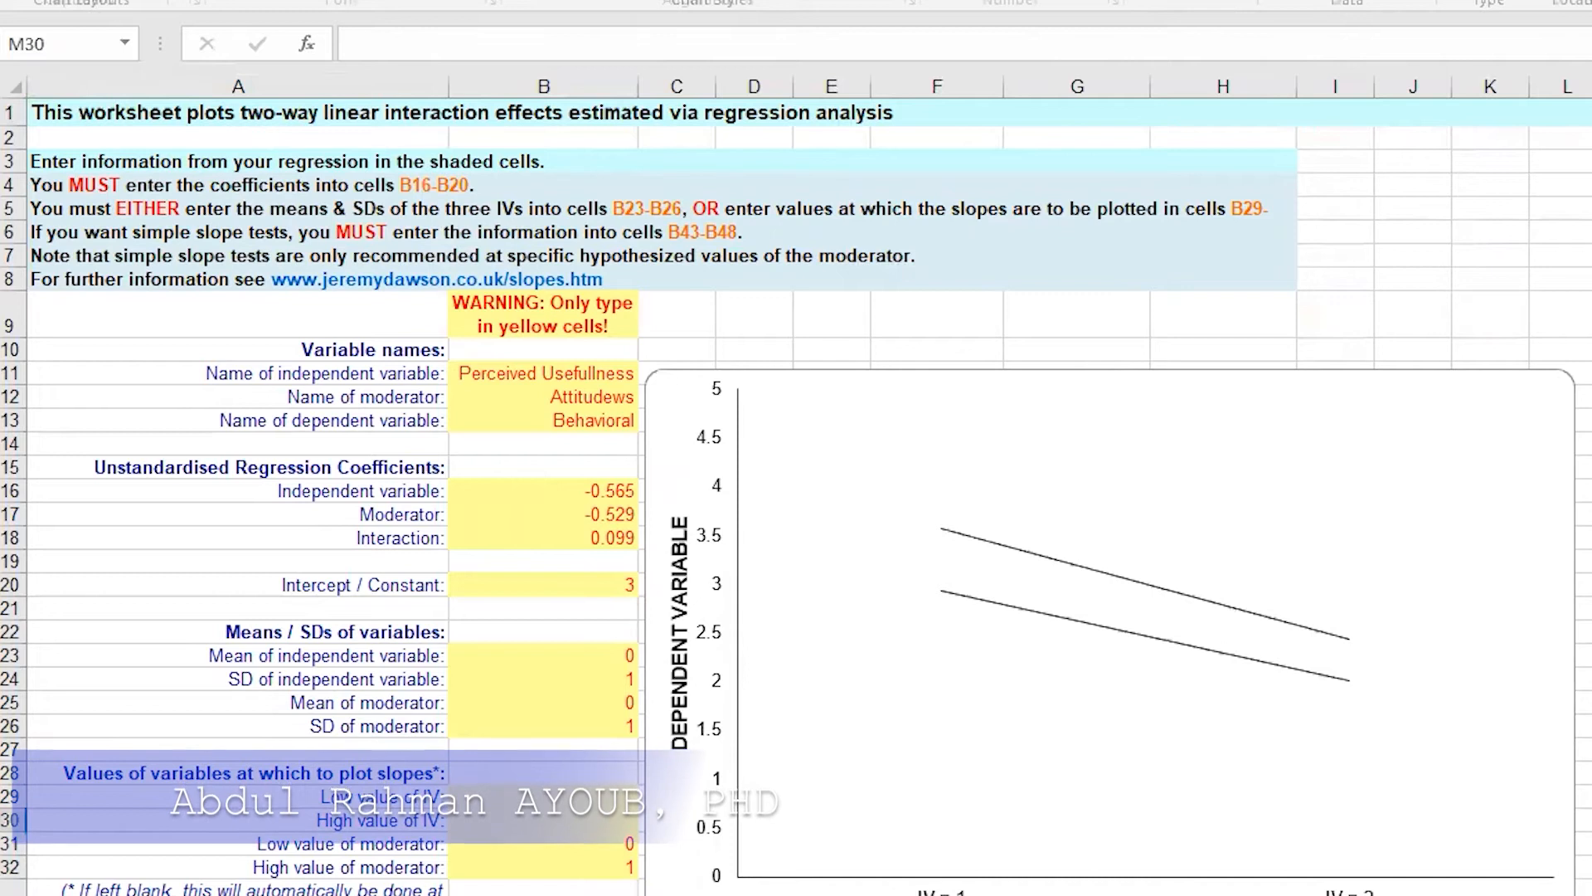
# - Check the independent variable's name in cell B11
pyautogui.click(581, 375)
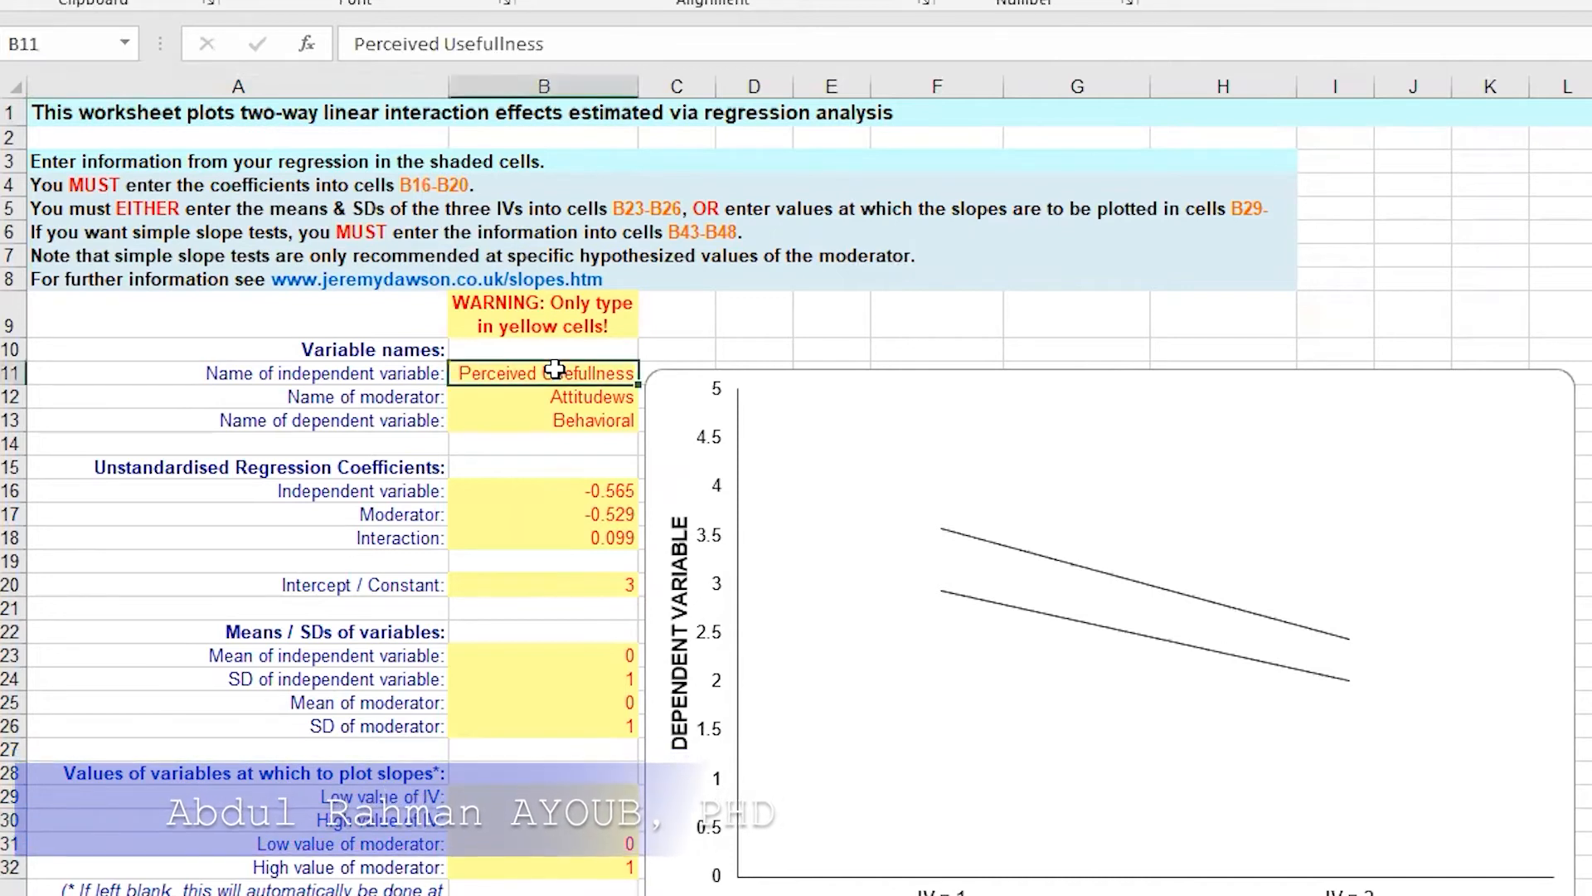
pyautogui.doubleClick(559, 371)
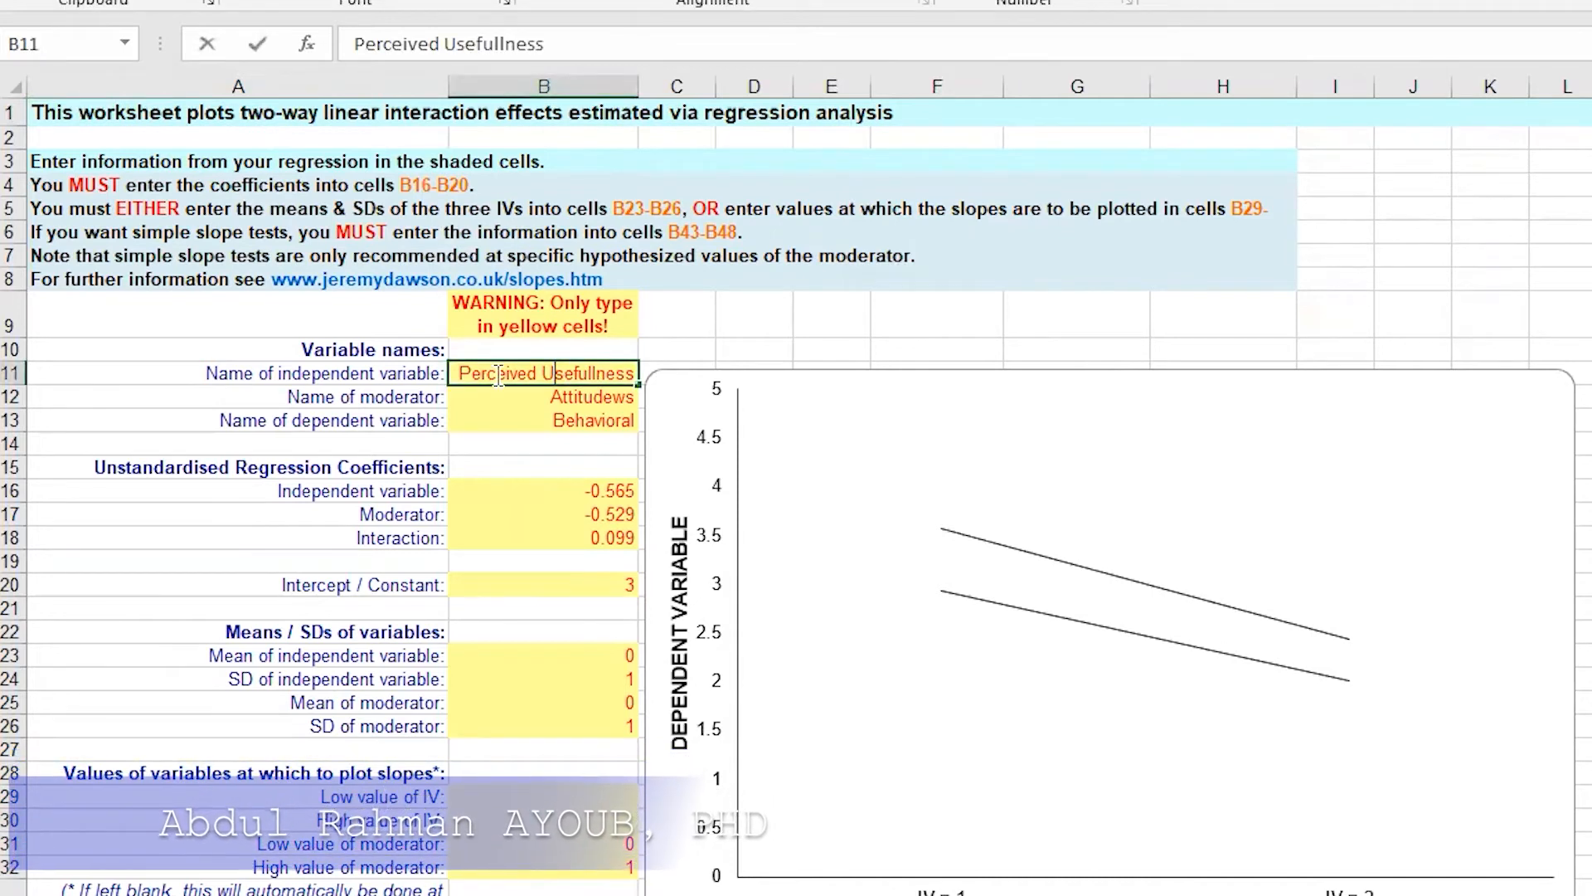
pyautogui.press('Return')
pyautogui.press('Return')
# - Set the moderator's name in B12 to "Attitudes Towards Using", consulting the moderating effect settings in SmartPLS
pyautogui.doubleClick(543, 402)
pyautogui.moveTo(549, 398); pyautogui.dragTo(634, 398)
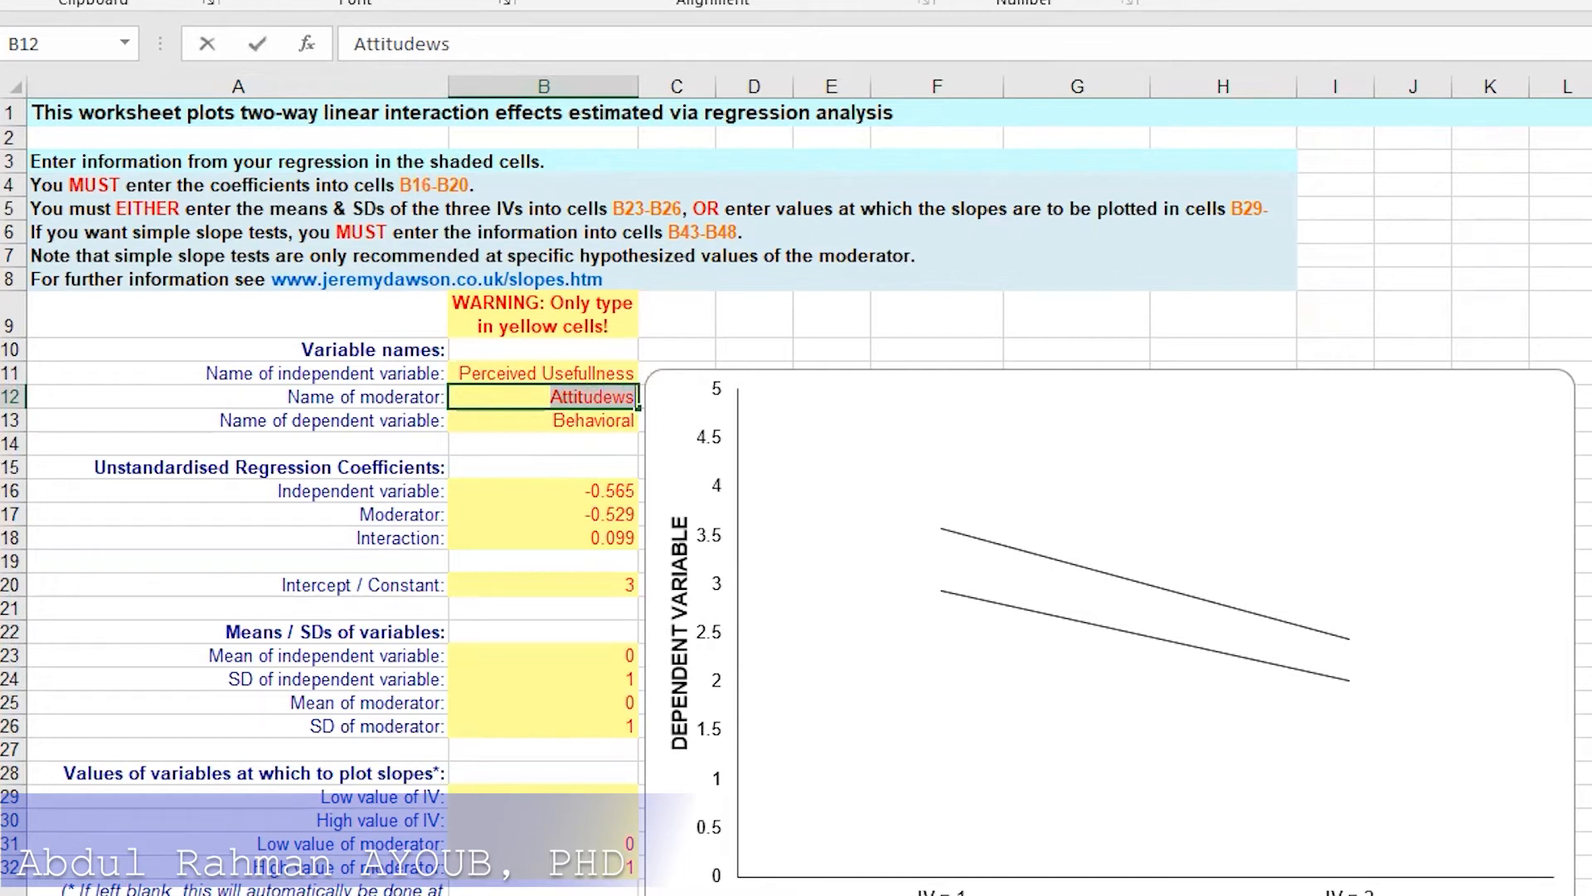
pyautogui.hotkey('alt', 'Tab')
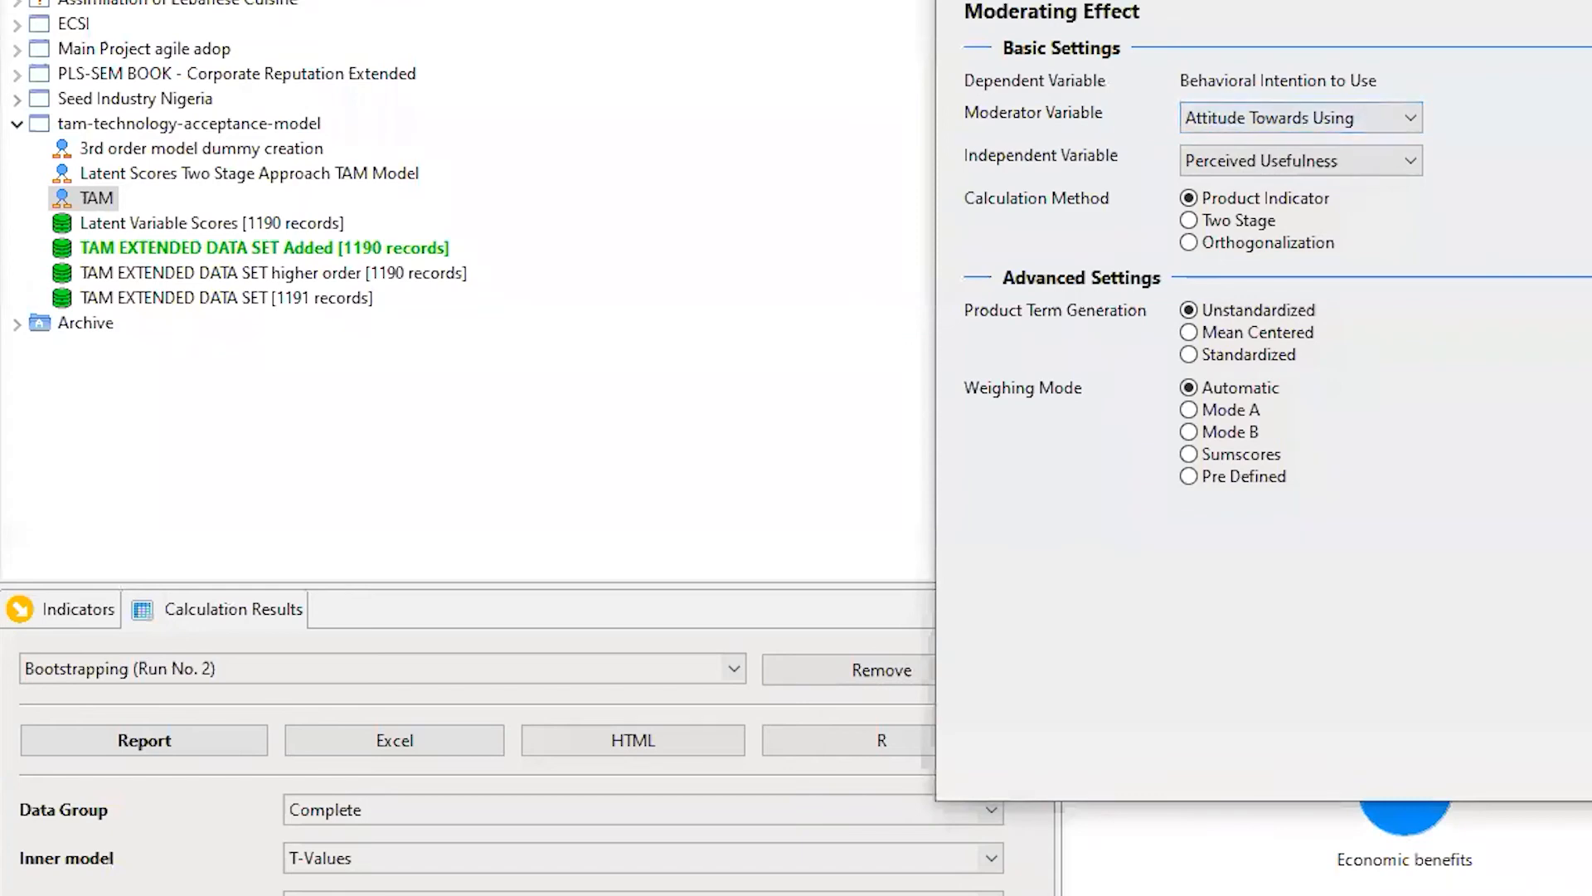
pyautogui.hotkey('alt', 'Tab')
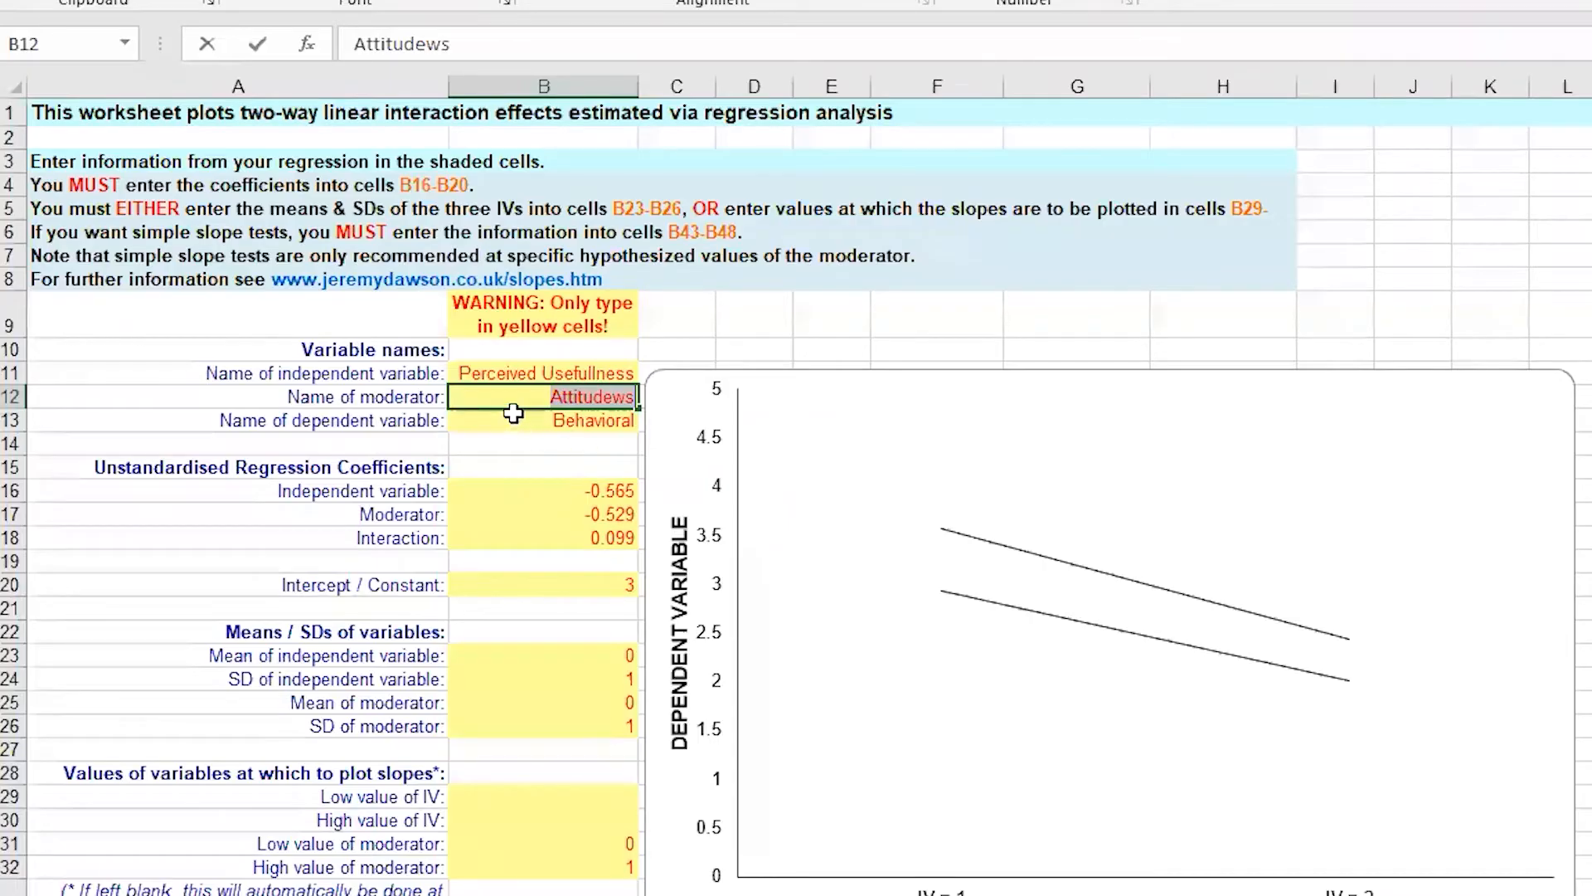
pyautogui.write('a')
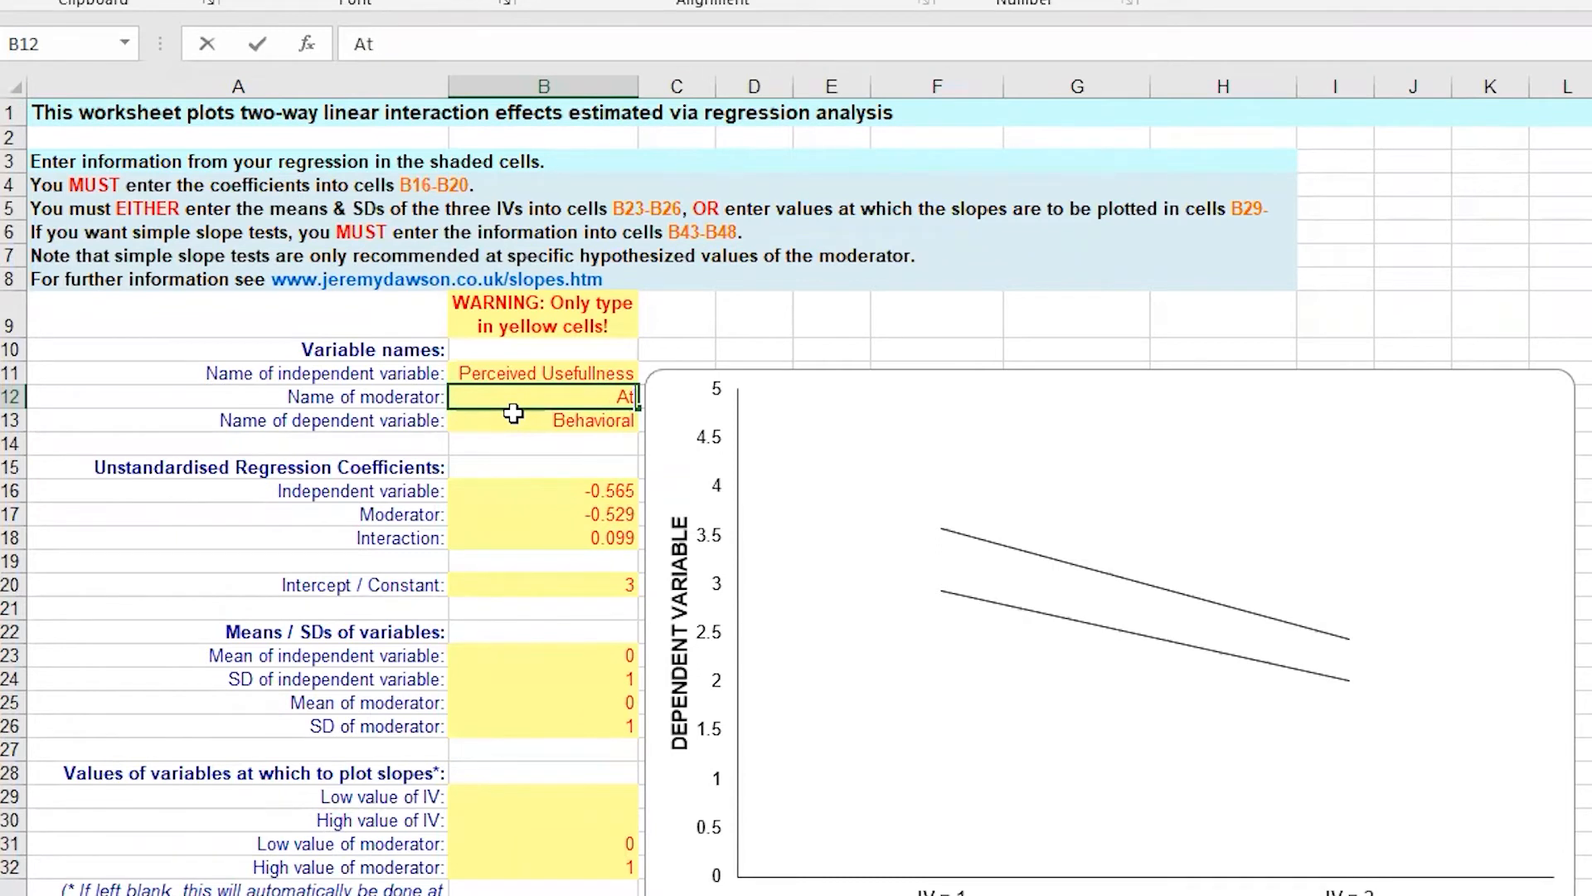
pyautogui.write('ttitudes T')
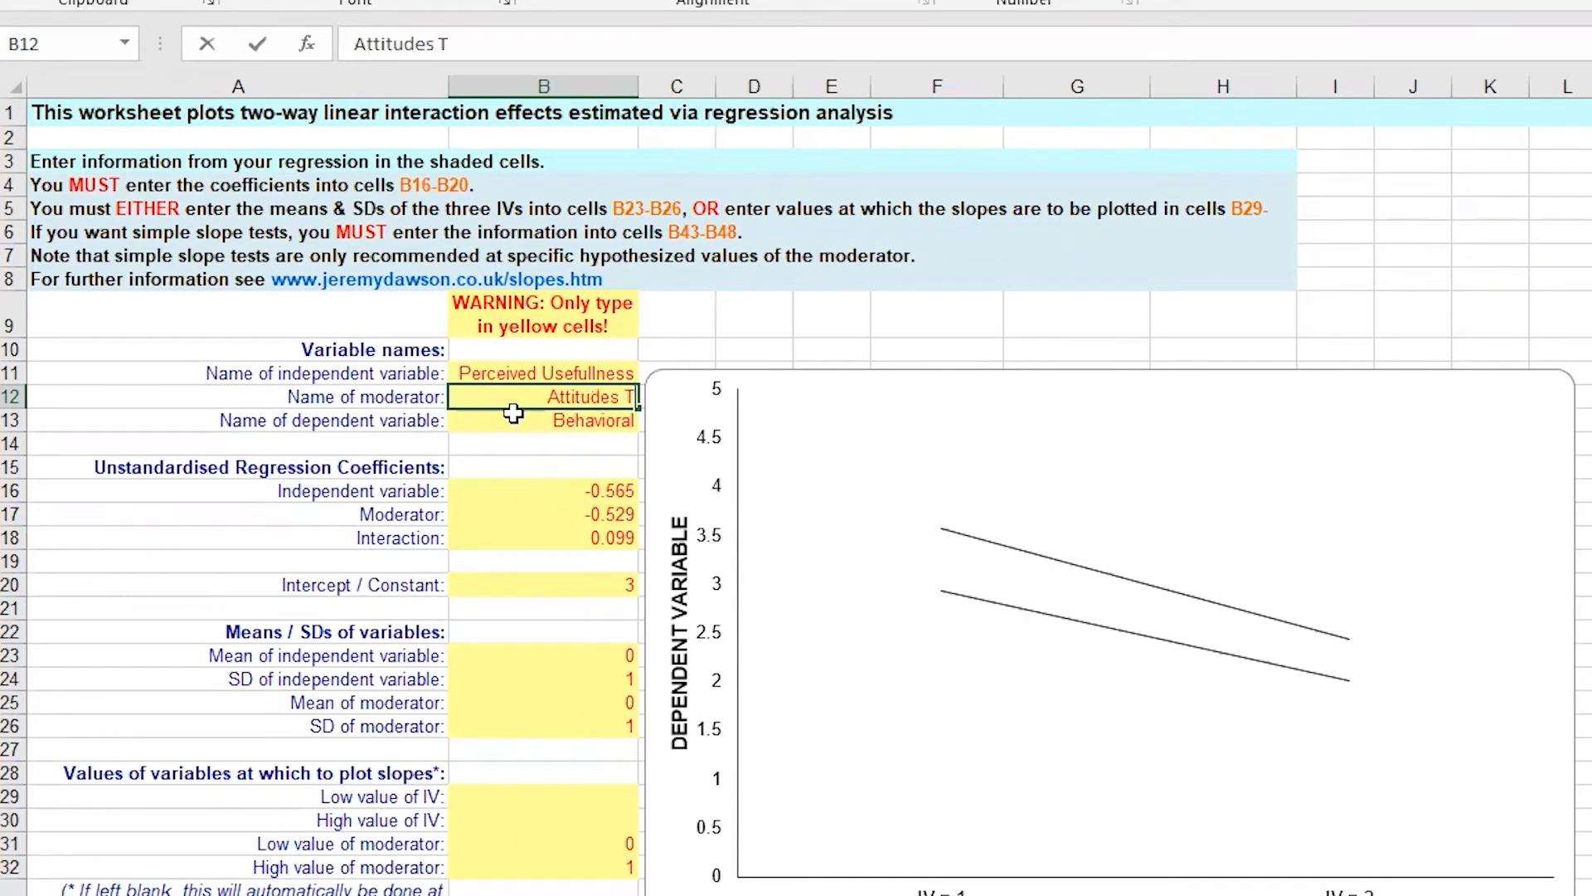
pyautogui.write('woards')
pyautogui.press('BackSpace')
pyautogui.press('BackSpace')
pyautogui.press('BackSpace')
pyautogui.press('BackSpace')
pyautogui.press('BackSpace')
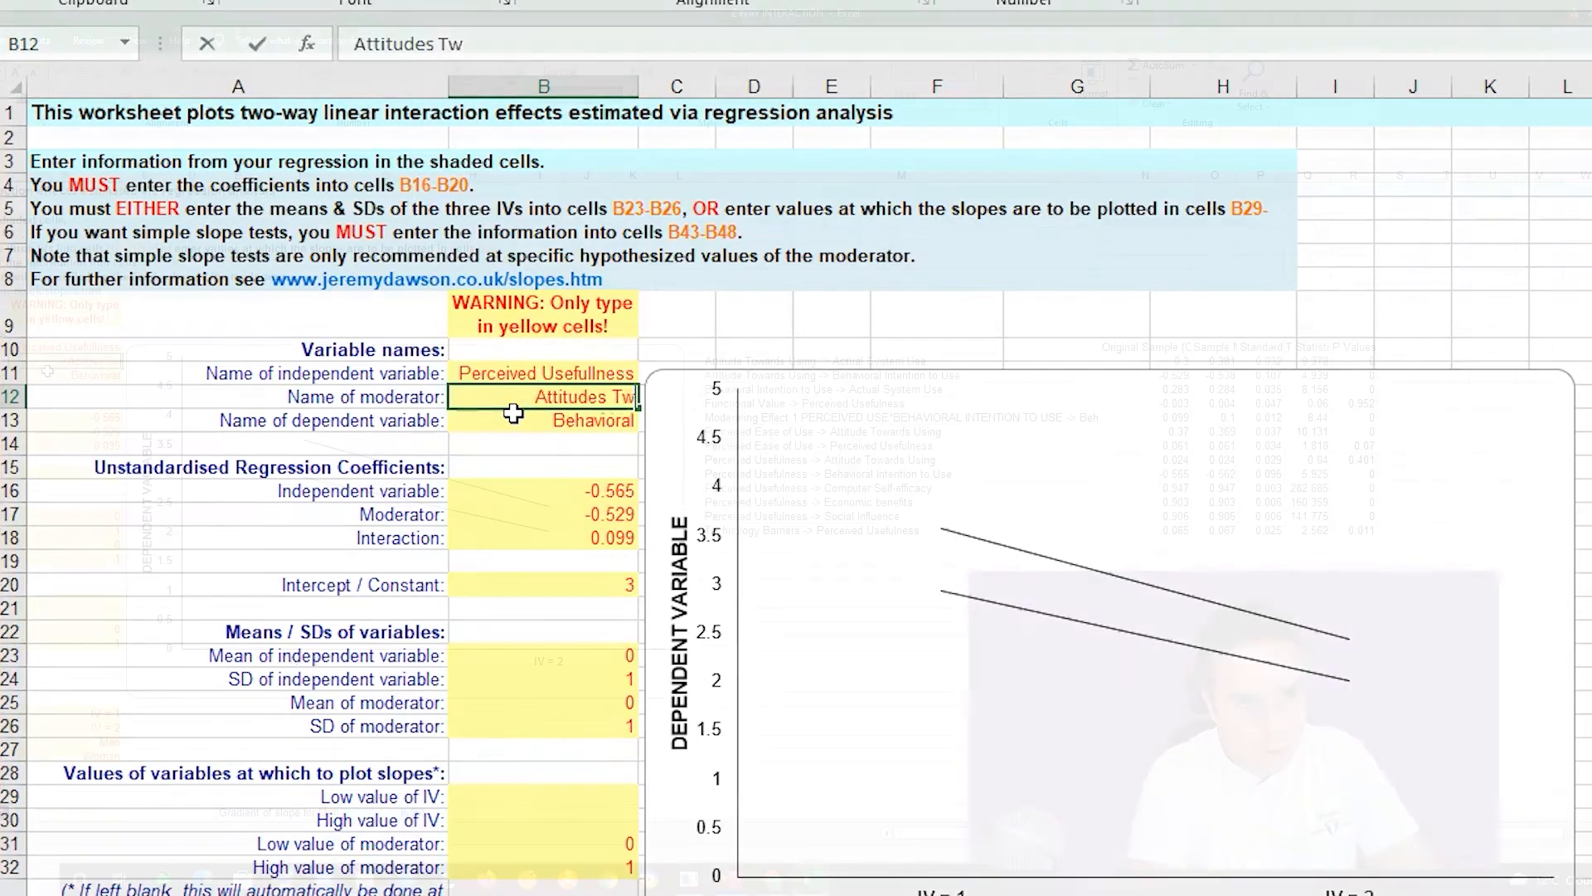
pyautogui.write('owards')
pyautogui.write(' Using')
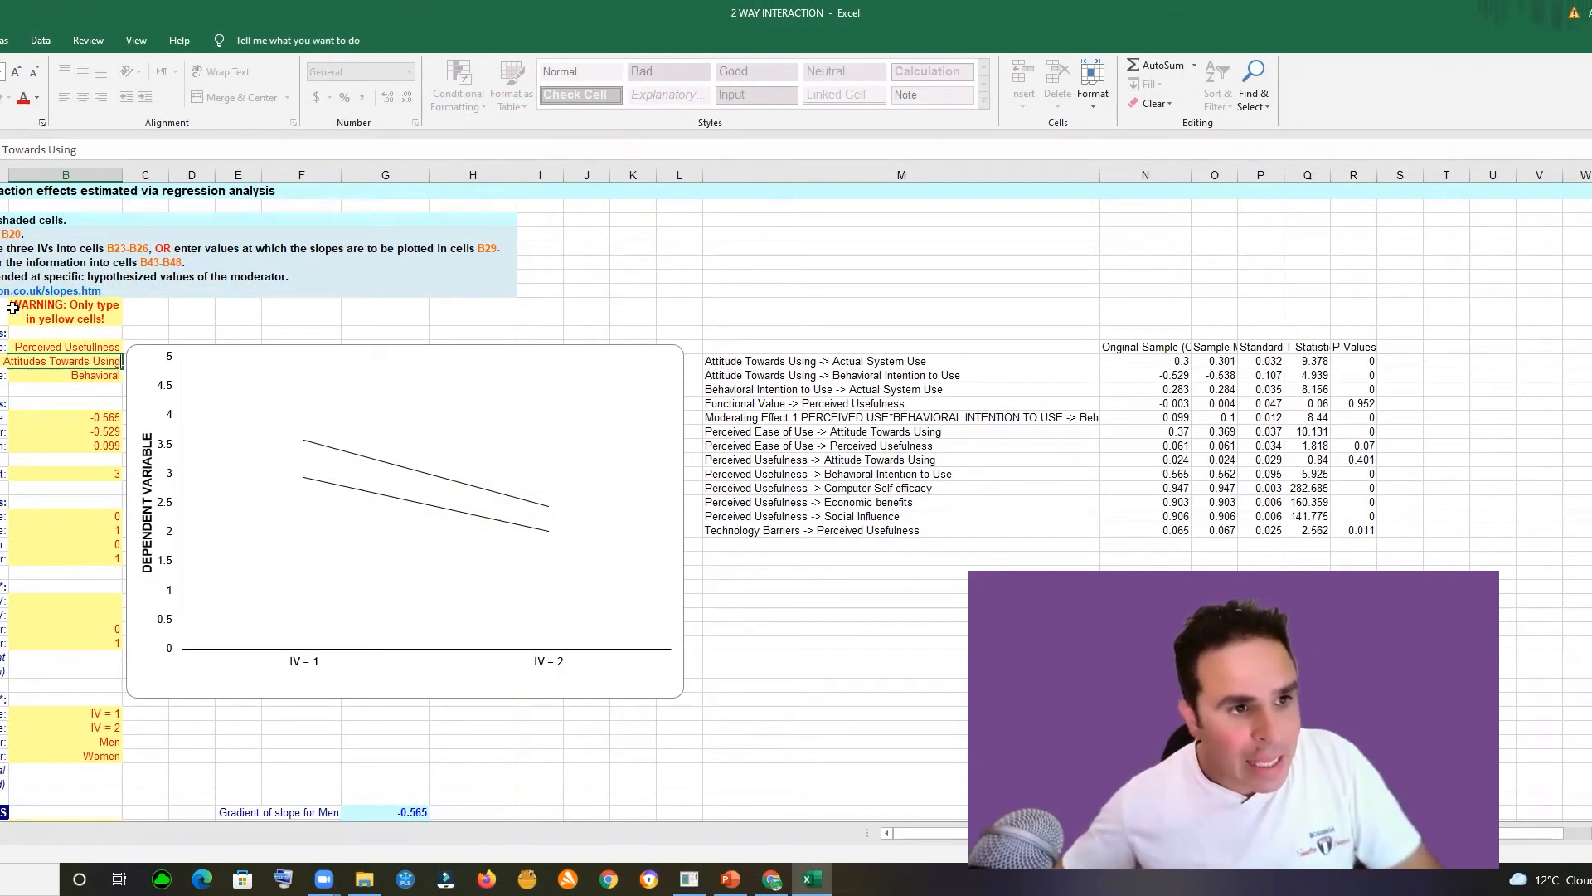
pyautogui.press('Return')
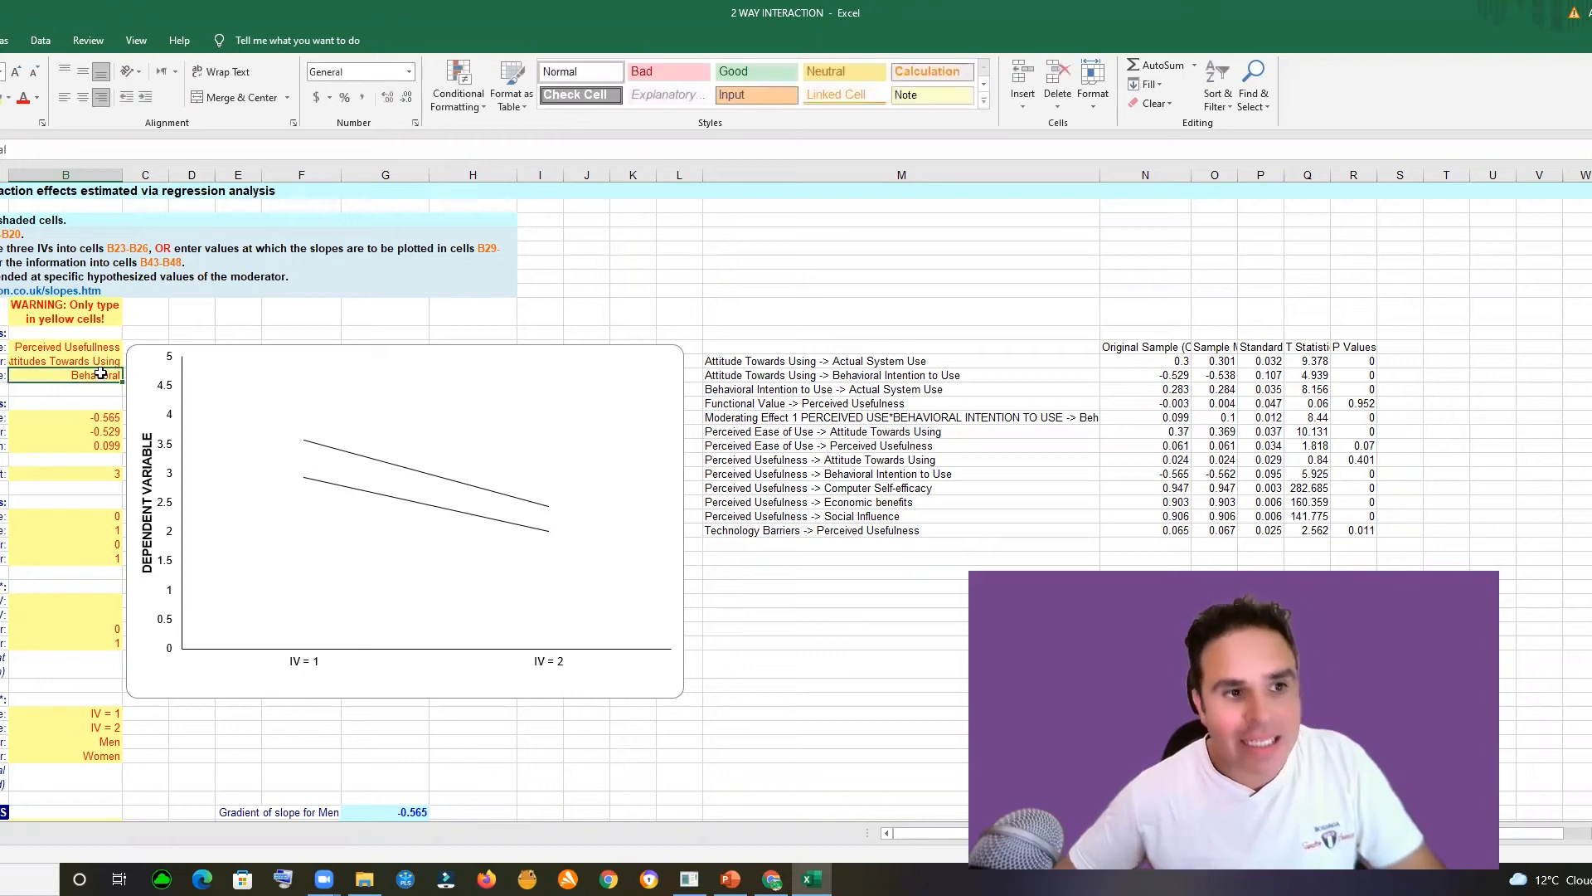
# - Set the dependent variable's name in B13 to "Behavioral intention to use"
pyautogui.doubleClick(101, 374)
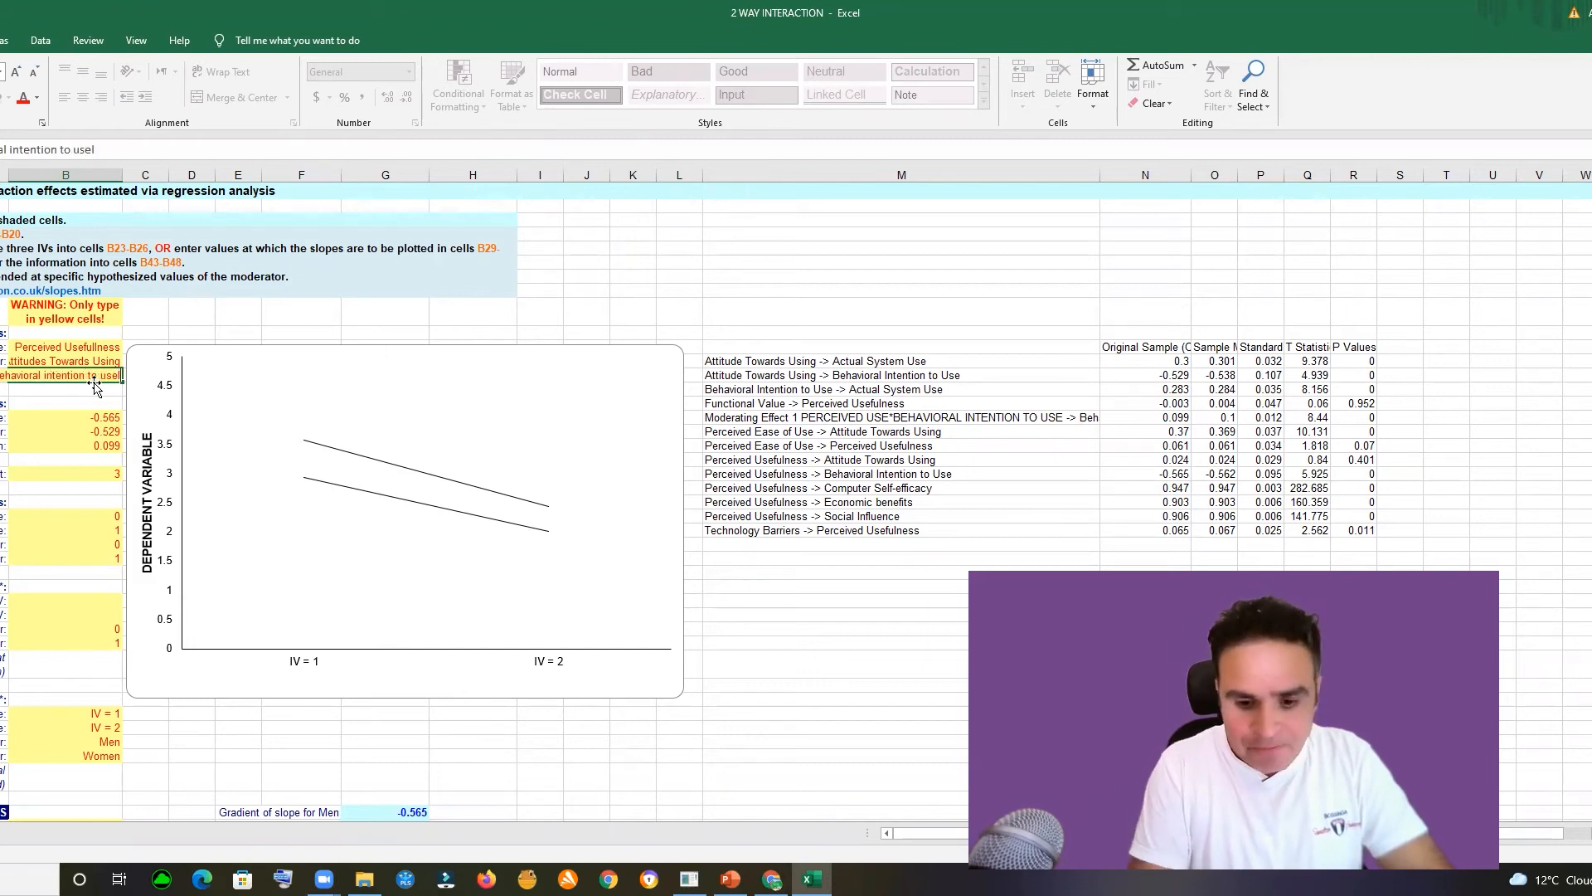
pyautogui.click(192, 321)
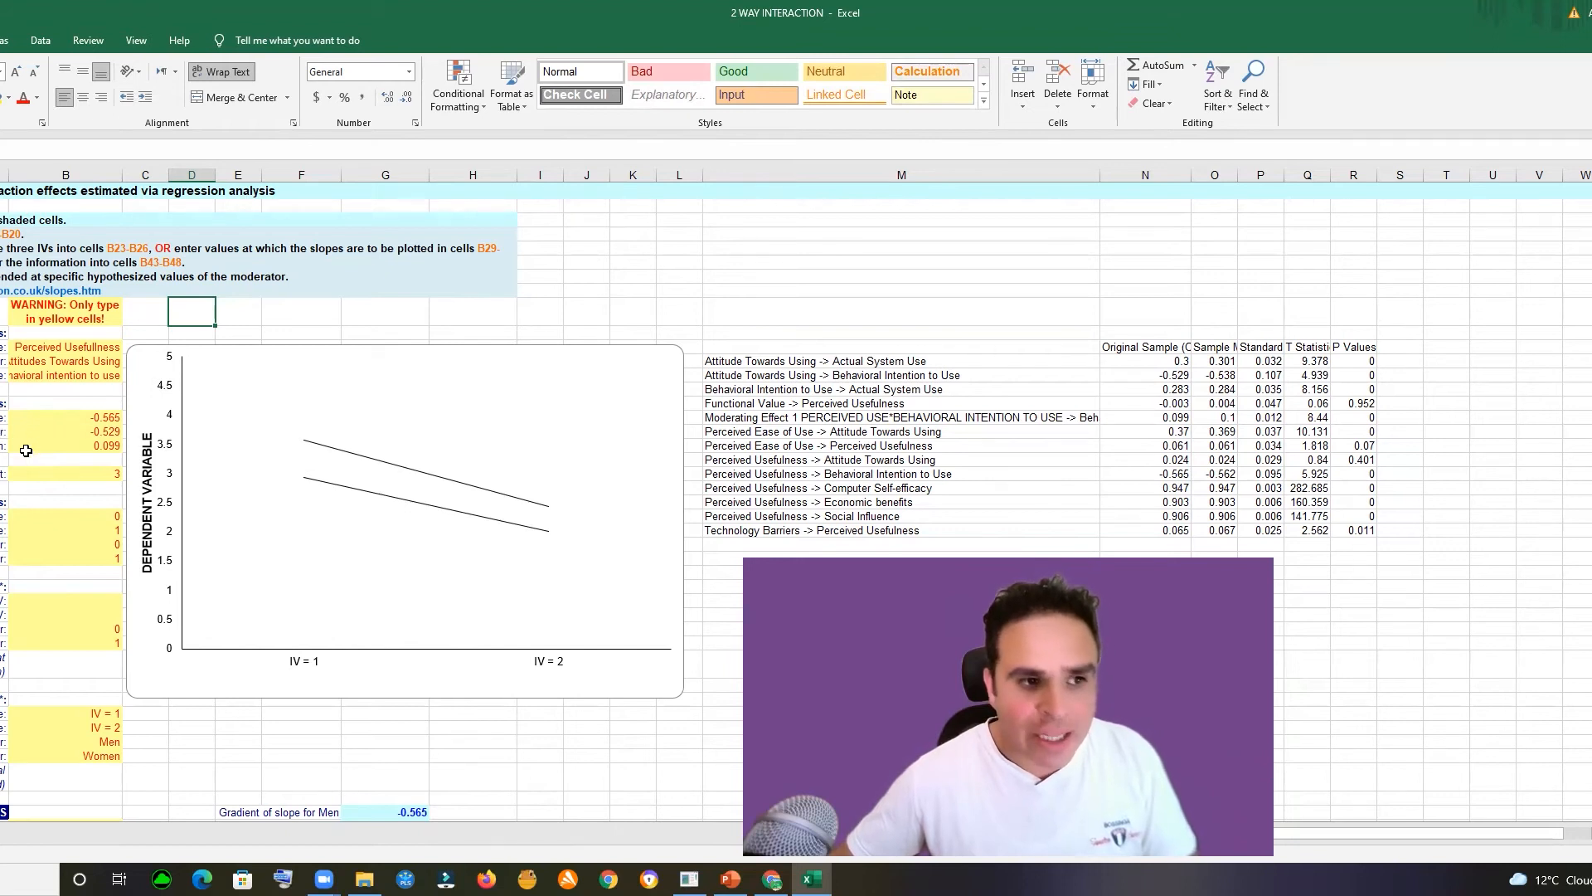
pyautogui.click(80, 446)
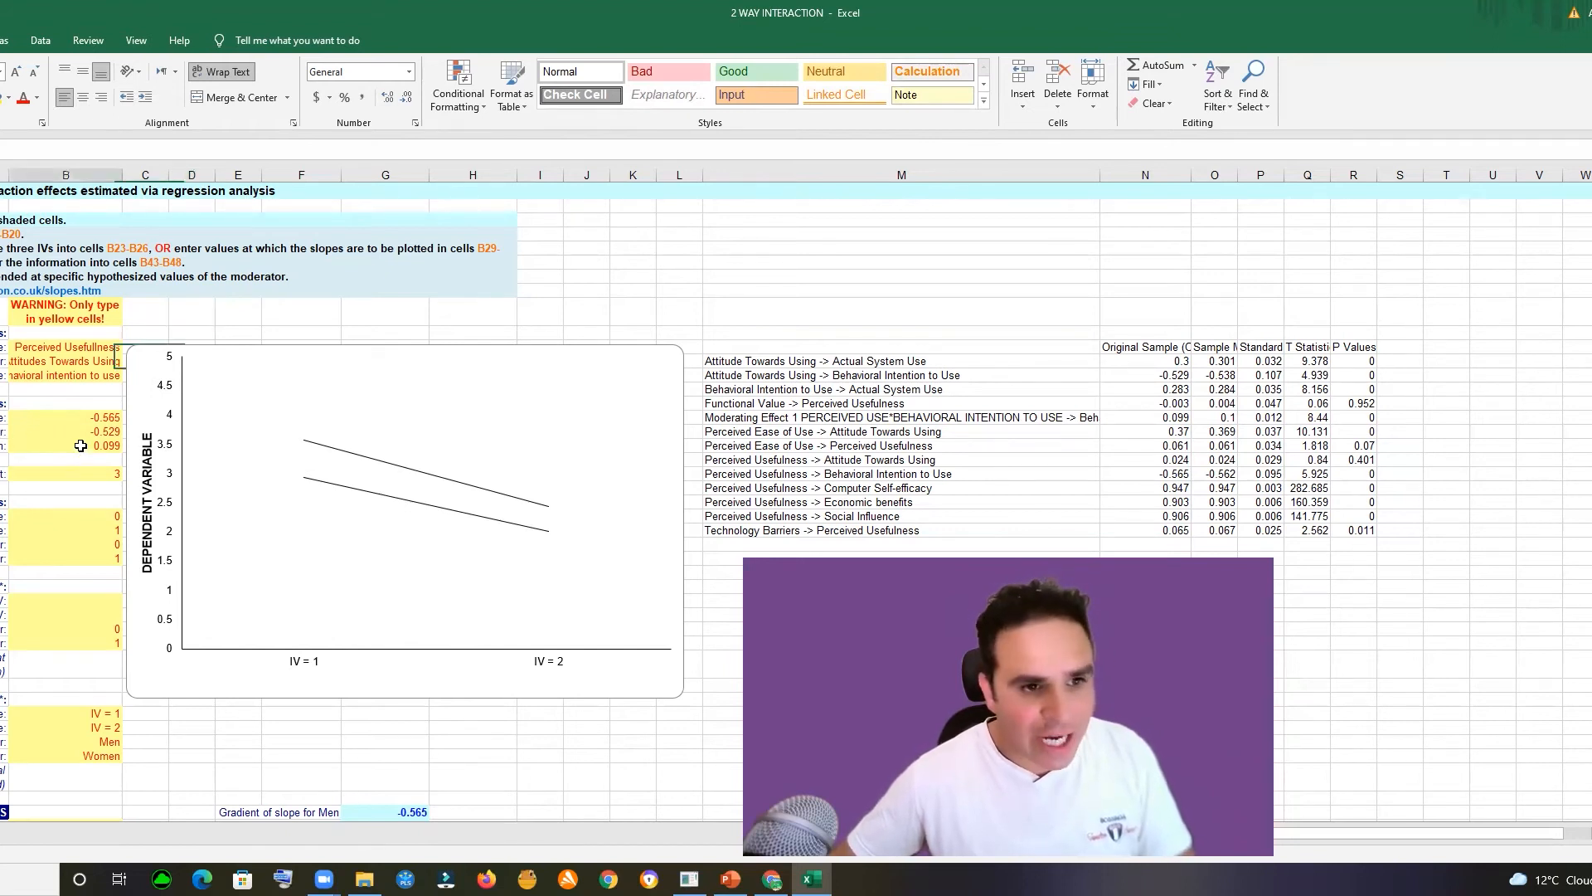
# - Widen the Original Sample column in the pasted table and rename its header "St. Beta"
pyautogui.moveTo(1191, 180); pyautogui.dragTo(1279, 172)
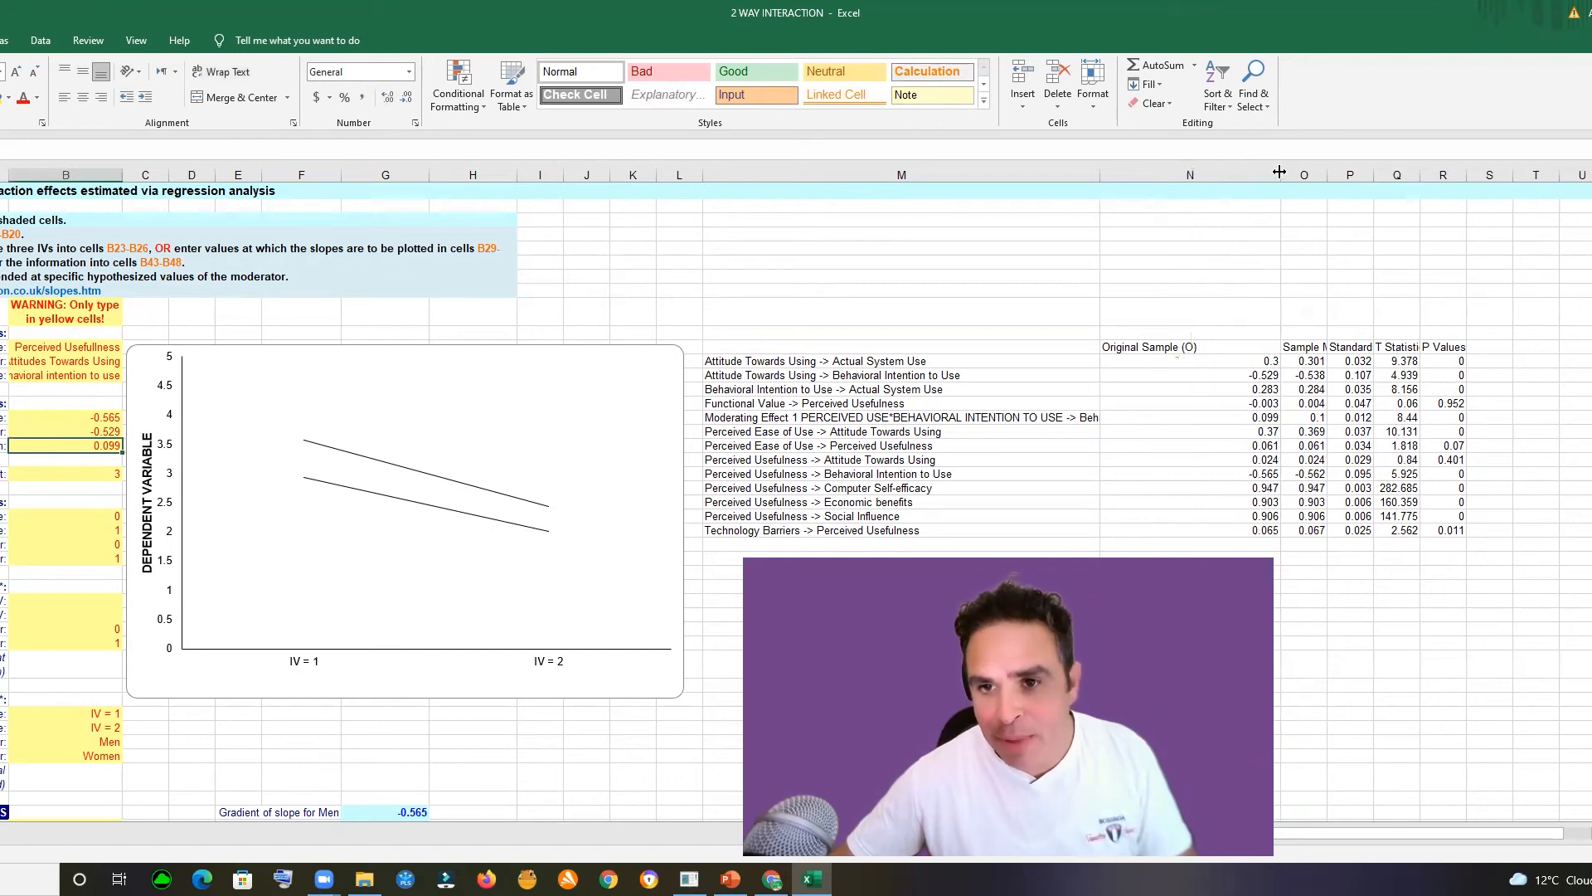
pyautogui.click(1176, 349)
pyautogui.write('St. Beta')
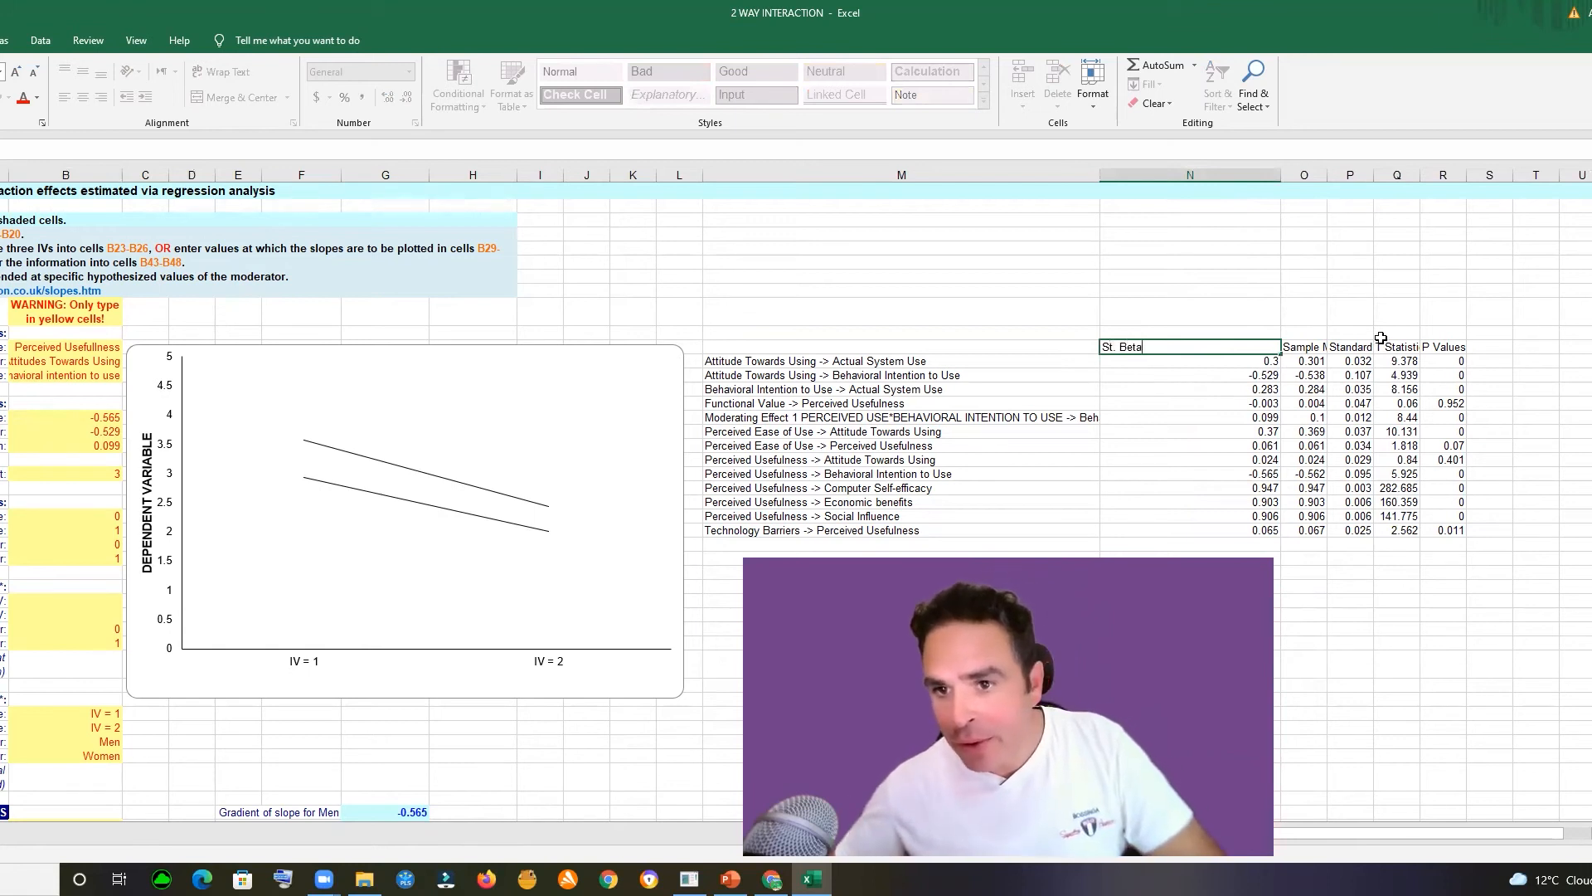
pyautogui.click(1319, 271)
pyautogui.click(1237, 302)
# - Narrow the St. Beta column and widen the Standard Deviation and Sample Mean columns to show their headers
pyautogui.moveTo(1281, 176); pyautogui.dragTo(1230, 184)
pyautogui.moveTo(1324, 172); pyautogui.dragTo(1416, 177)
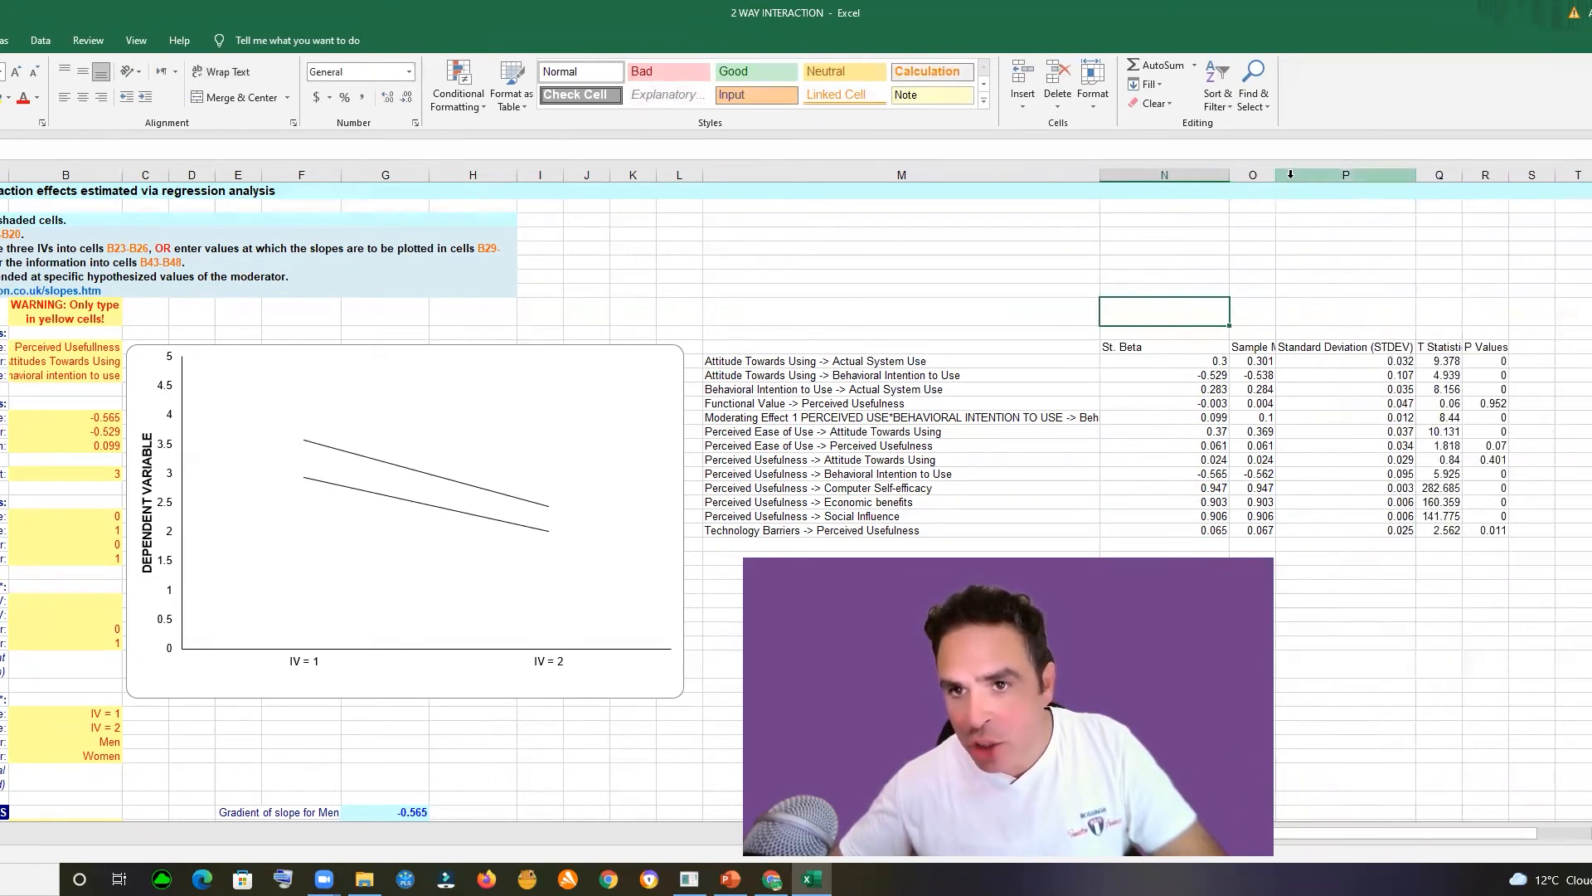
pyautogui.moveTo(1277, 176); pyautogui.dragTo(1301, 179)
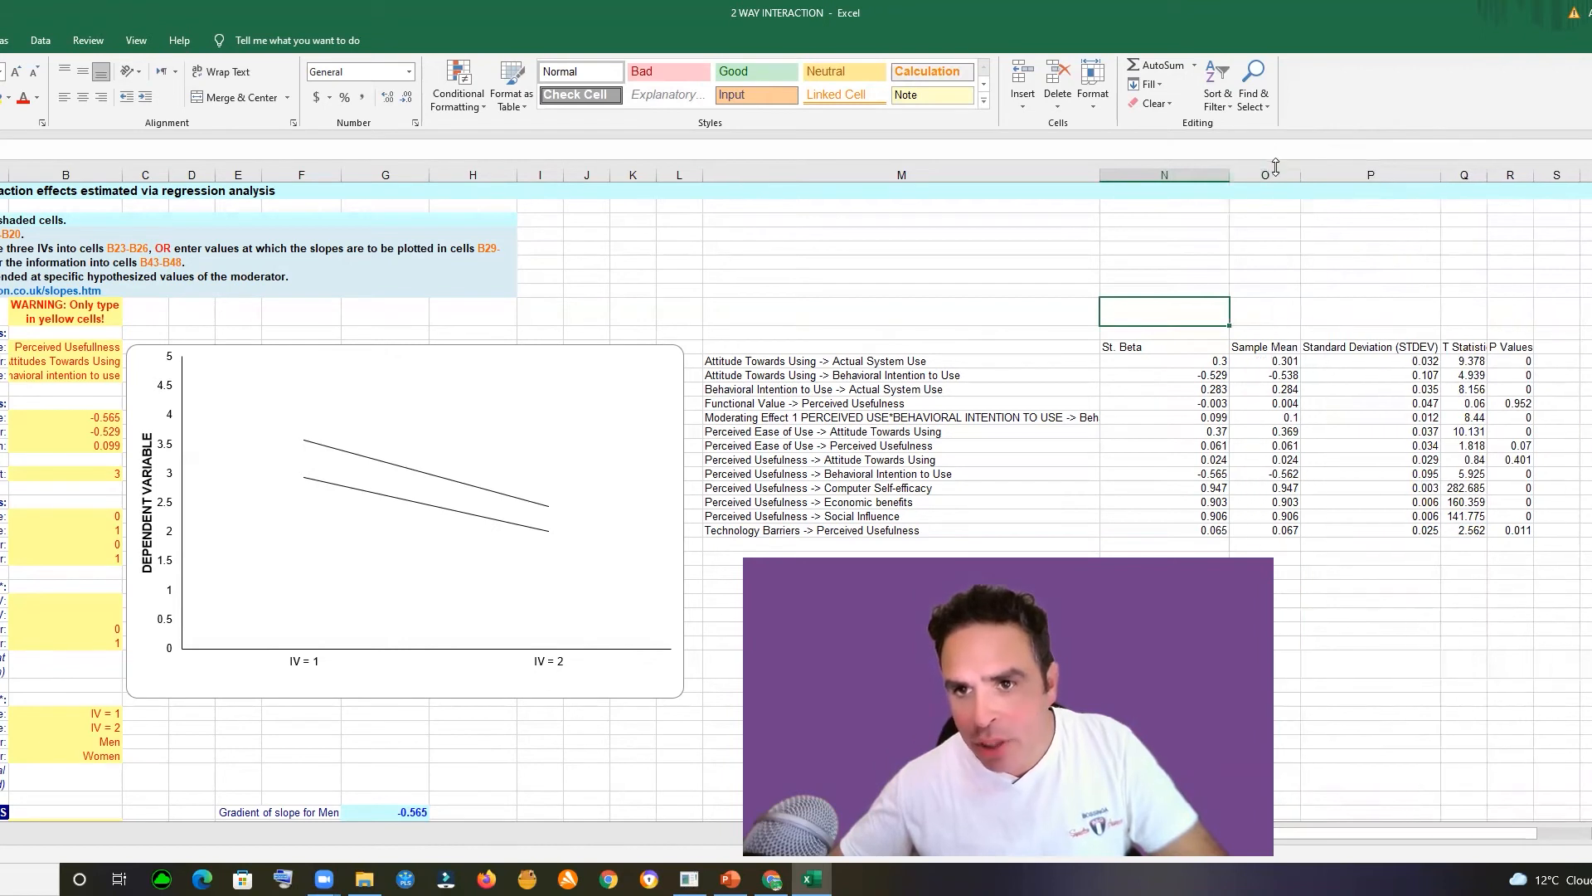
# - Delete the Sample Mean column from the sheet and narrow the St. Beta column further
pyautogui.click(1277, 176)
pyautogui.rightClick(1269, 185)
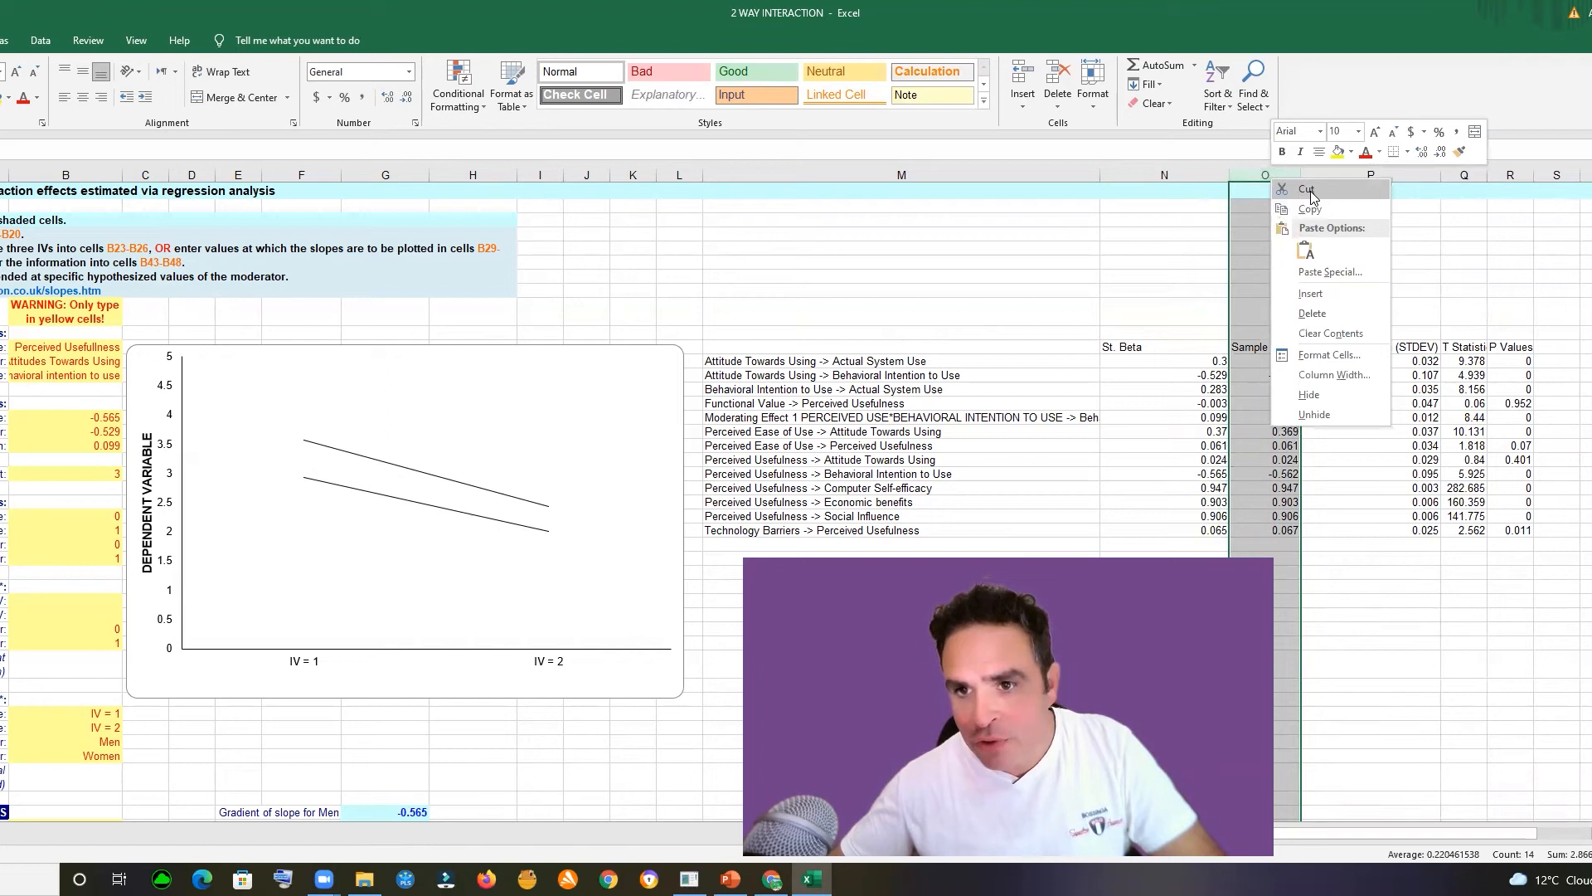
pyautogui.click(1312, 313)
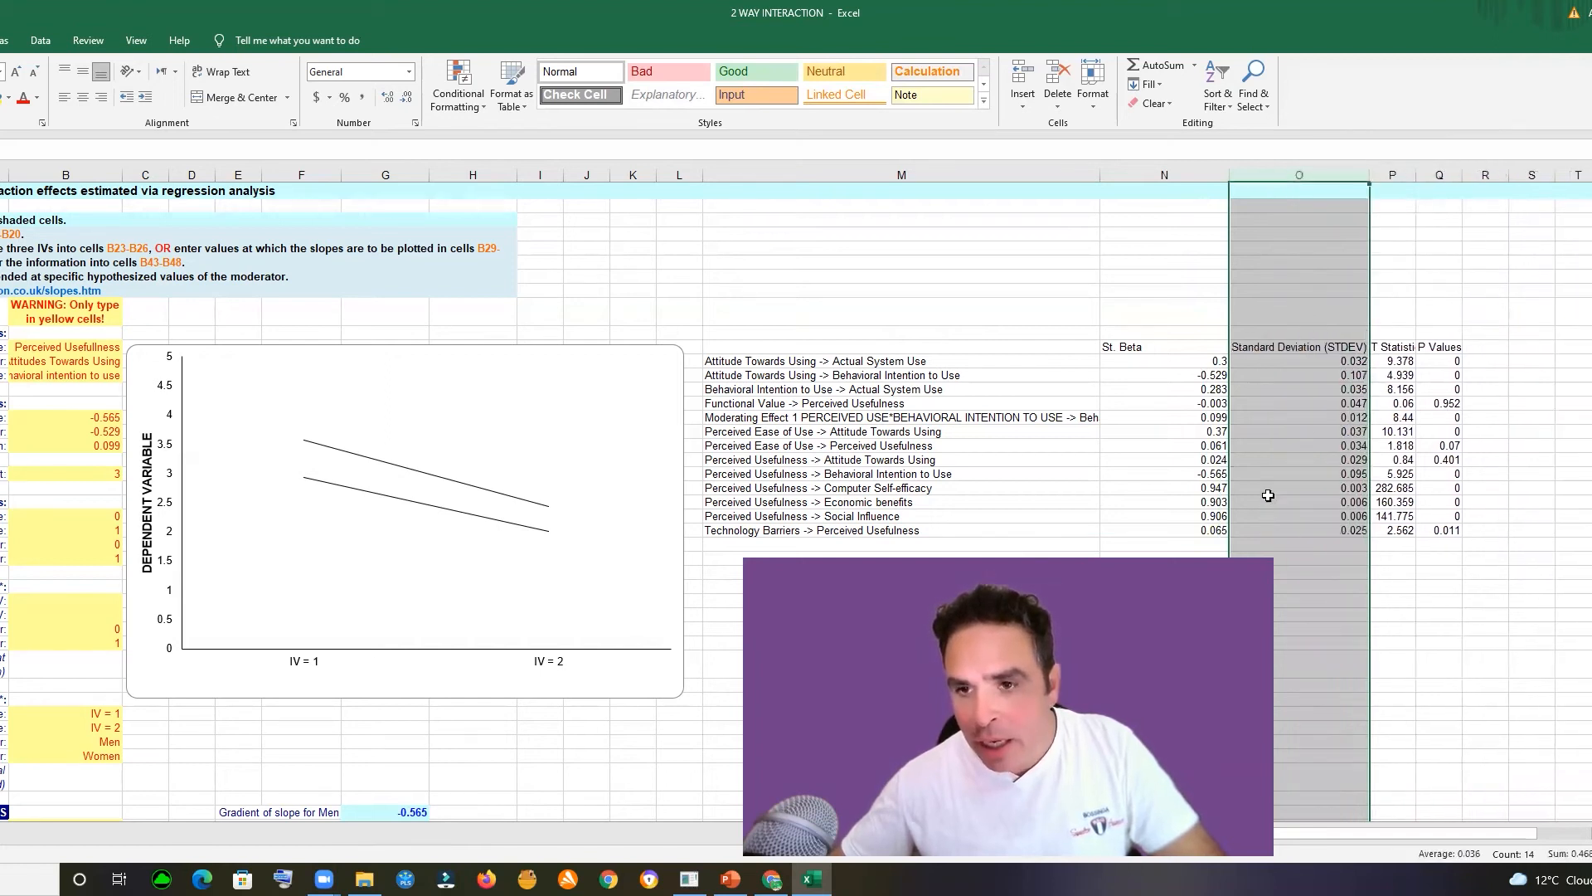
pyautogui.click(1327, 613)
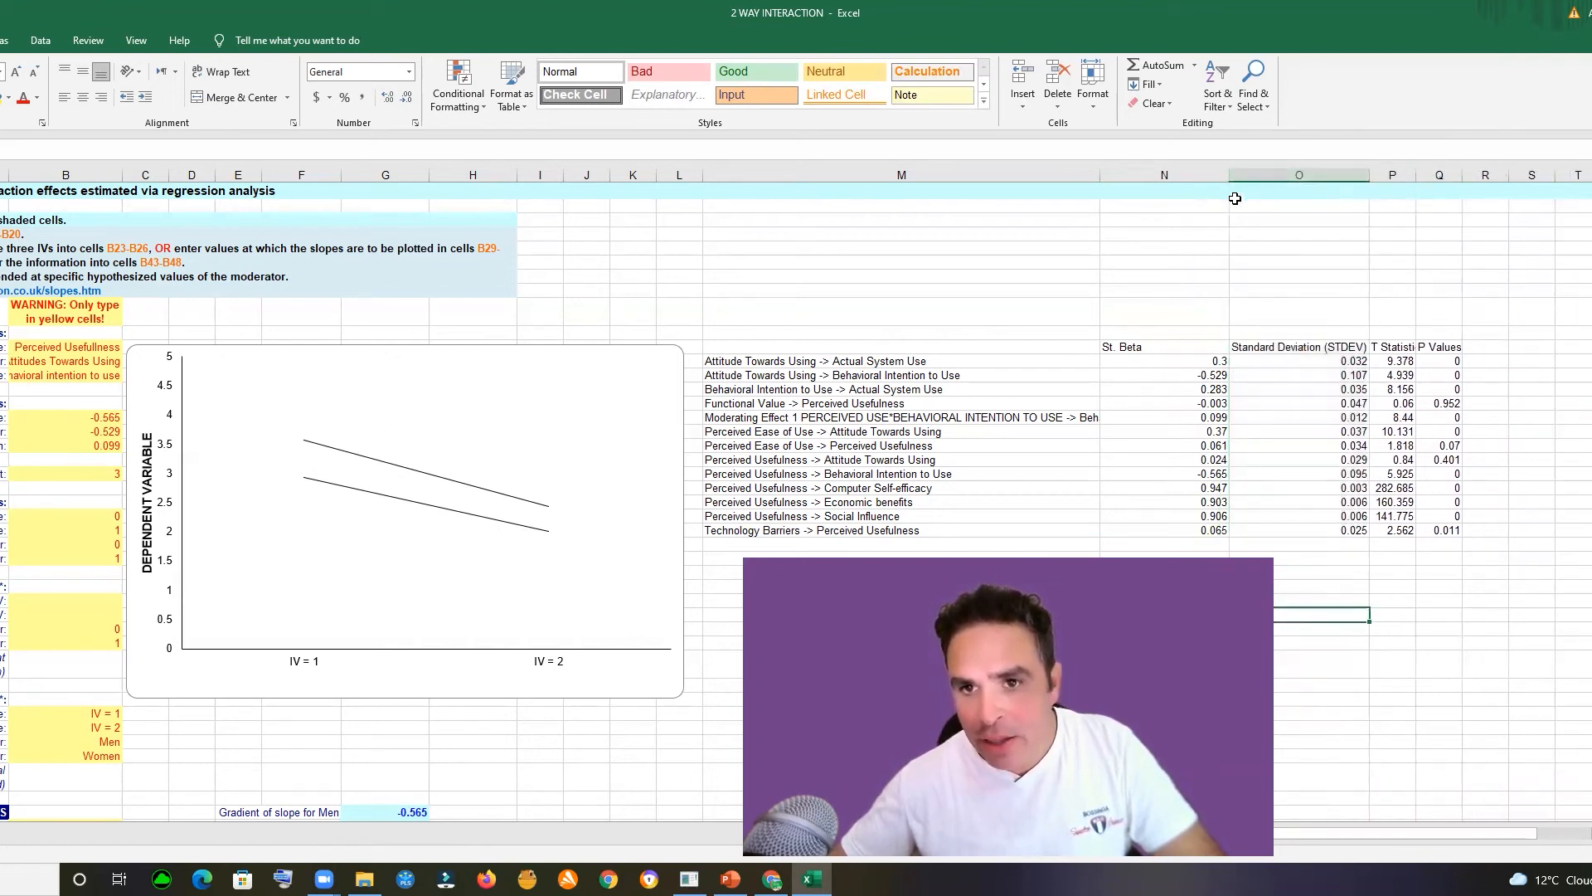
pyautogui.moveTo(1227, 180); pyautogui.dragTo(1208, 180)
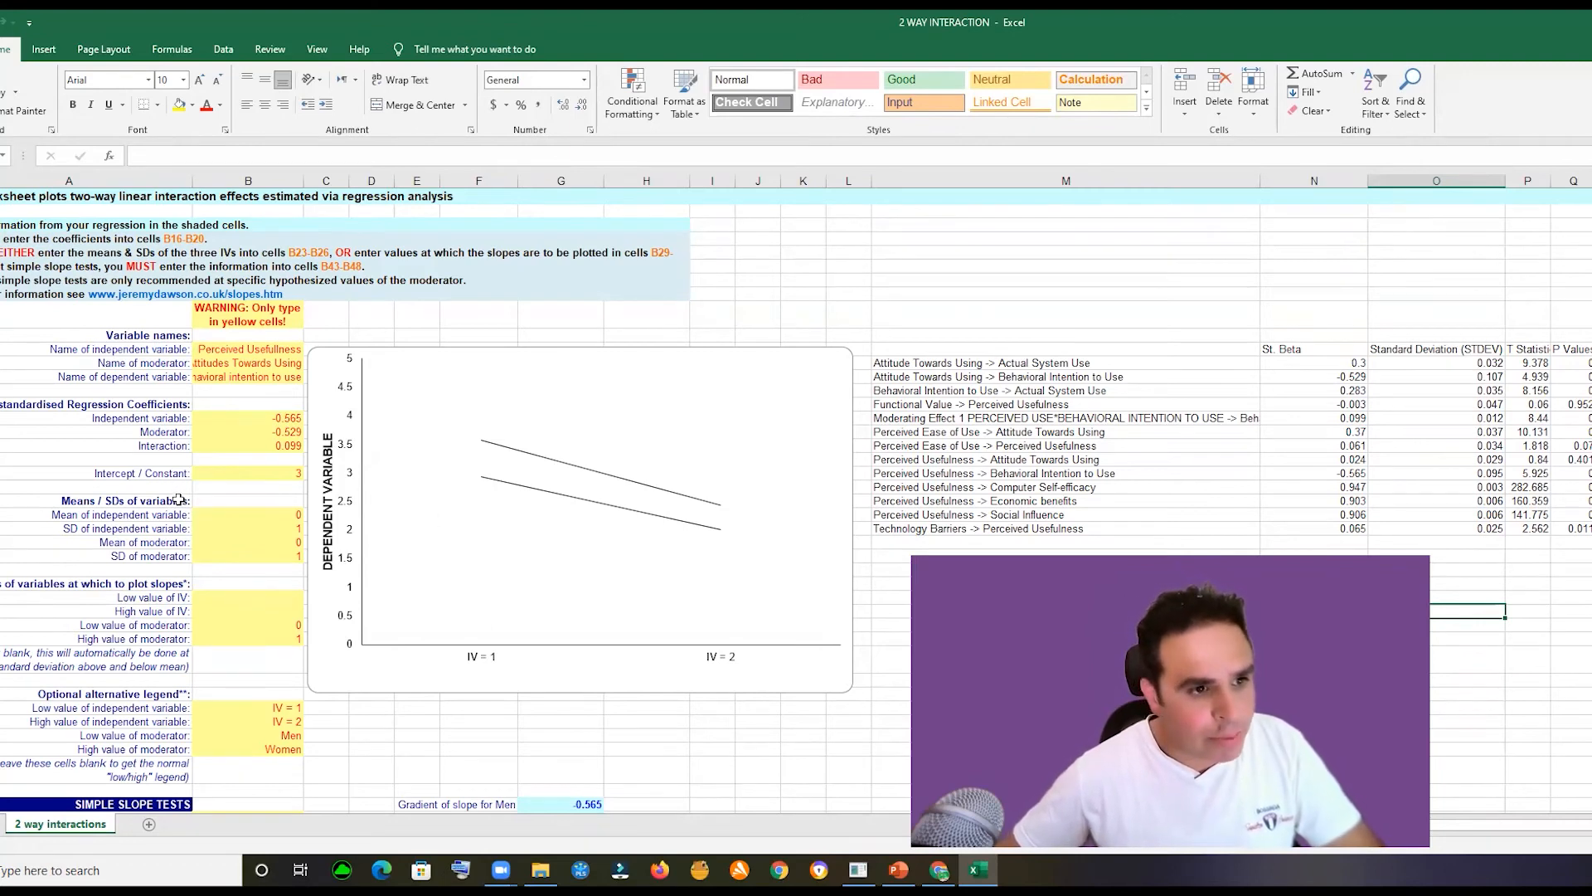
# - Check the moderator and interaction coefficients in the yellow cells under Unstandardised Regression Coefficients
pyautogui.click(167, 428)
pyautogui.click(257, 428)
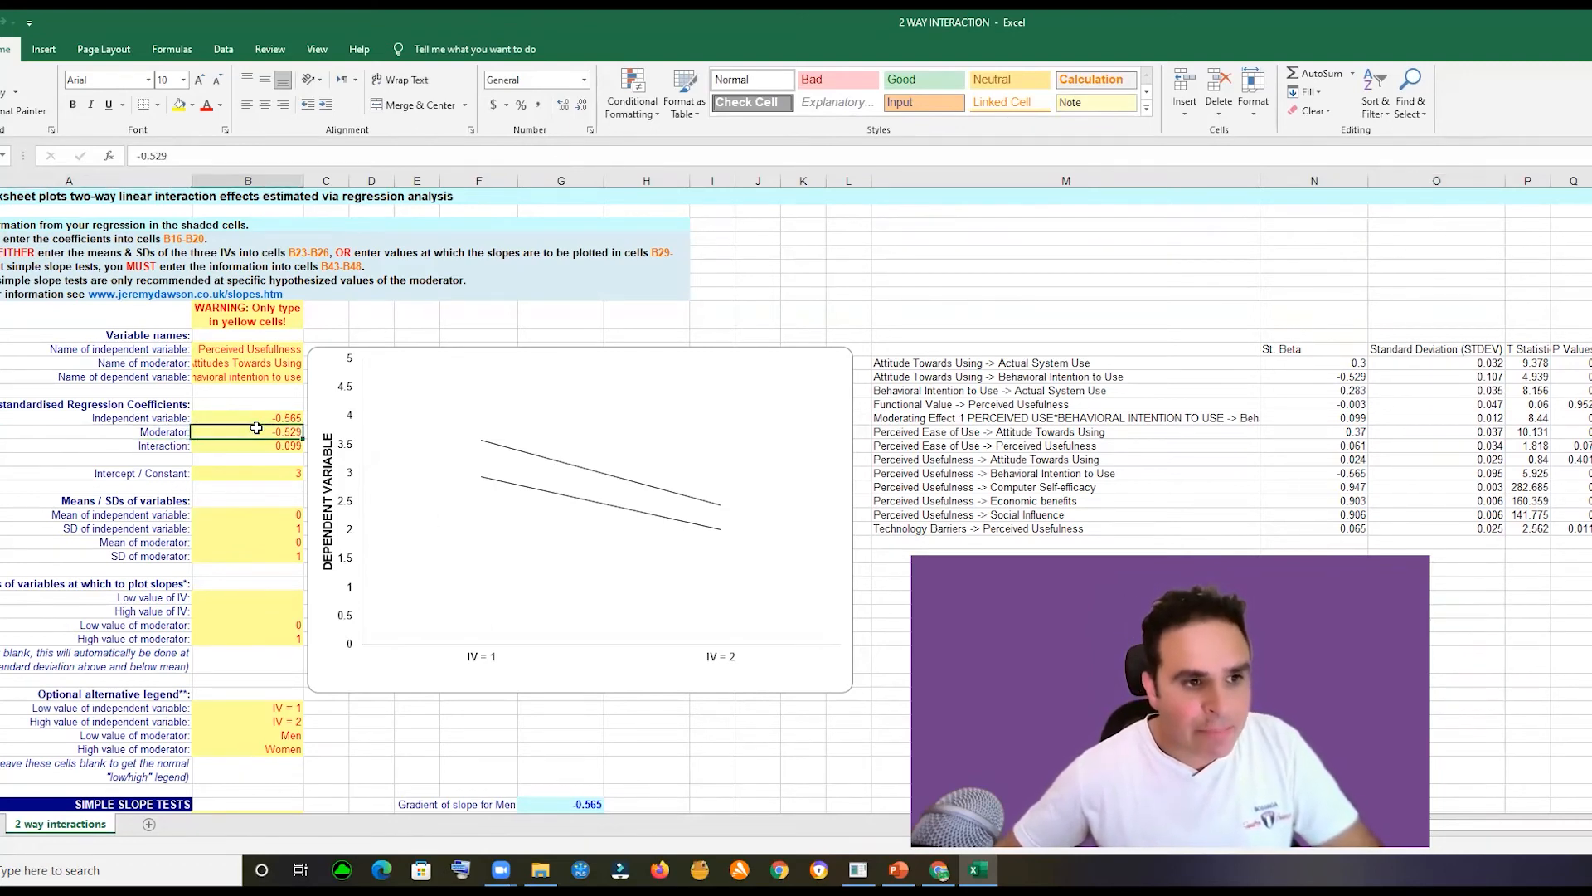
pyautogui.click(222, 447)
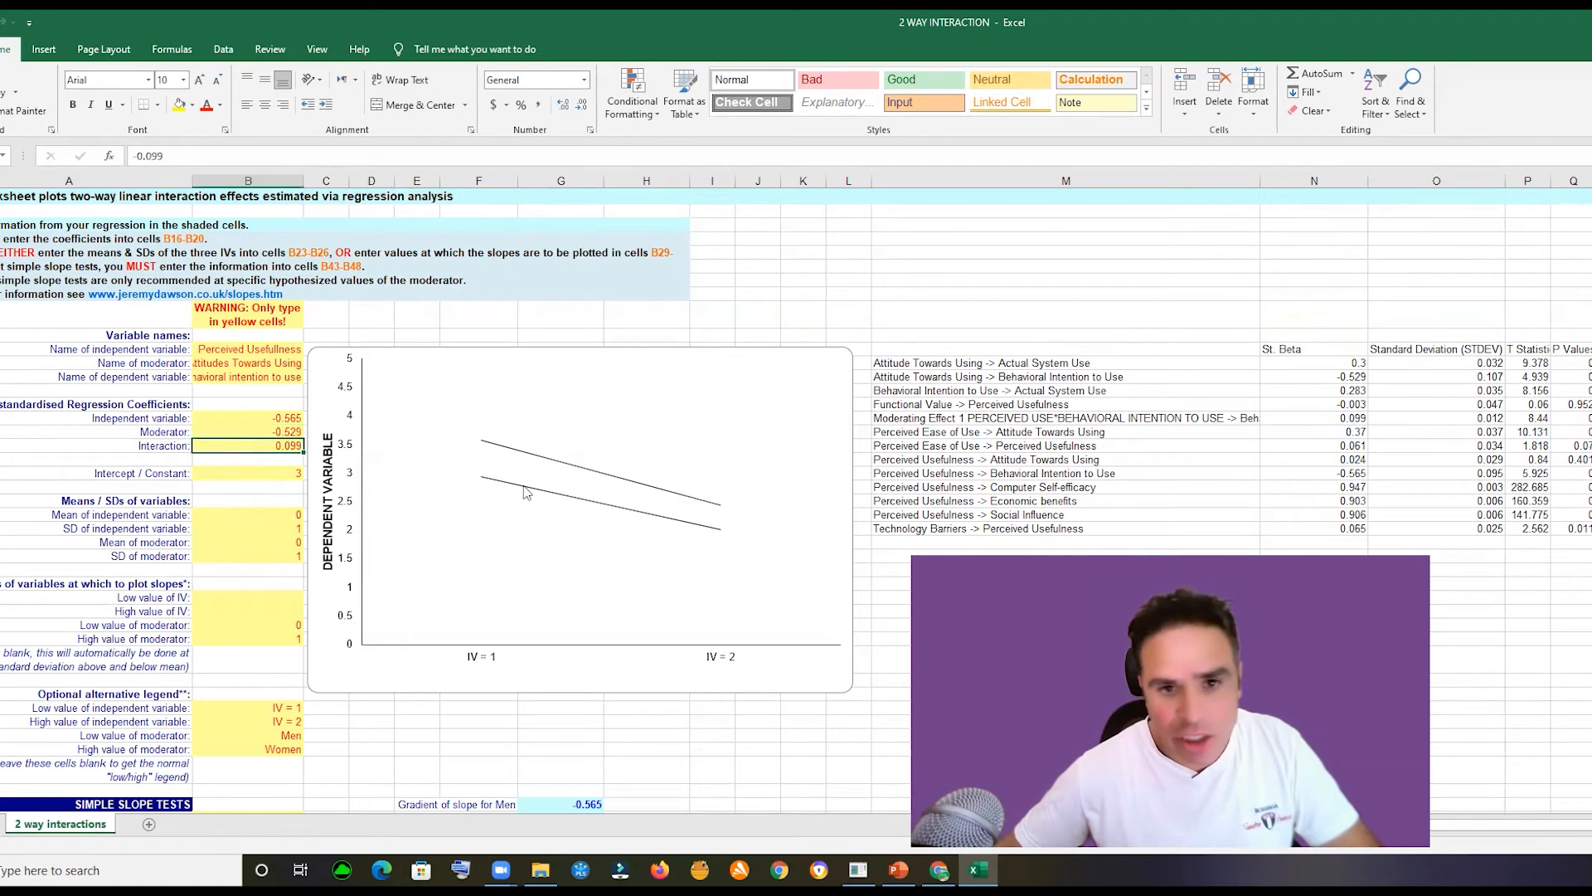
# - Bold the label and St. Beta value of the Moderating Effect 1 row in the pasted results table
pyautogui.click(1227, 418)
pyautogui.click(1328, 417)
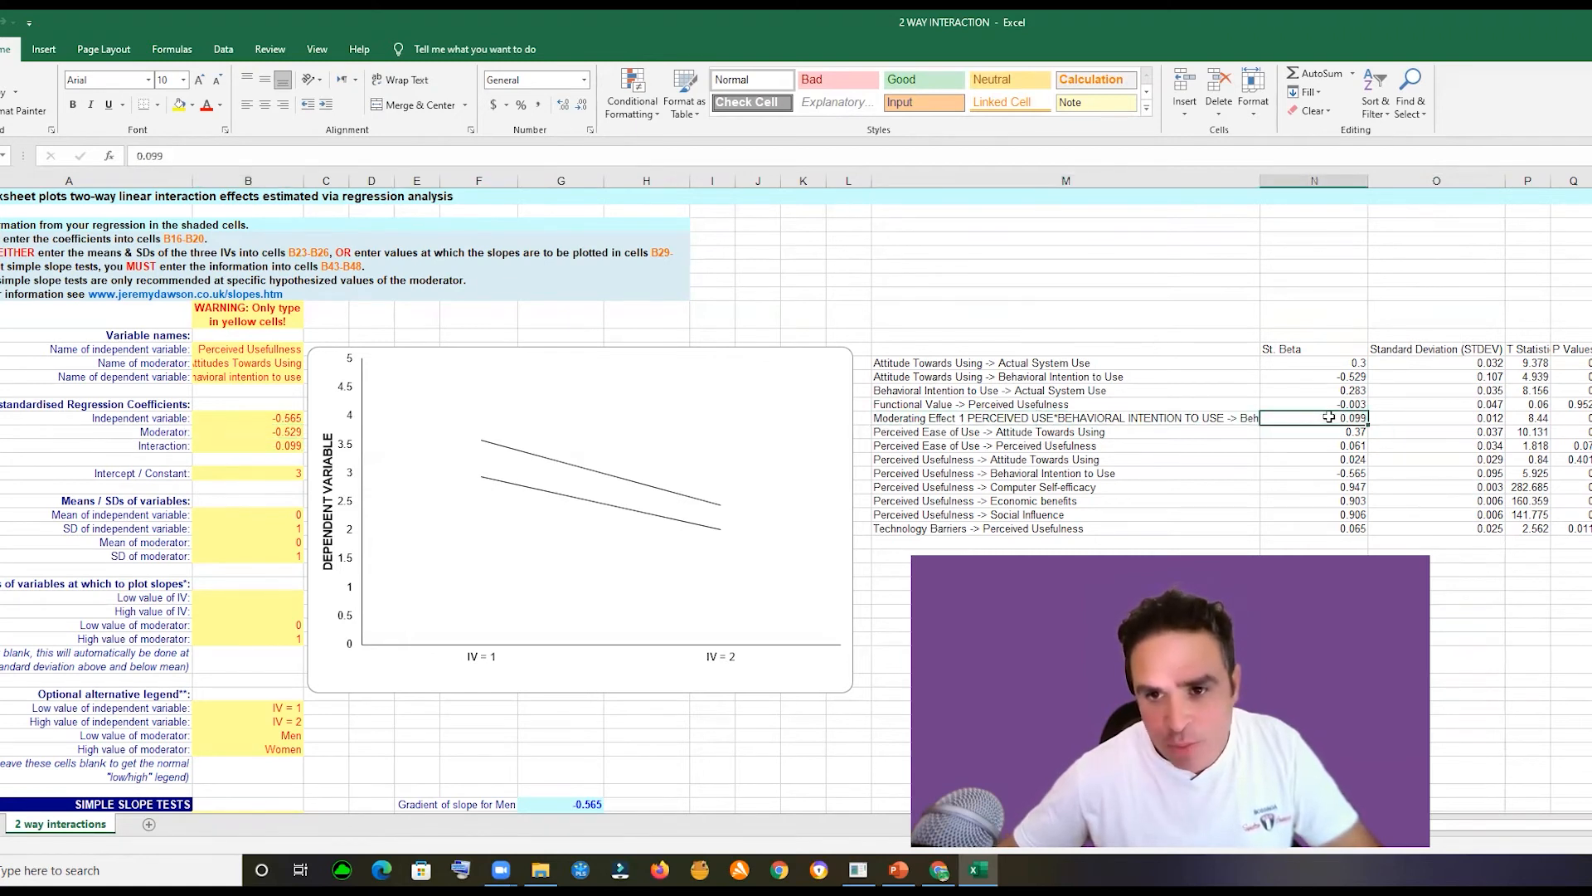
pyautogui.moveTo(1314, 420); pyautogui.dragTo(1020, 419)
pyautogui.hotkey('ctrl', 'b')
pyautogui.click(1267, 471)
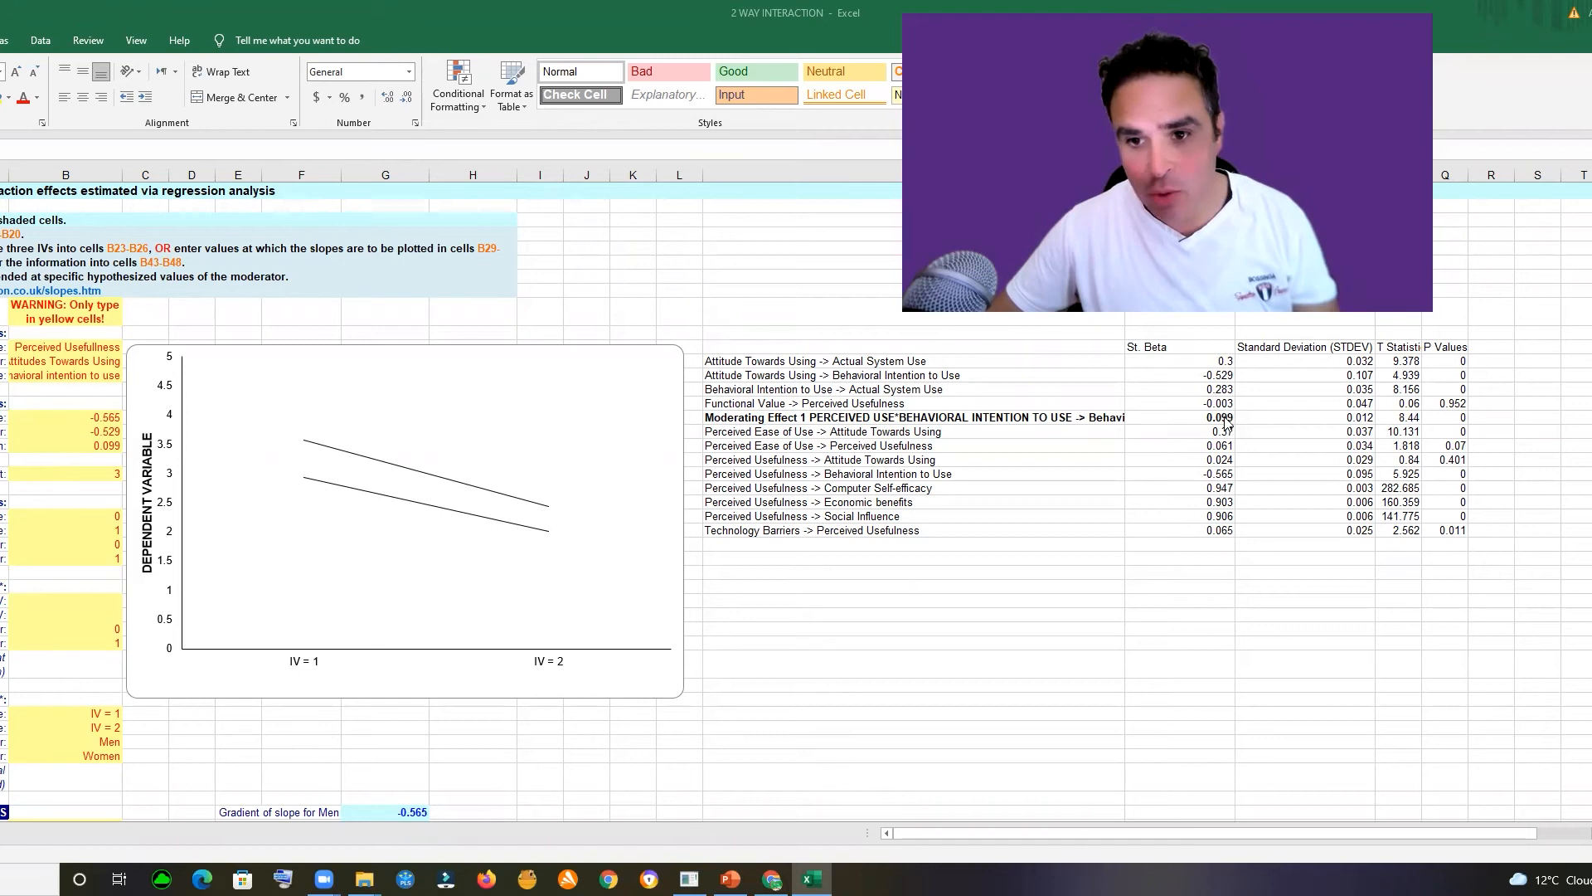
# - Bold the label and St. Beta value of the Attitude Towards Using -> Behavioral Intention to Use row
pyautogui.click(97, 452)
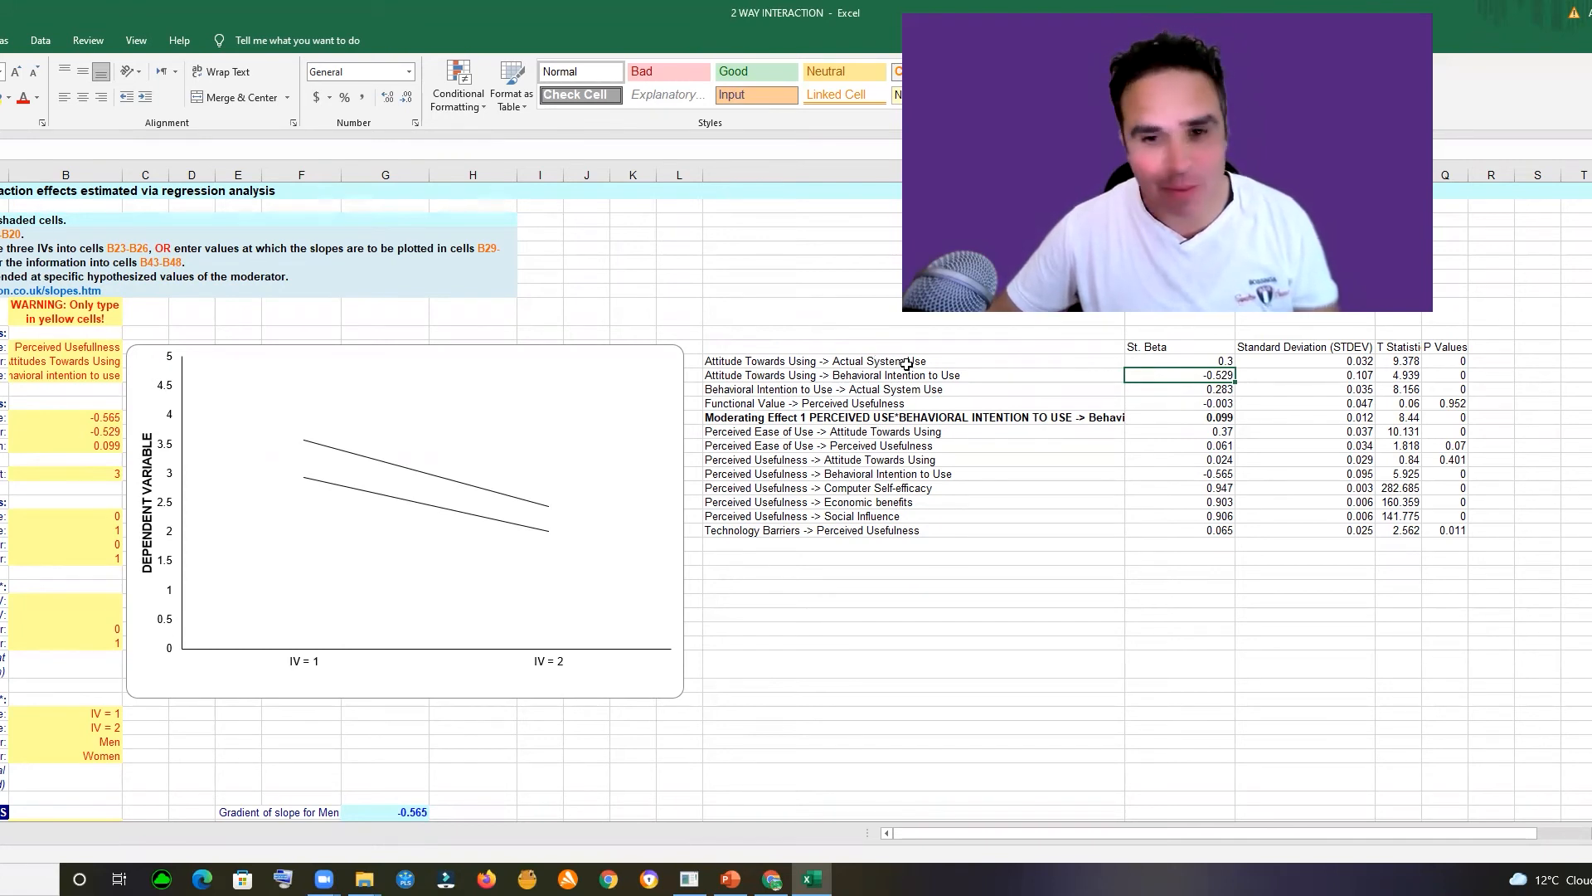
pyautogui.moveTo(758, 379); pyautogui.dragTo(1223, 373)
pyautogui.hotkey('ctrl', 'b')
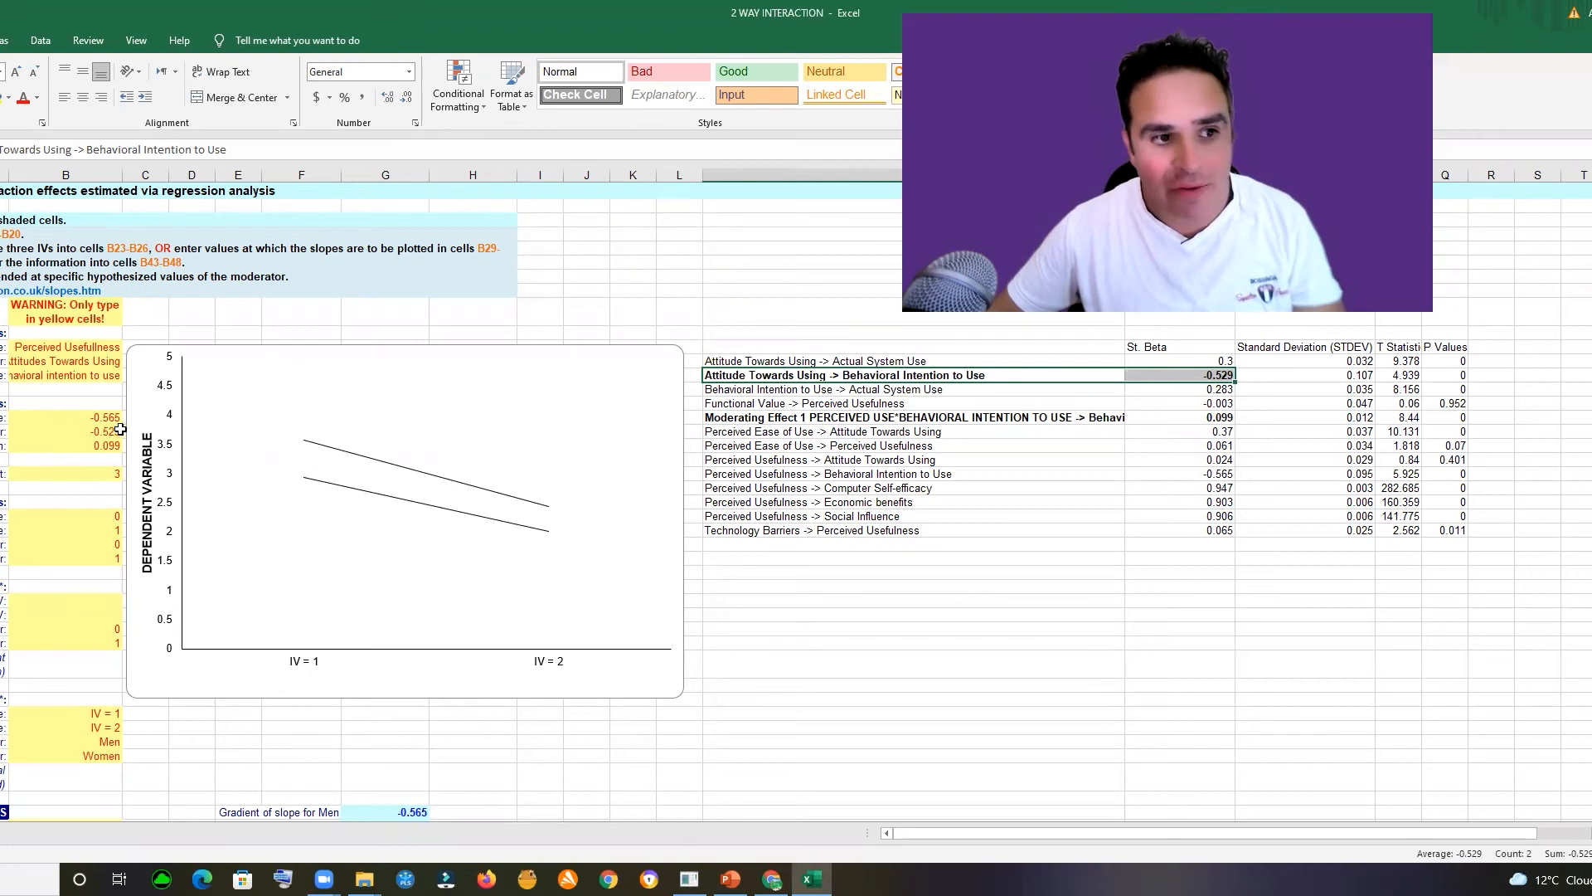
# - Set the independent variable's unstandardised regression coefficient to 0
pyautogui.click(74, 417)
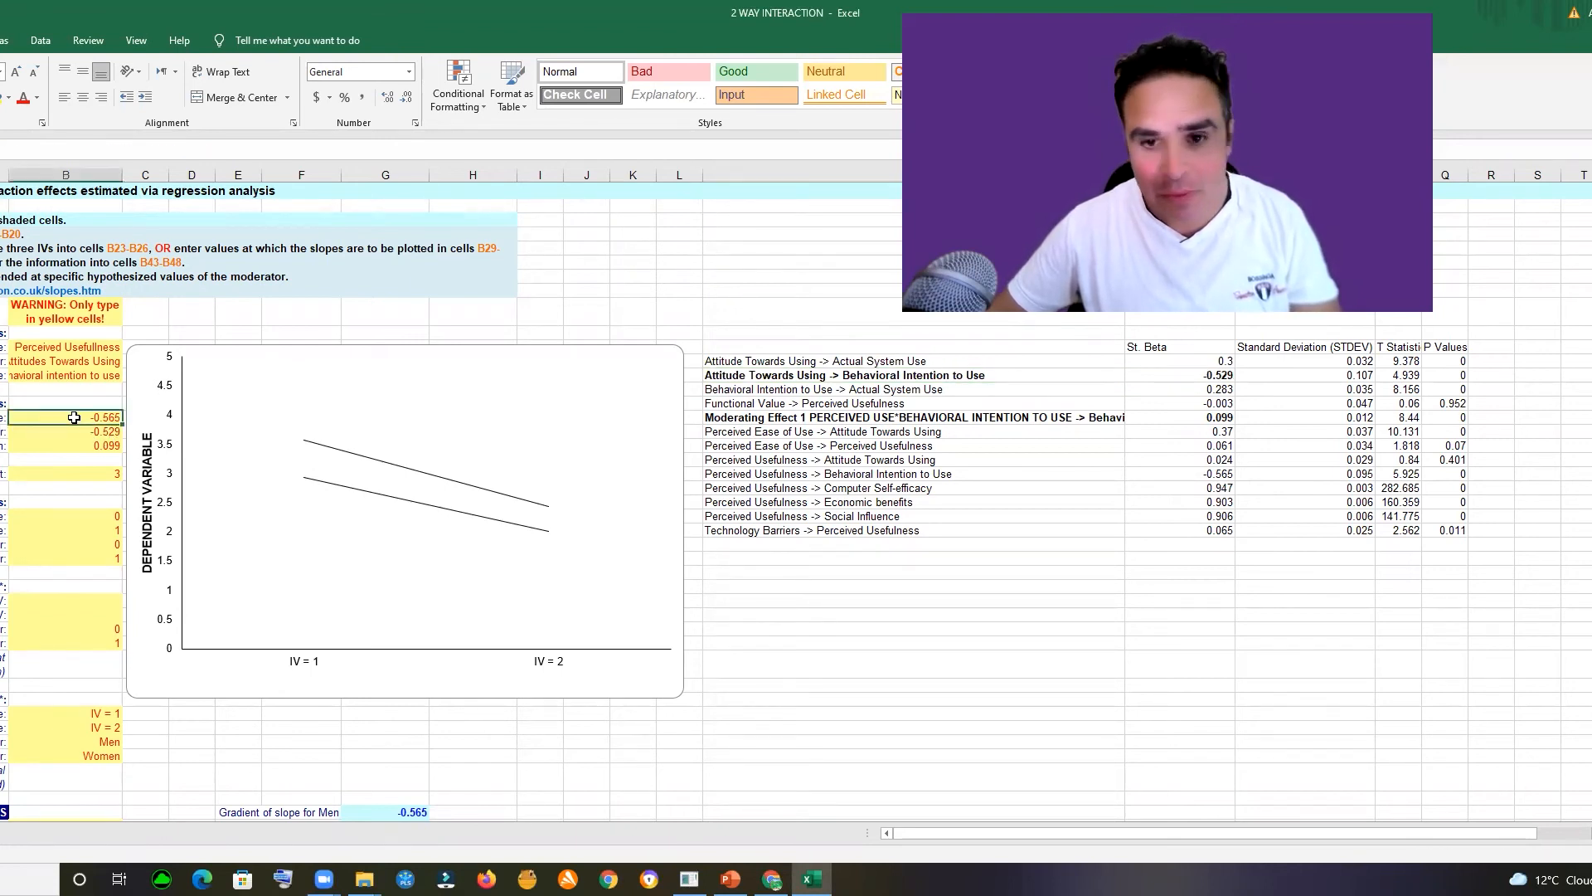
pyautogui.write('0')
pyautogui.click(679, 727)
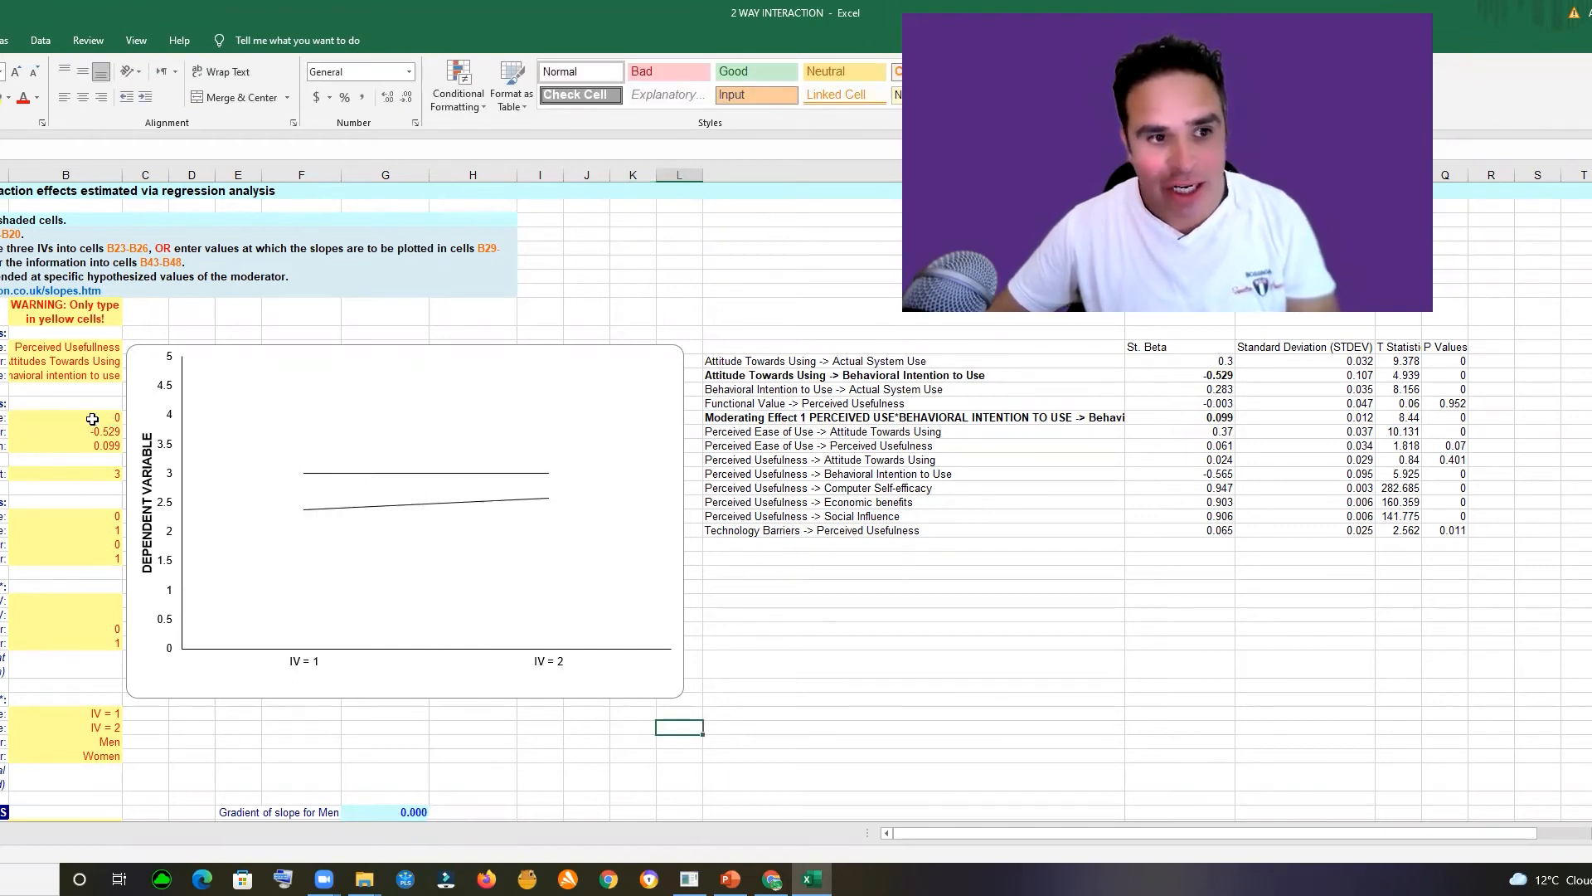
pyautogui.click(93, 418)
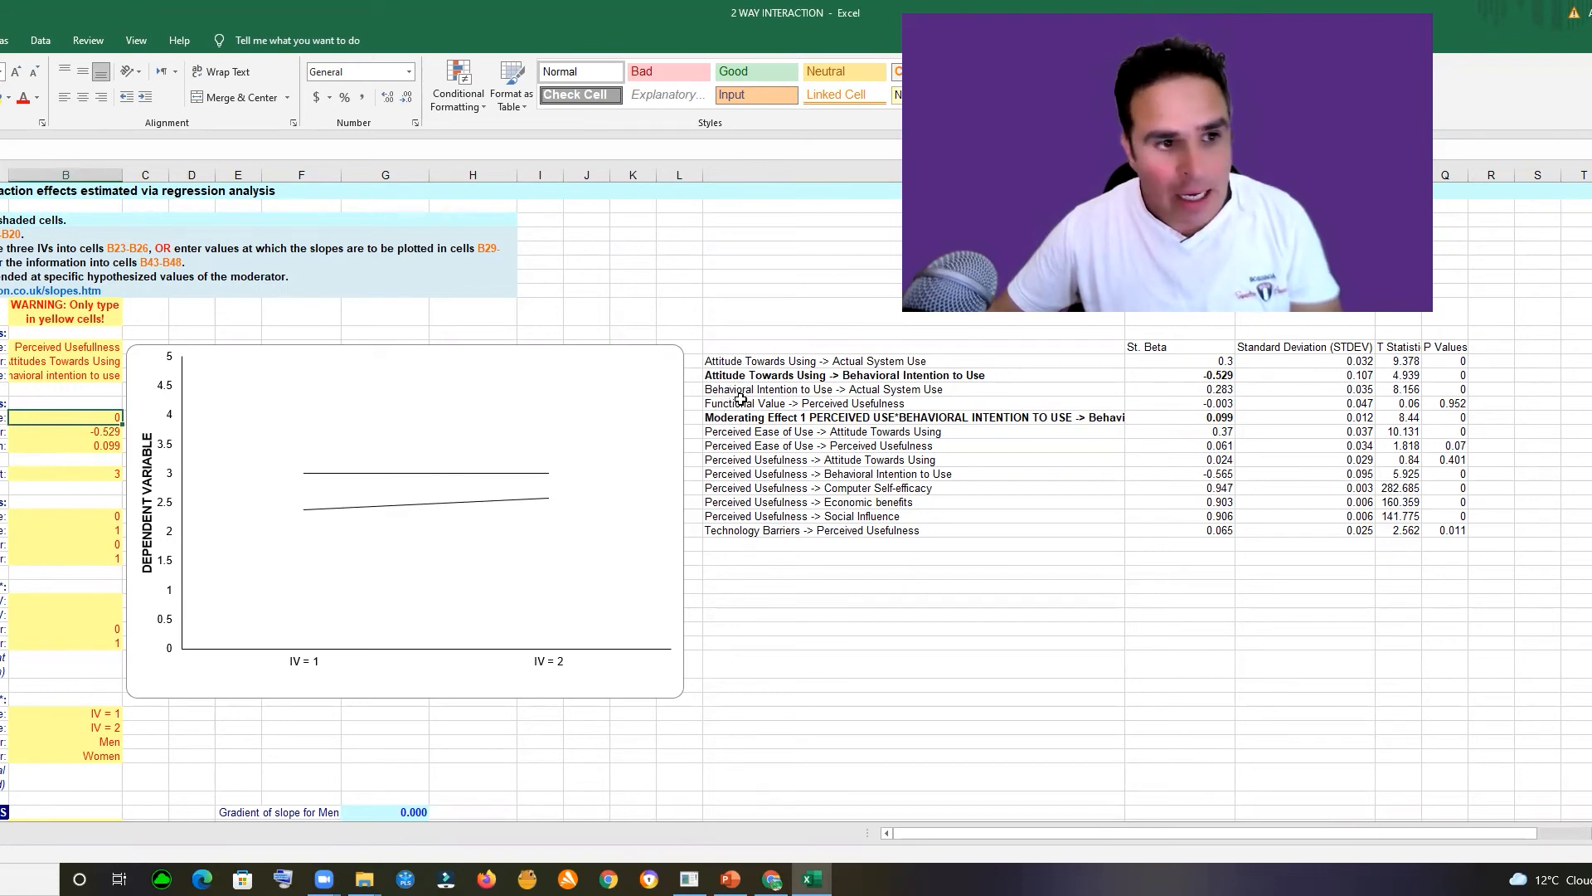
# - Bold the label and St. Beta value of the Perceived Usefulness -> Behavioral Intention to Use row
pyautogui.click(738, 463)
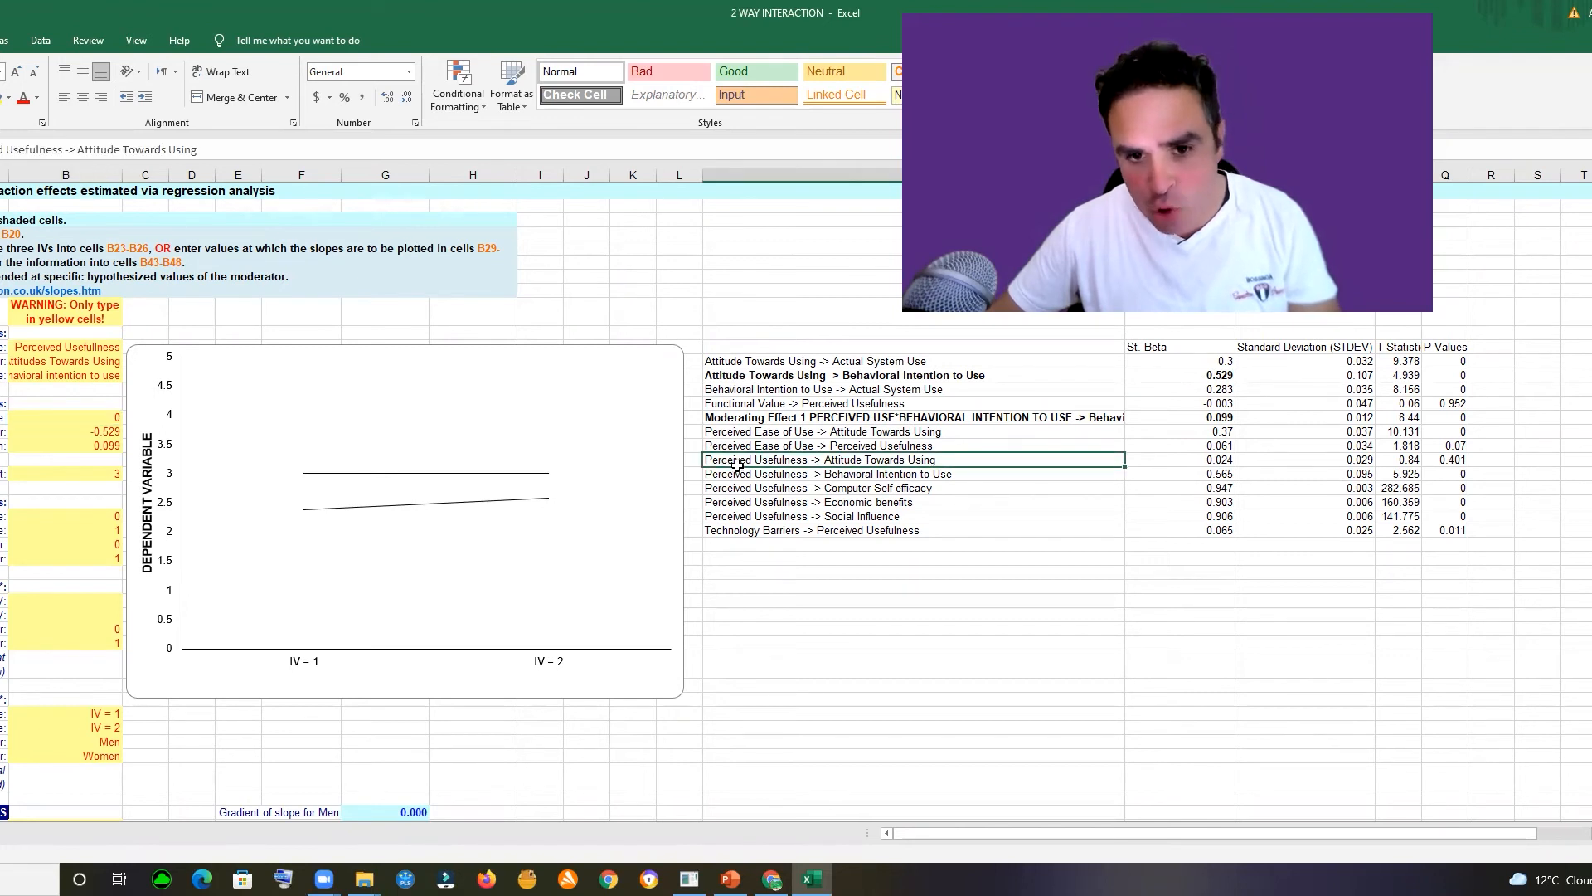
pyautogui.click(757, 503)
pyautogui.click(732, 477)
pyautogui.moveTo(813, 479); pyautogui.dragTo(1219, 471)
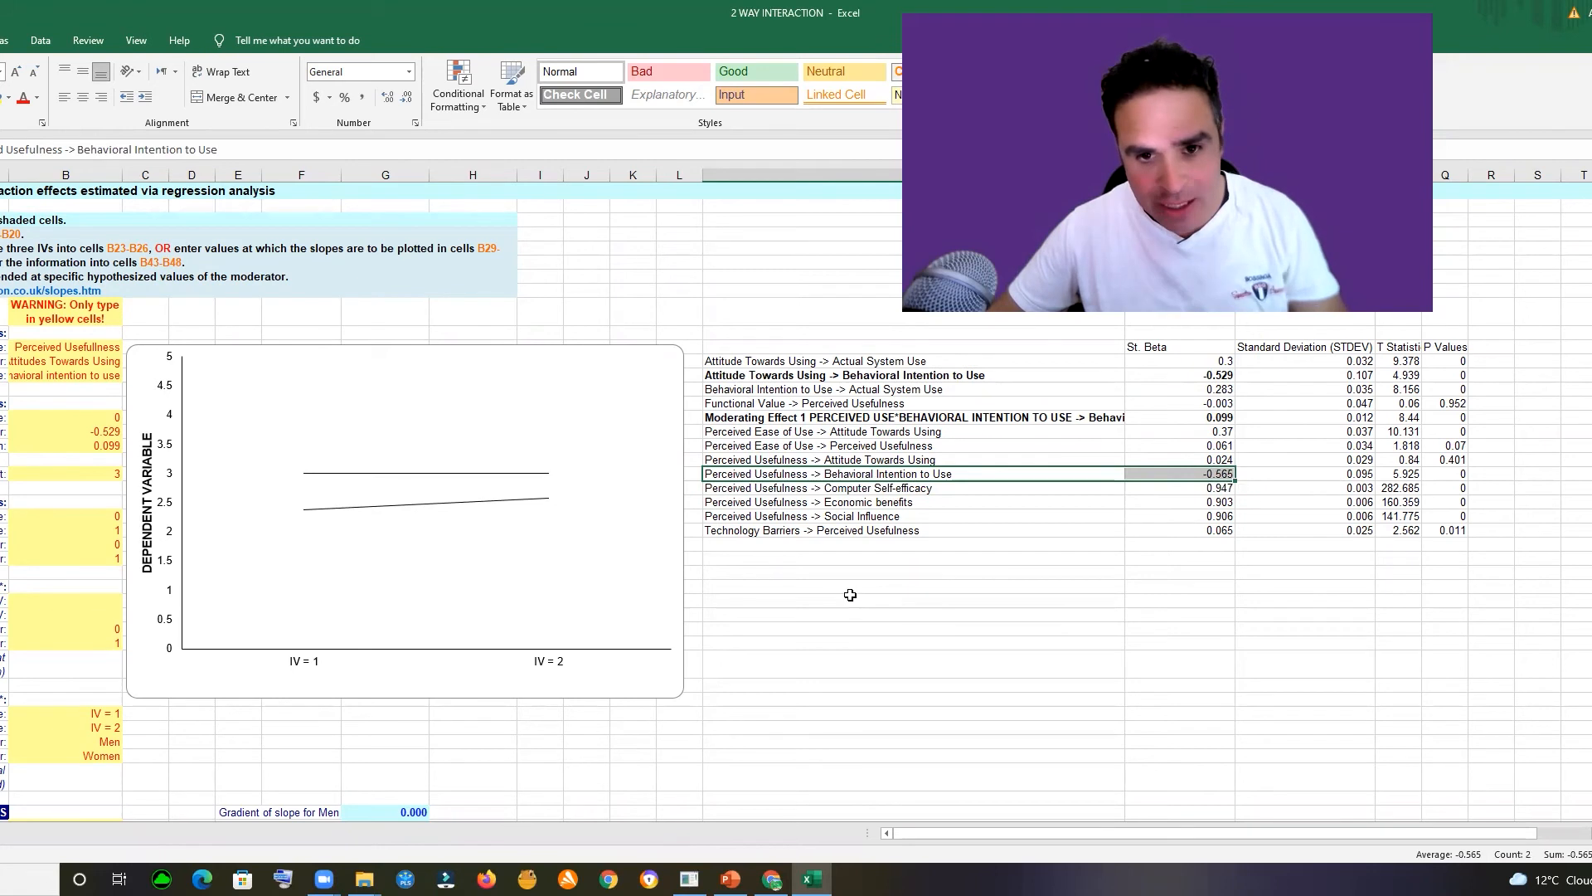
pyautogui.hotkey('ctrl', 'b')
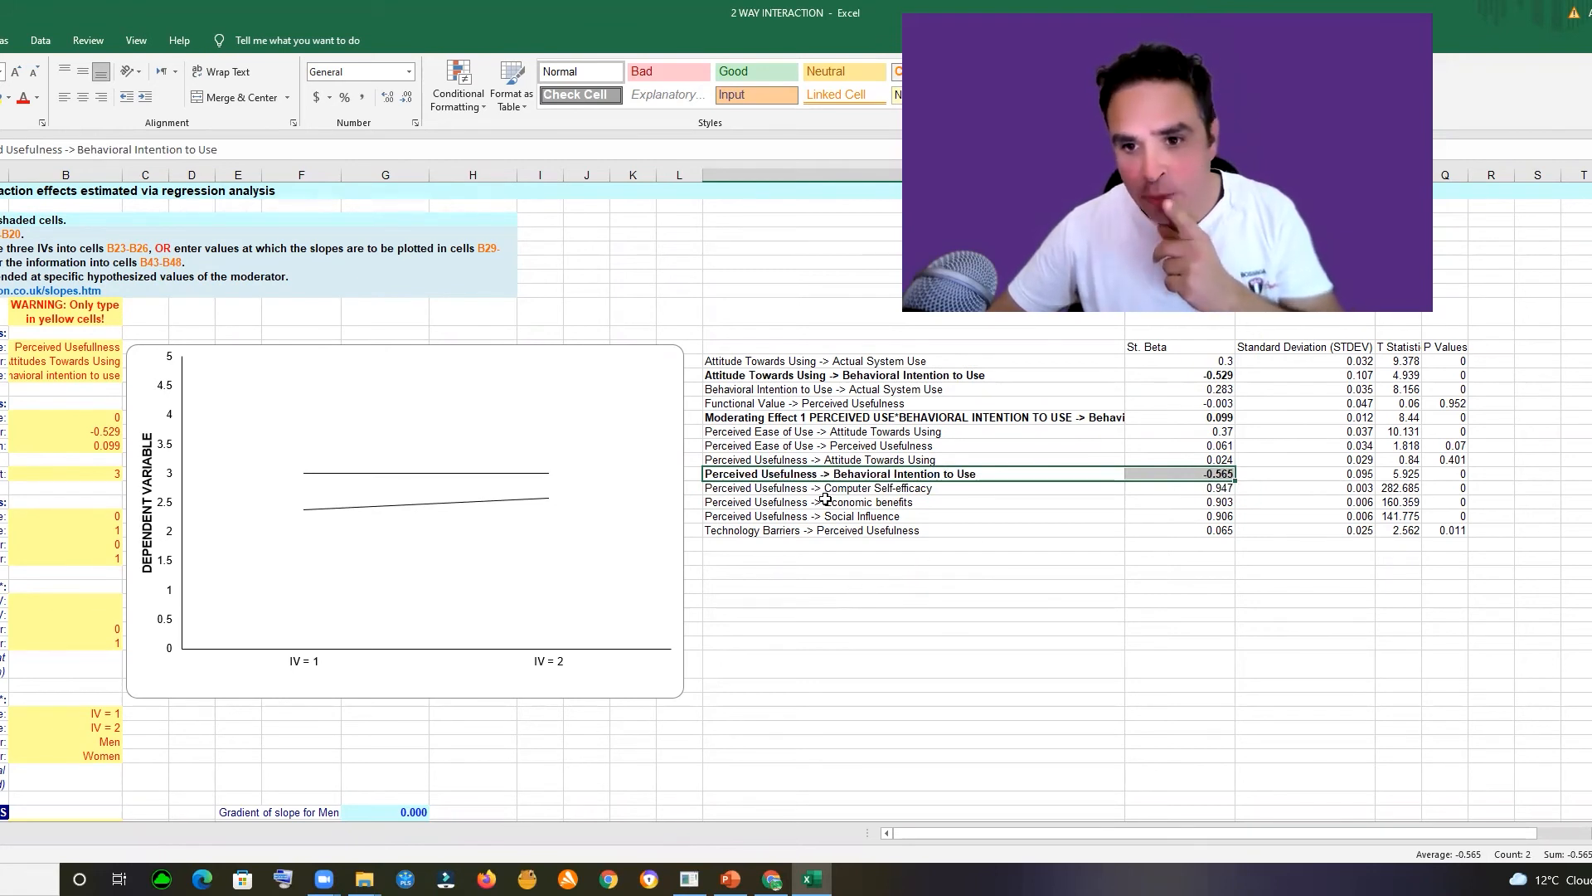
# - Set the independent variable's unstandardised regression coefficient to -0.565
pyautogui.click(115, 414)
pyautogui.press('BackSpace')
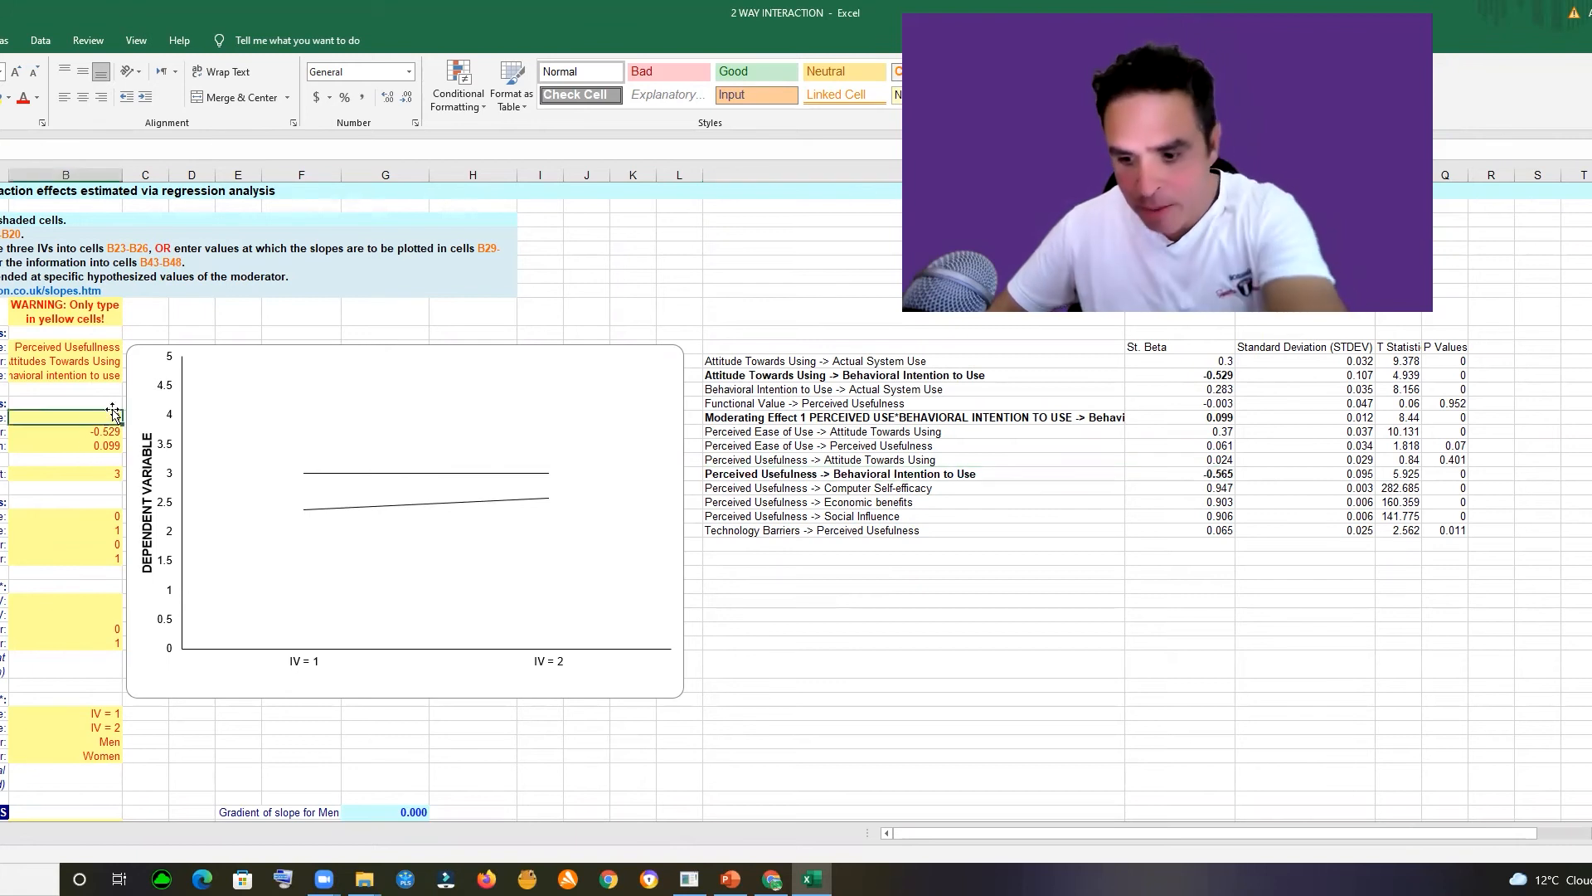
pyautogui.write('-0.565')
pyautogui.click(71, 403)
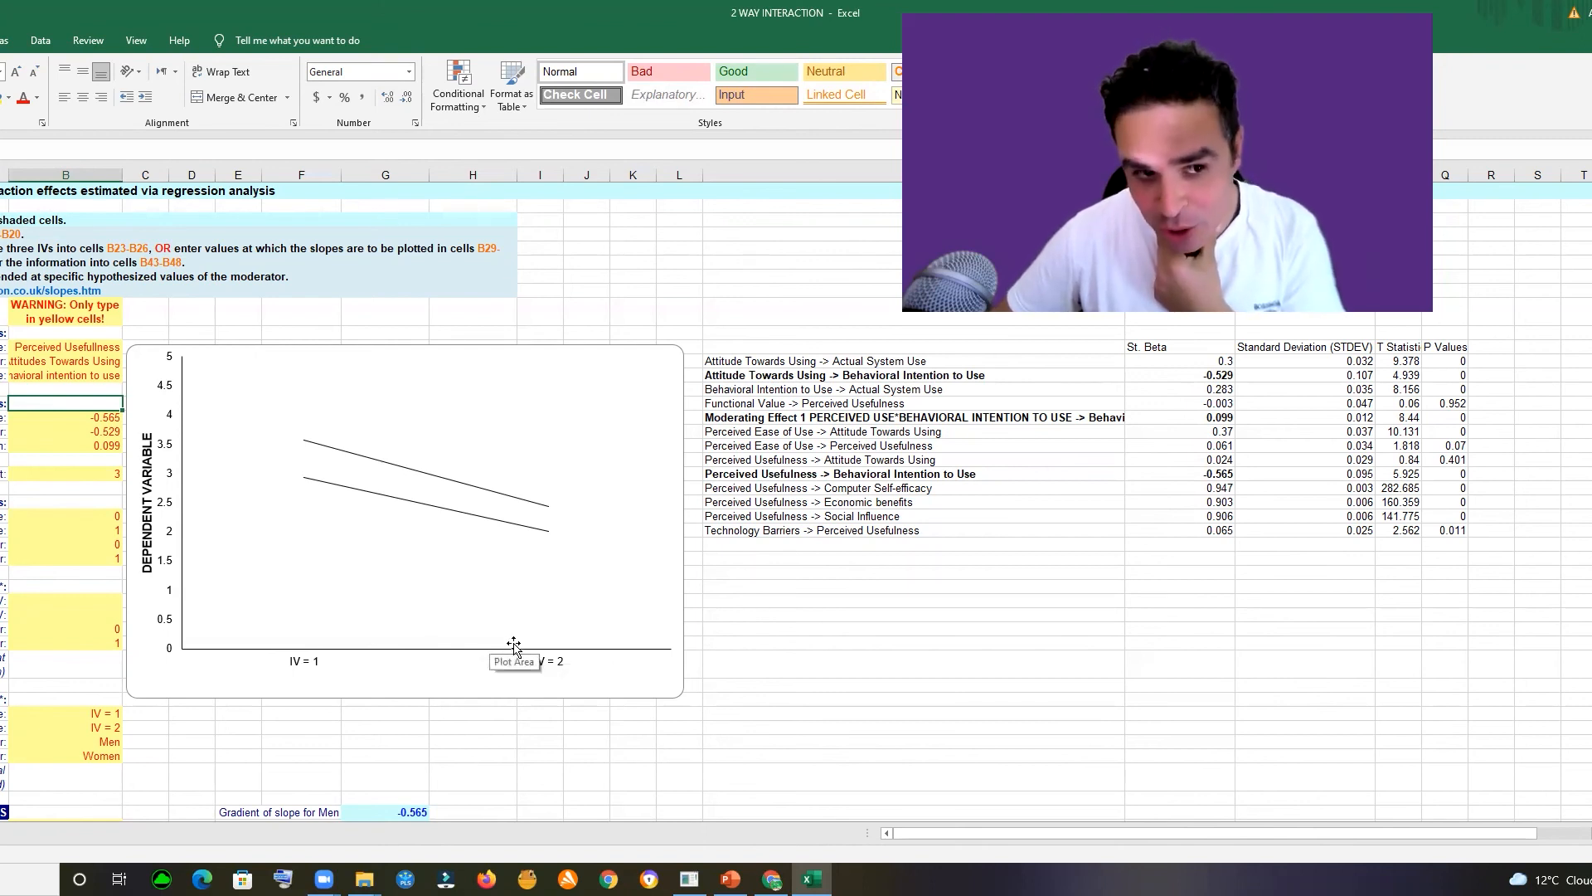
# - Review the interaction plot and the yellow cells holding the means and SDs of the variables
pyautogui.click(417, 391)
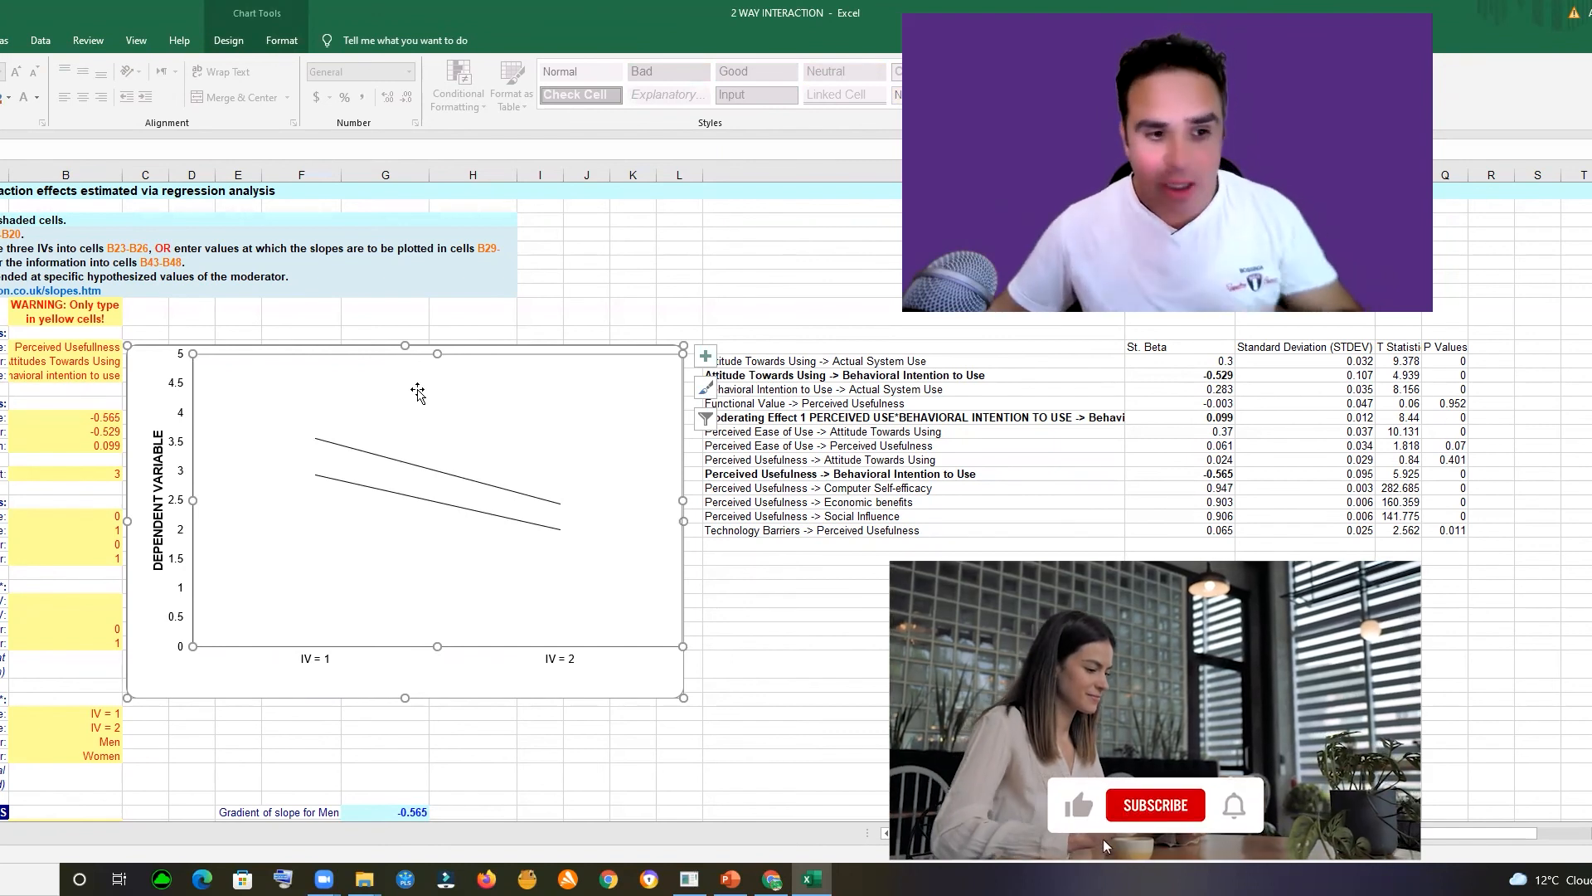
pyautogui.moveTo(66, 501); pyautogui.dragTo(95, 590)
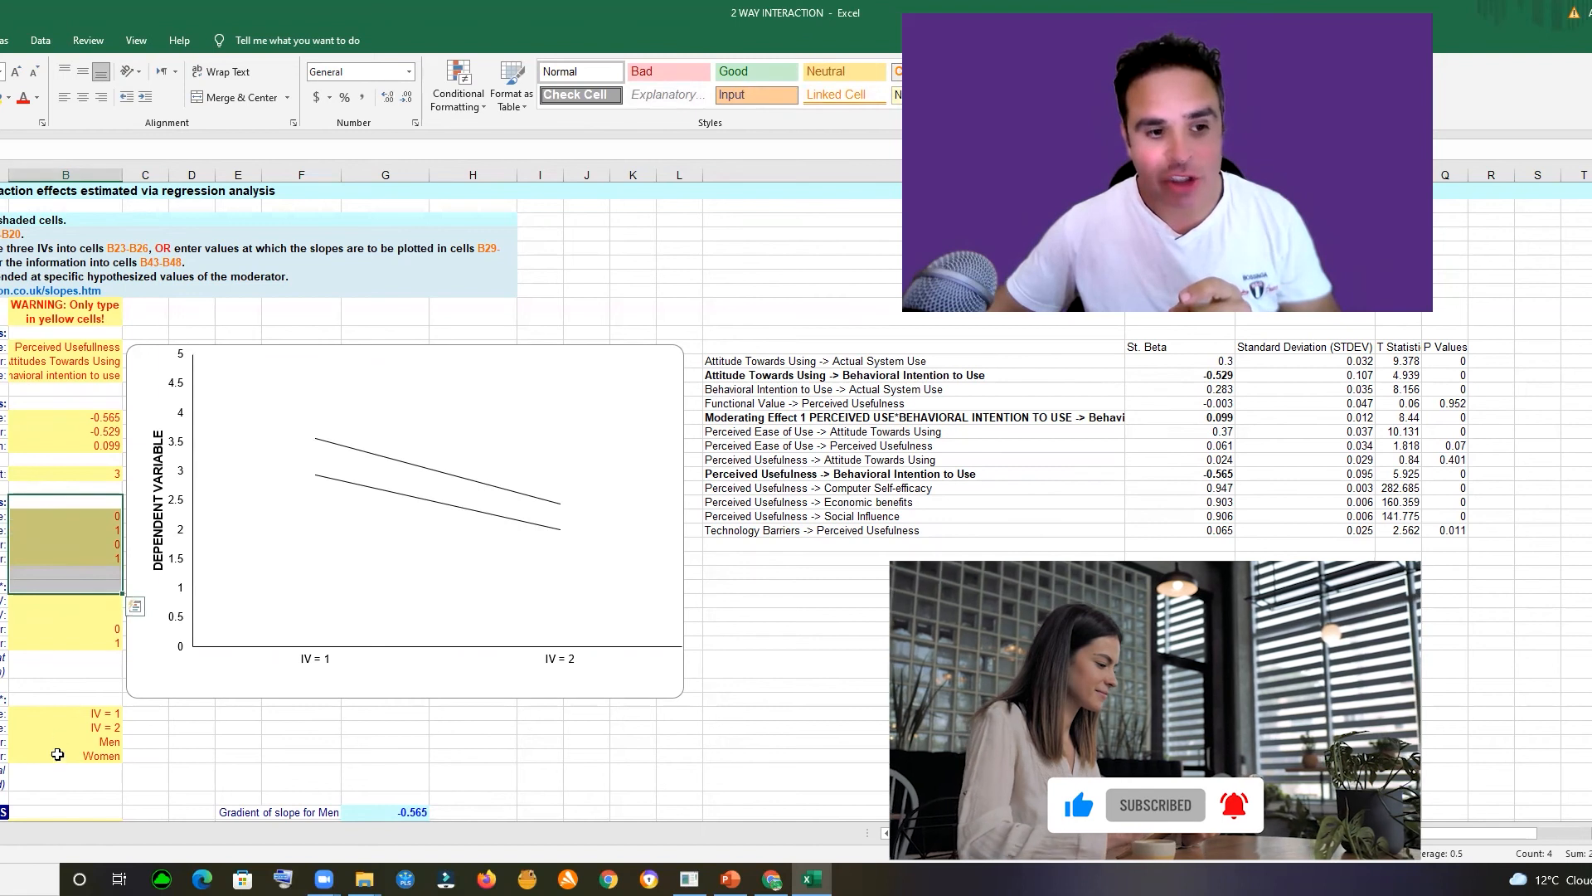
pyautogui.click(539, 473)
pyautogui.click(735, 586)
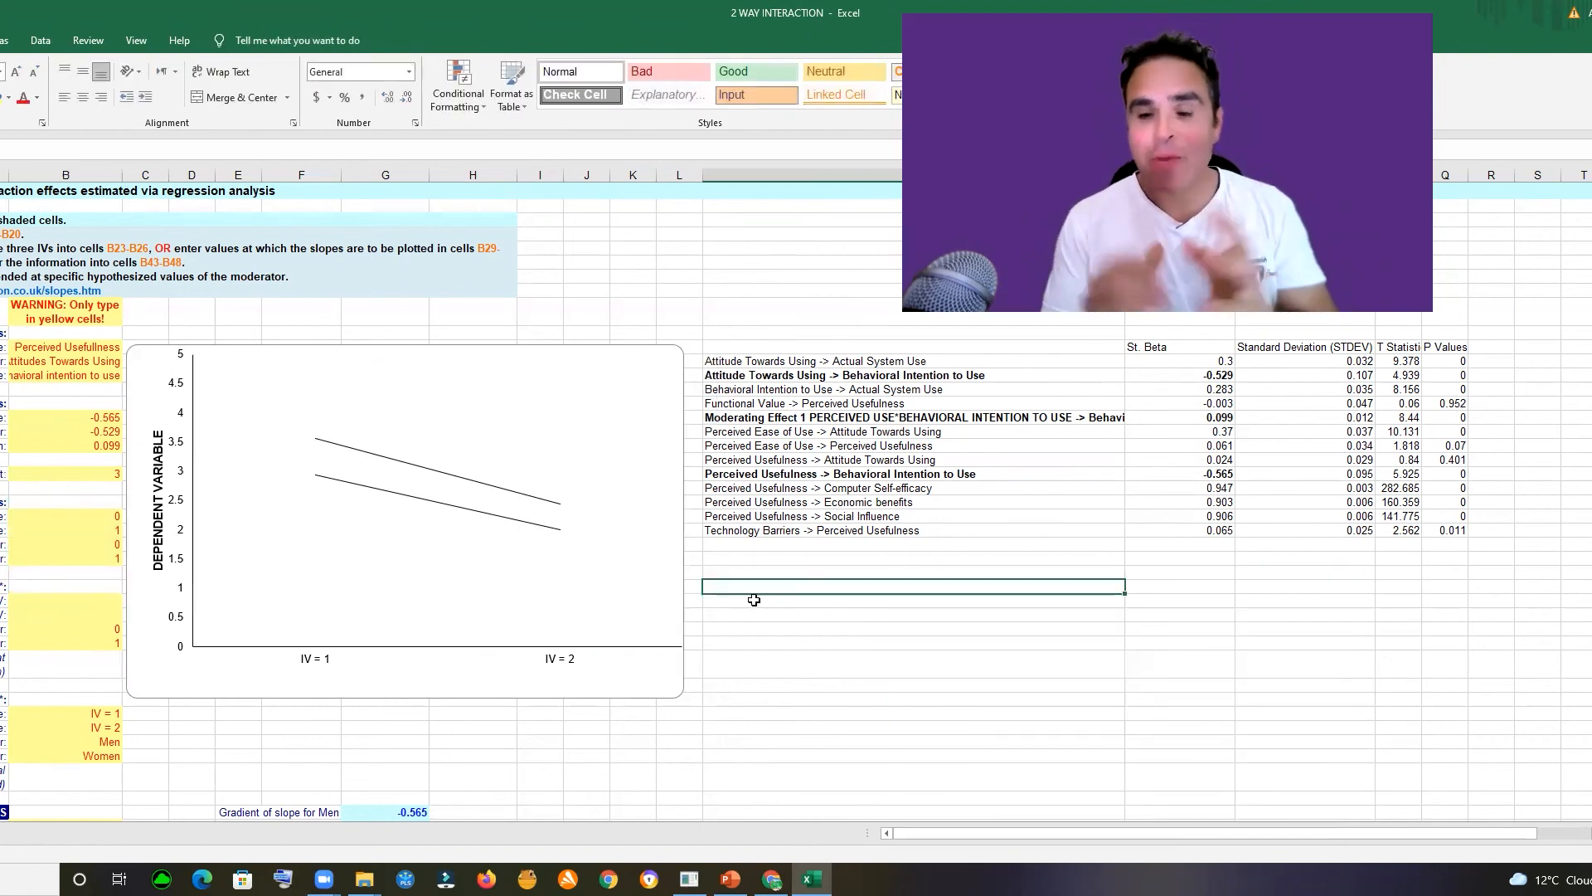